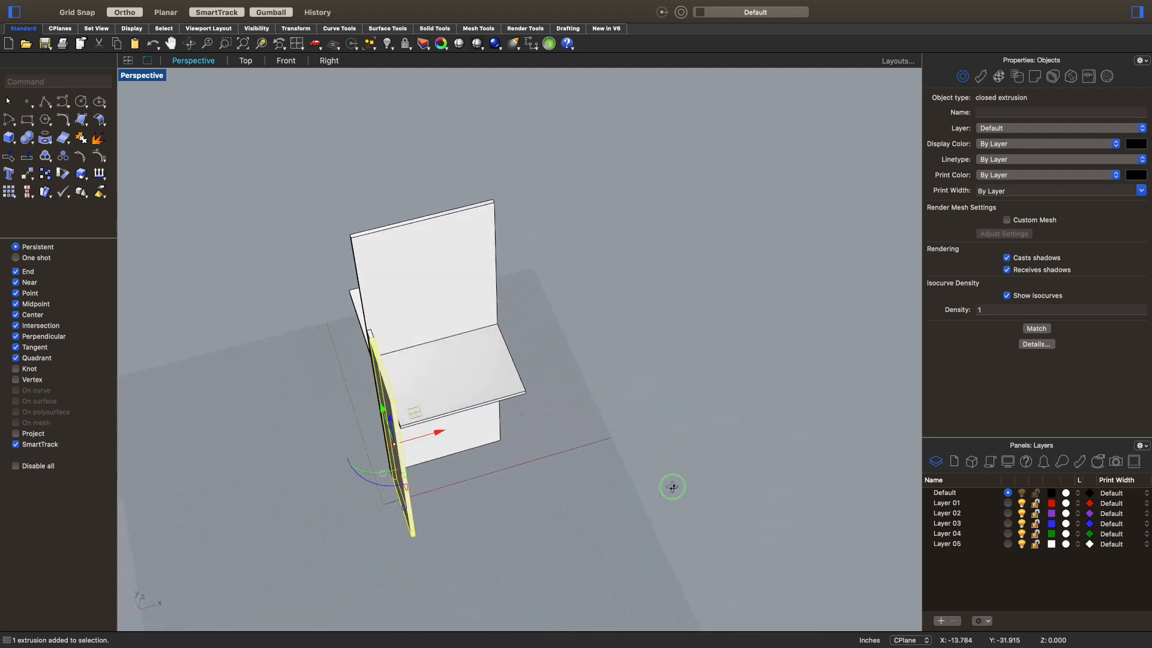
Step: Add a new Custom material to the model and set its color to Turquoise
click(597, 453)
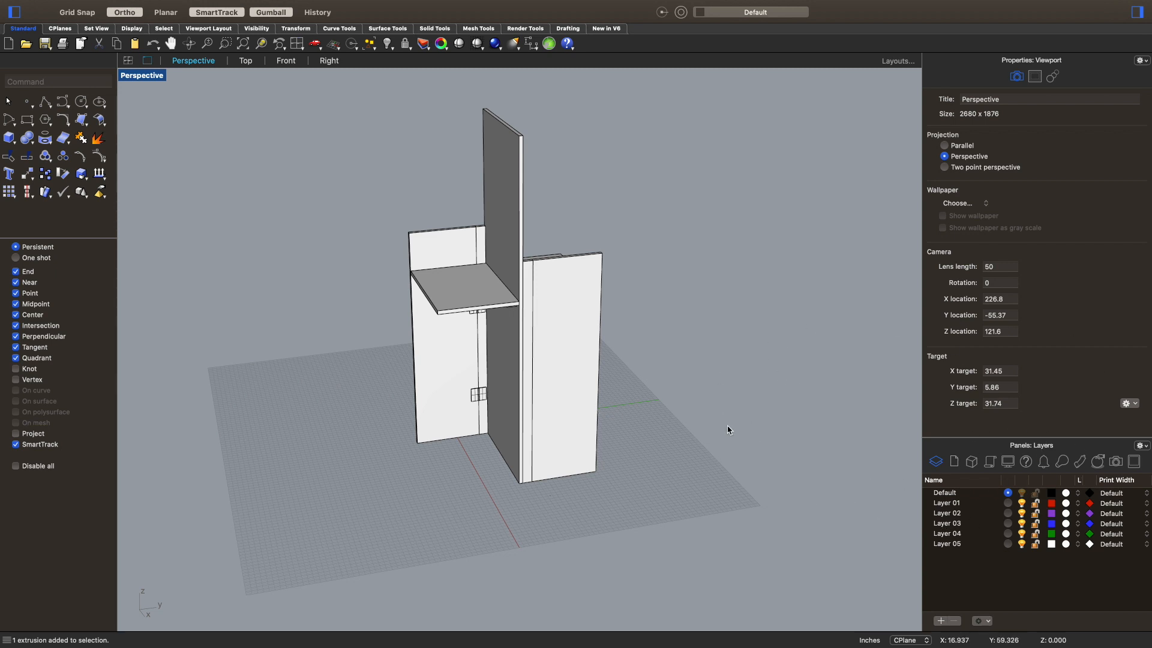
text(mater)
key(Return)
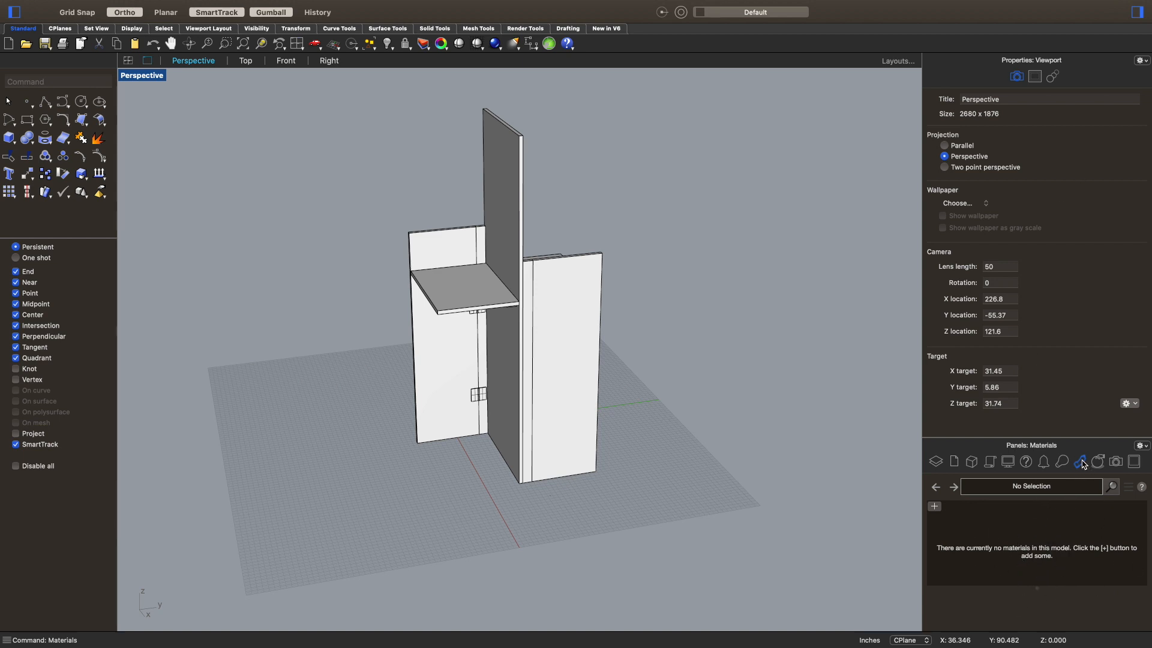
click(934, 507)
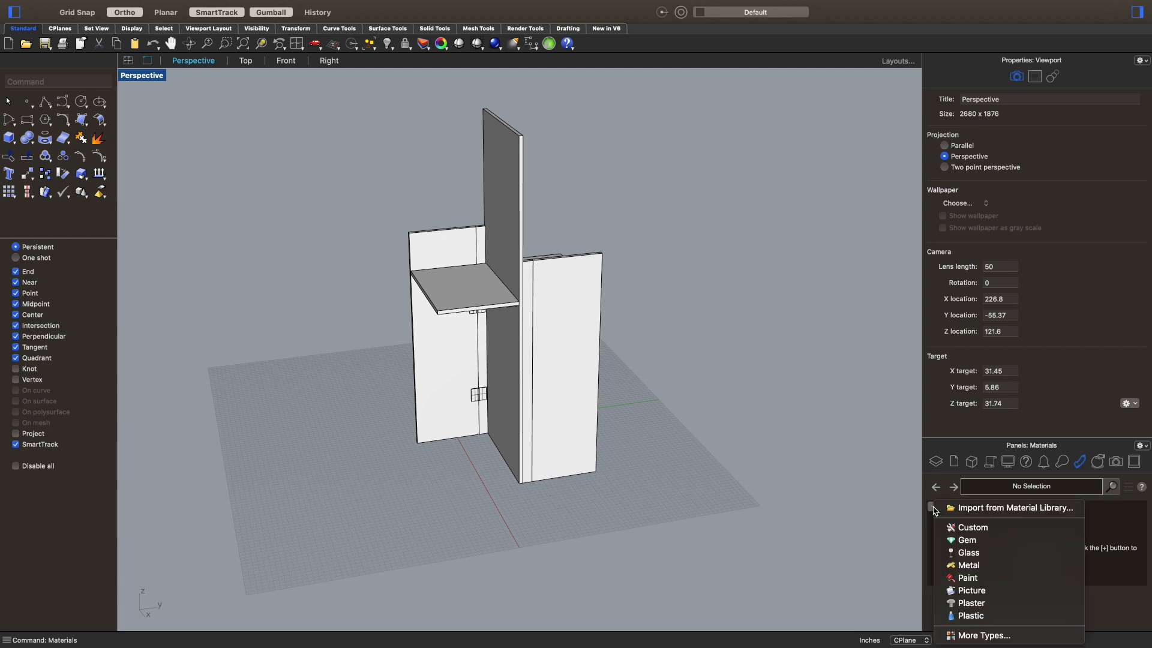
click(981, 531)
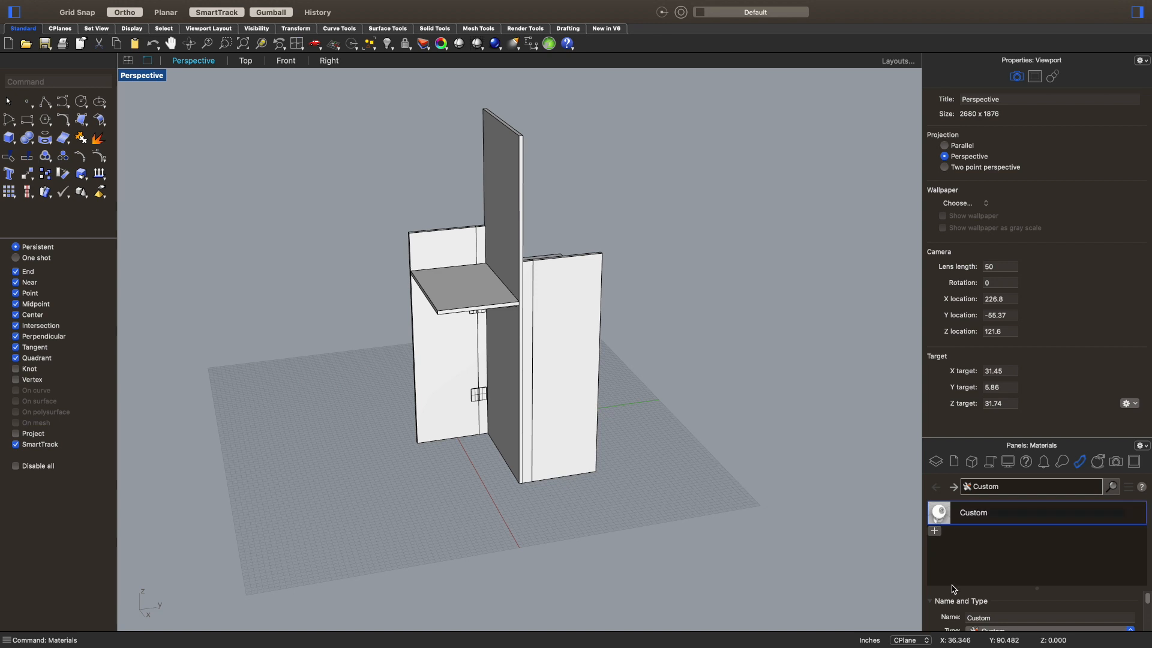
drag(993, 438, 1018, 39)
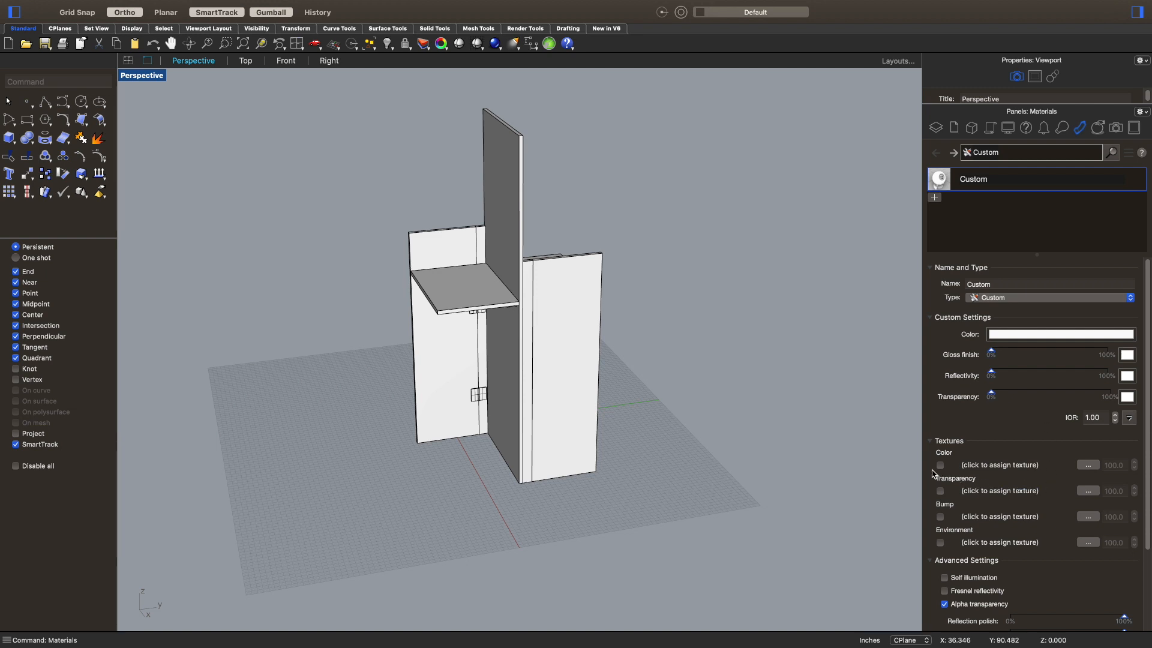
click(1033, 338)
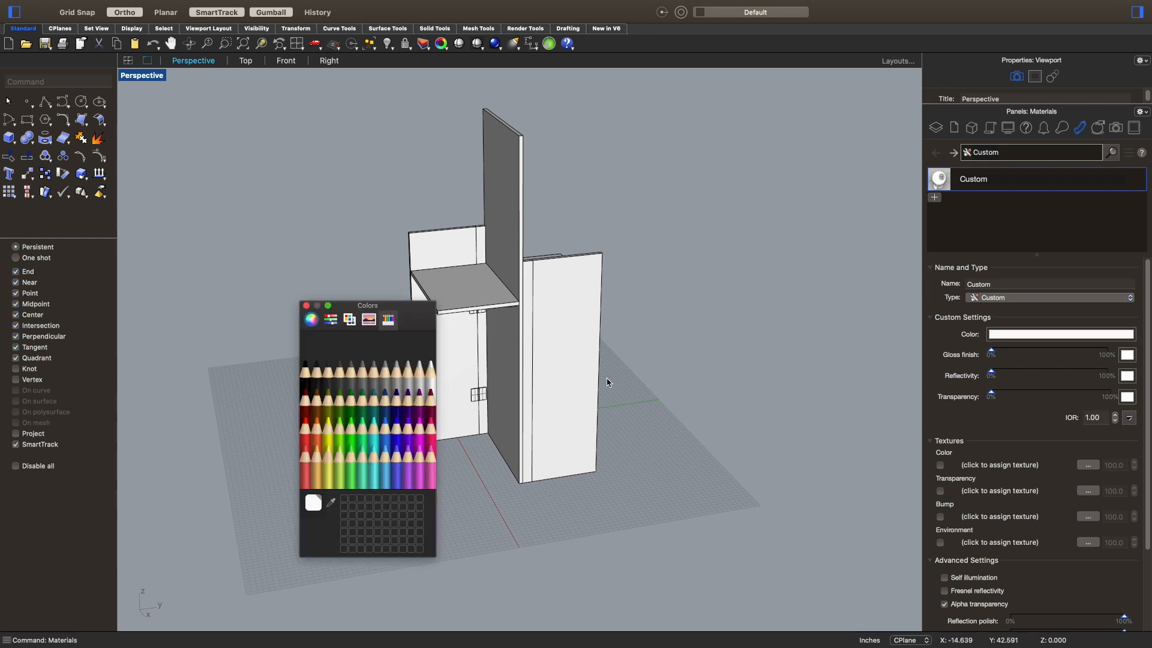
click(376, 428)
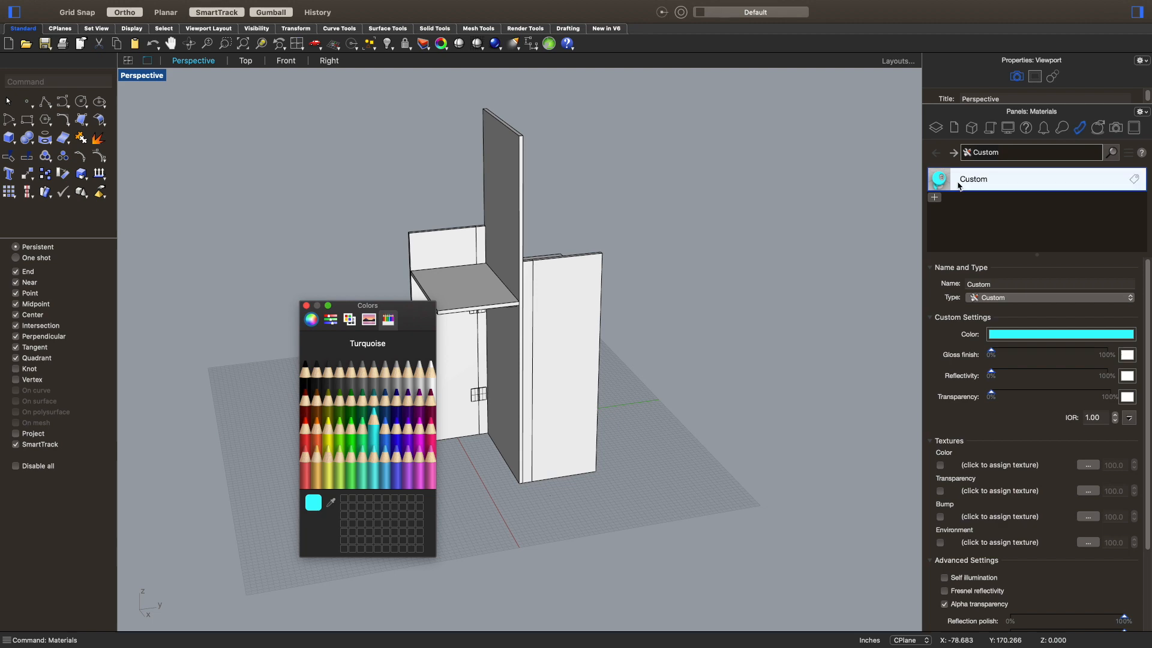
Step: Assign the turquoise material to the kiosk's hinged side panel and switch the Perspective view to Rendered display
drag(948, 179, 531, 384)
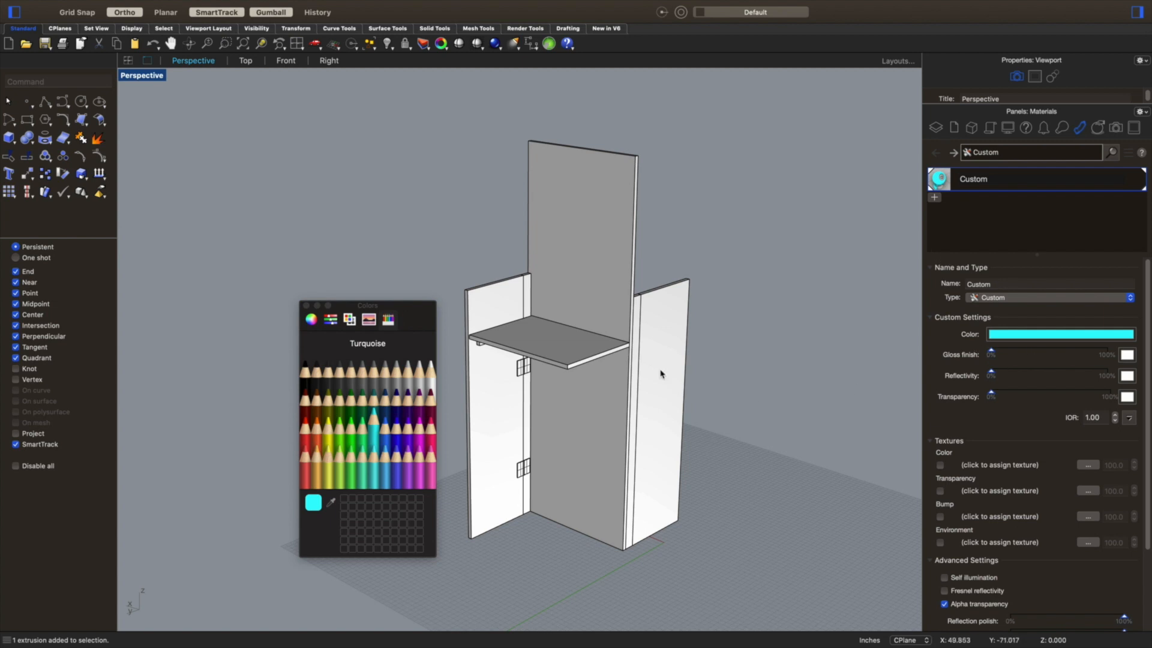
right_click(184, 180)
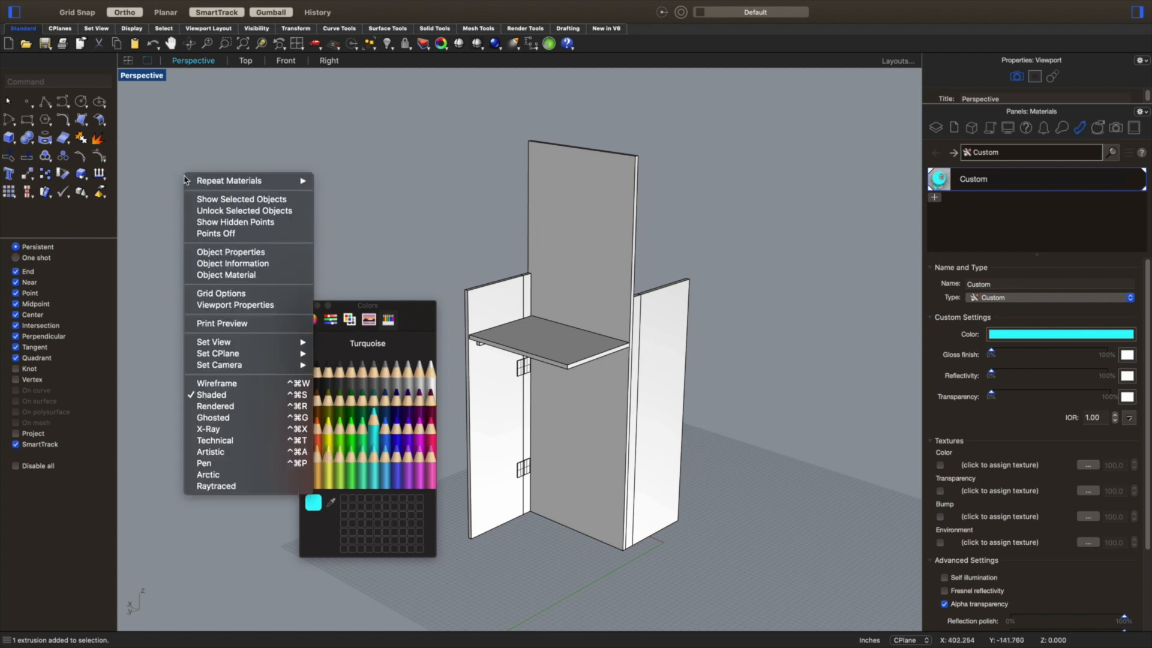
click(217, 407)
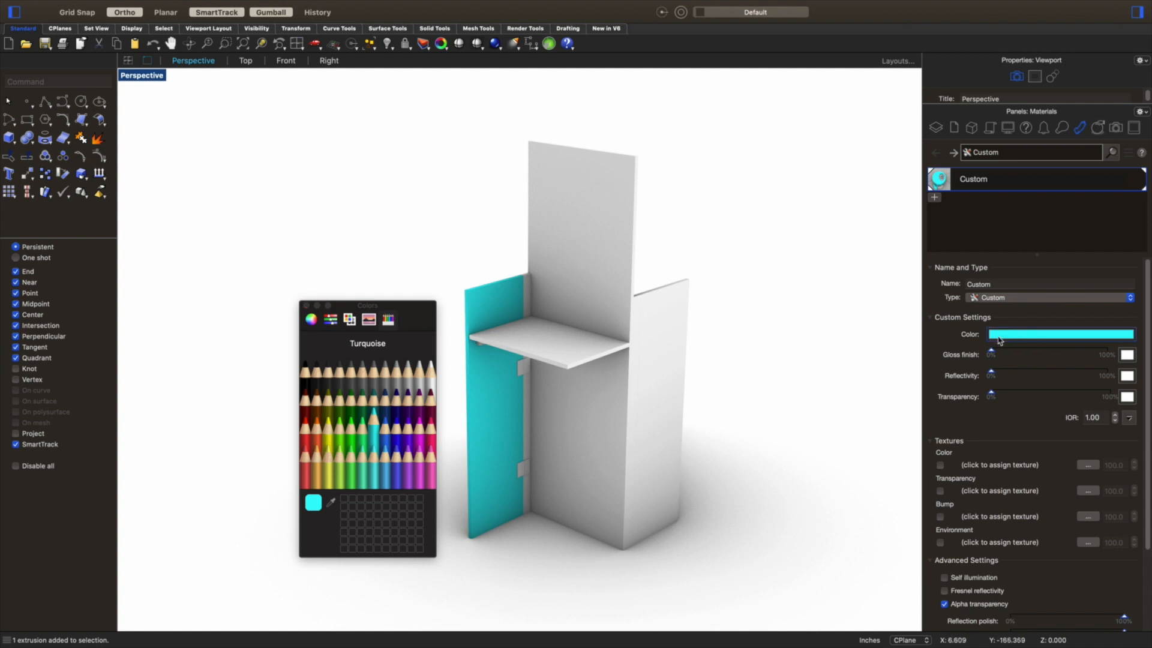
Step: Set the turquoise material's gloss finish to 87% and its reflectivity to 84%
click(970, 180)
drag(992, 354, 1092, 354)
click(1090, 372)
right_drag(573, 563, 608, 567)
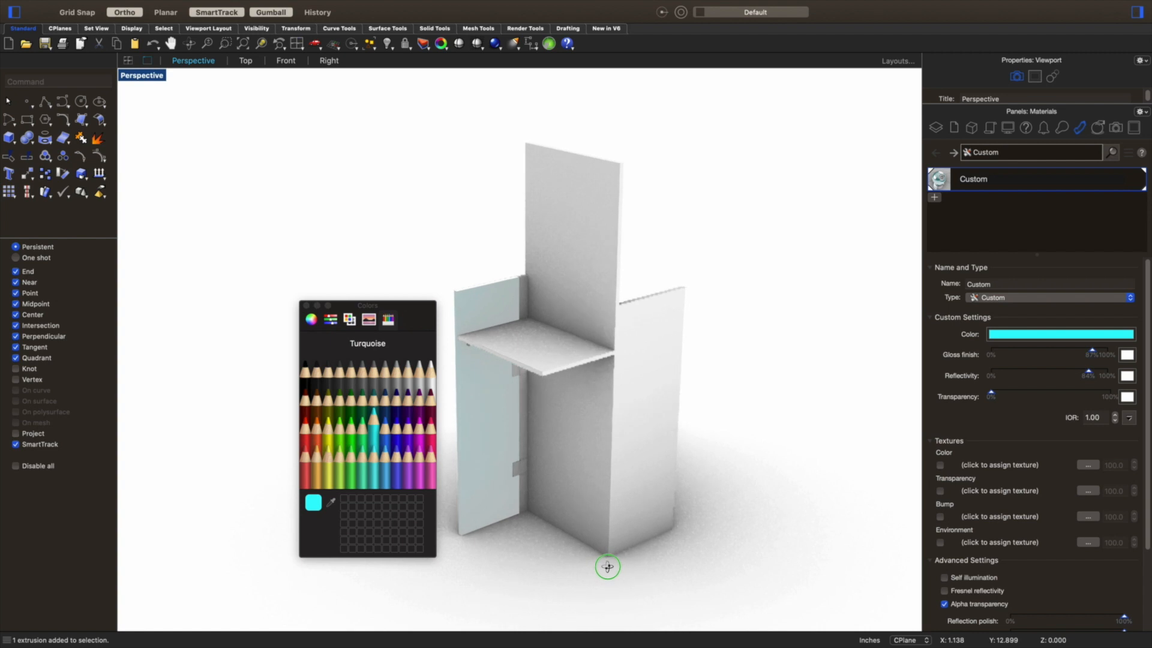
Step: Draw a sphere on the ground in front of the kiosk and raise it to the middle of the turquoise panel's height
text(sphere)
key(Return)
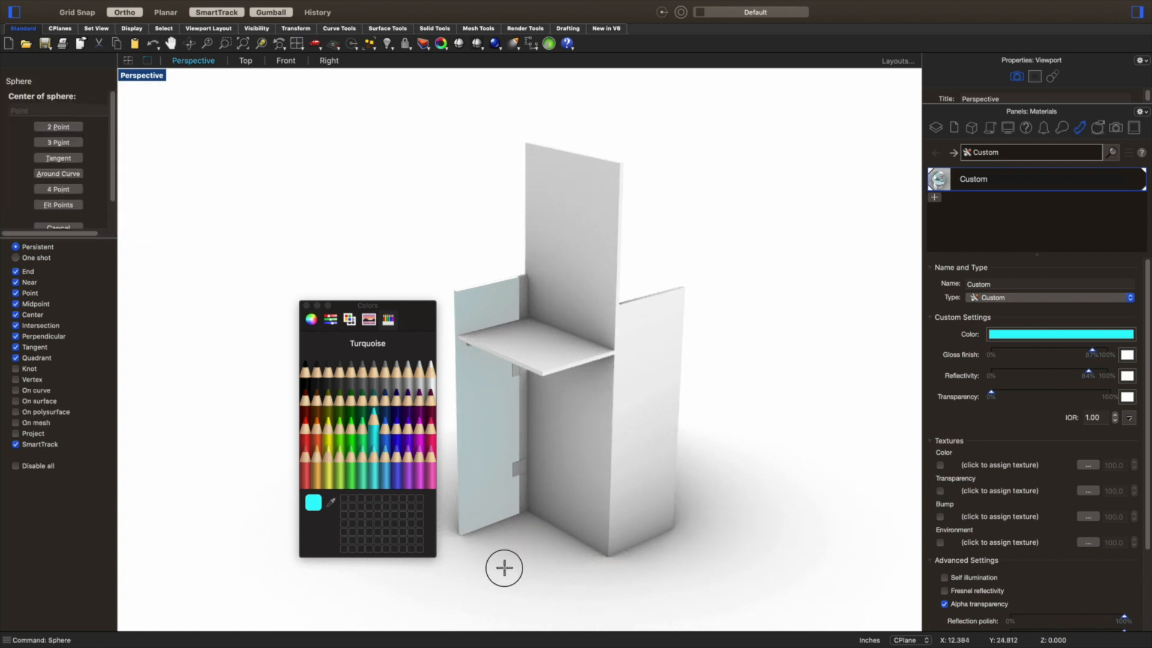
click(506, 566)
click(527, 570)
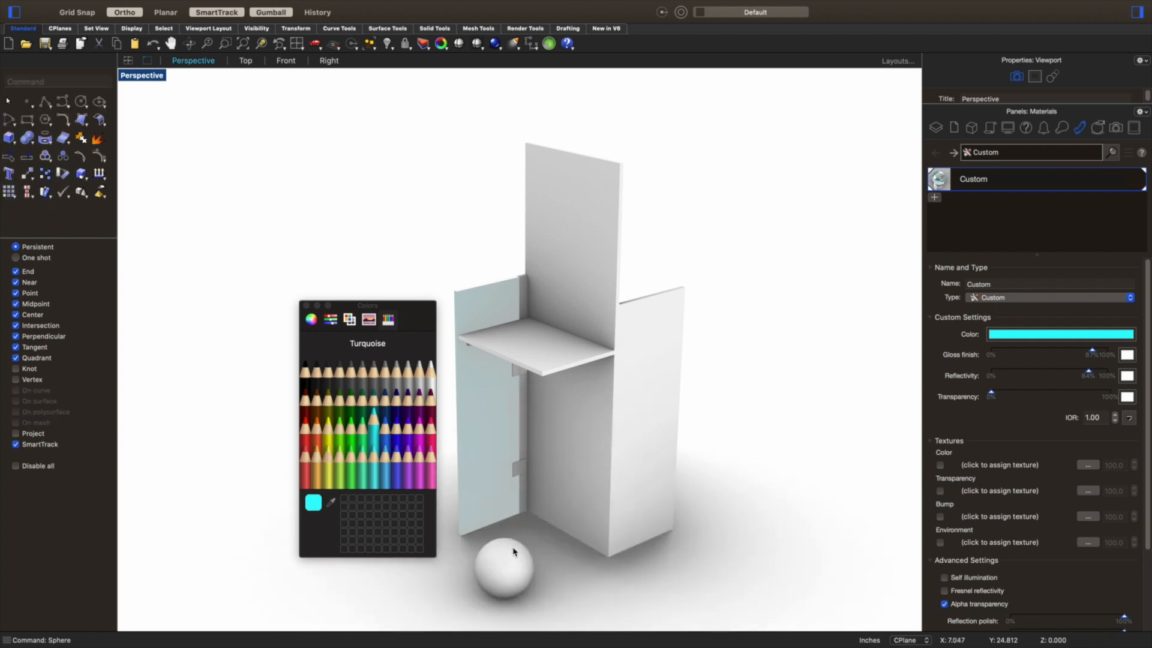
click(495, 549)
drag(495, 549, 501, 380)
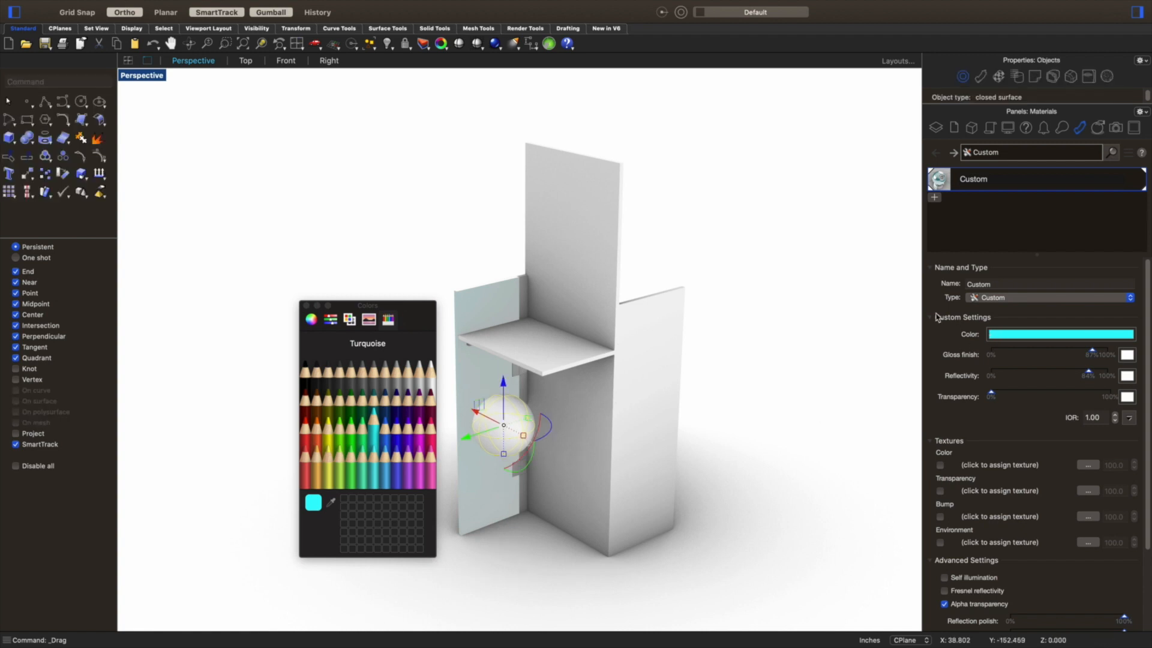
Step: Add a second Custom material in Cantaloupe and assign it to the sphere
click(934, 197)
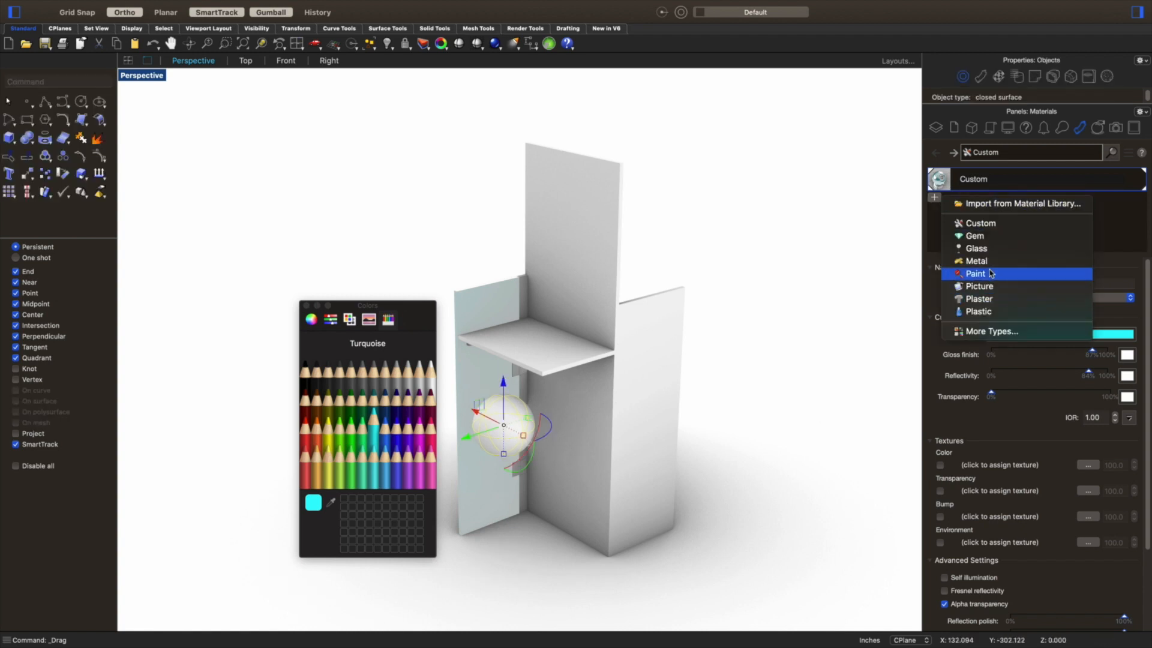
click(1015, 230)
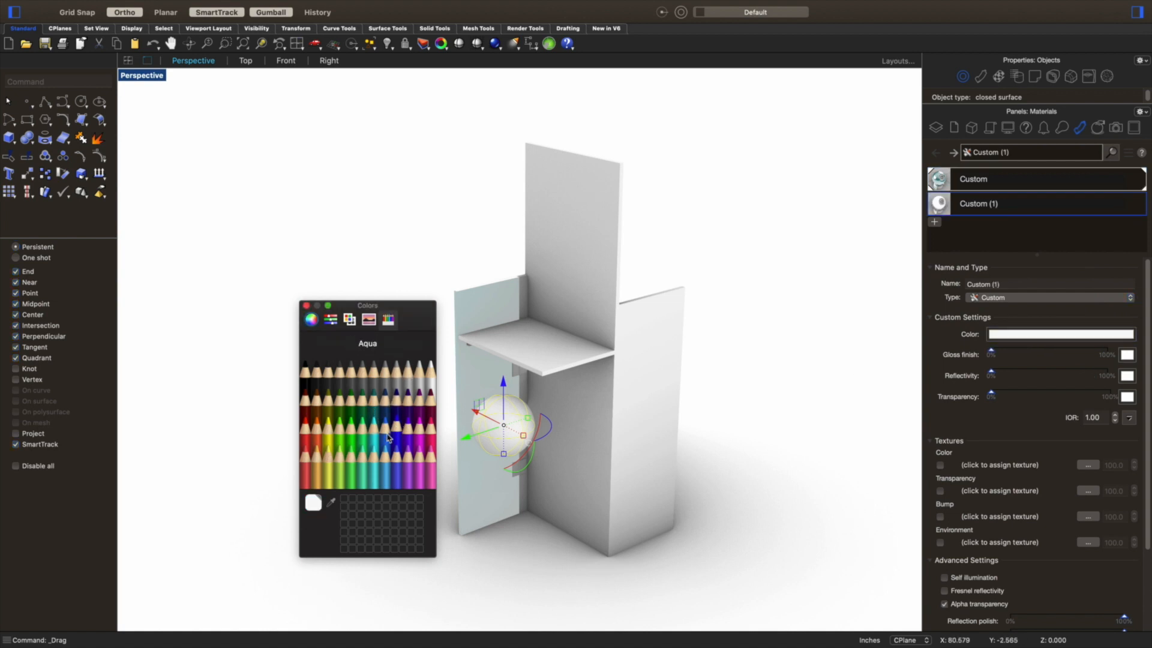
click(316, 457)
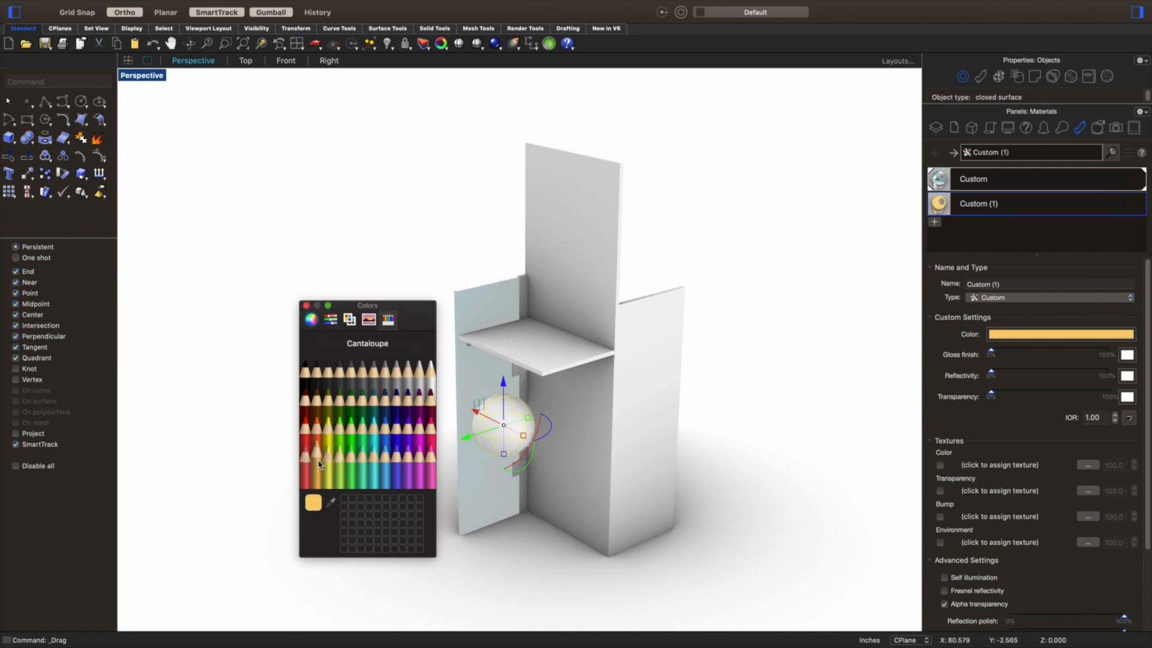
click(977, 200)
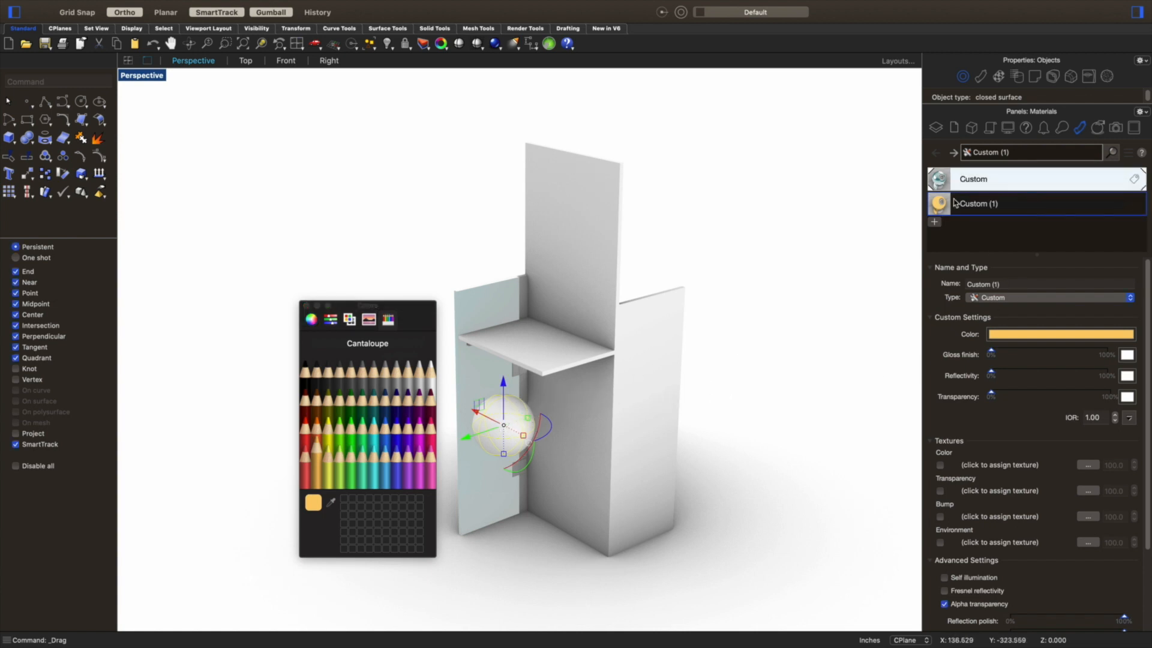
drag(979, 207, 515, 417)
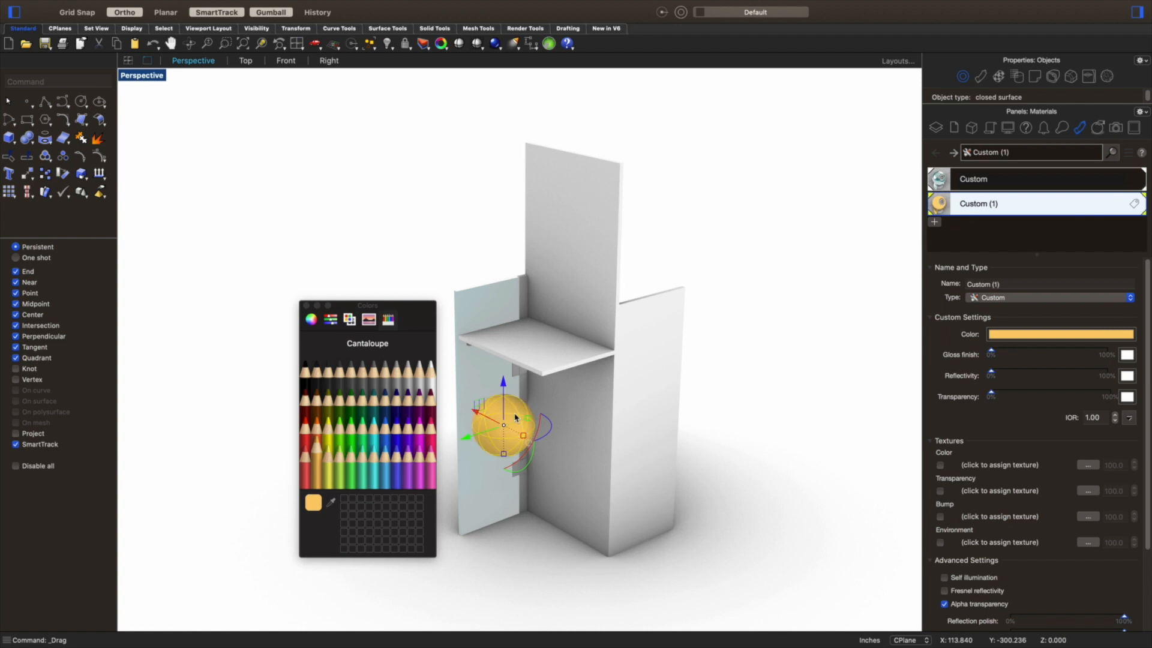
Step: Close the color picker, frame a close-up of the sphere beside the reflective panel and render the view
click(306, 308)
click(668, 212)
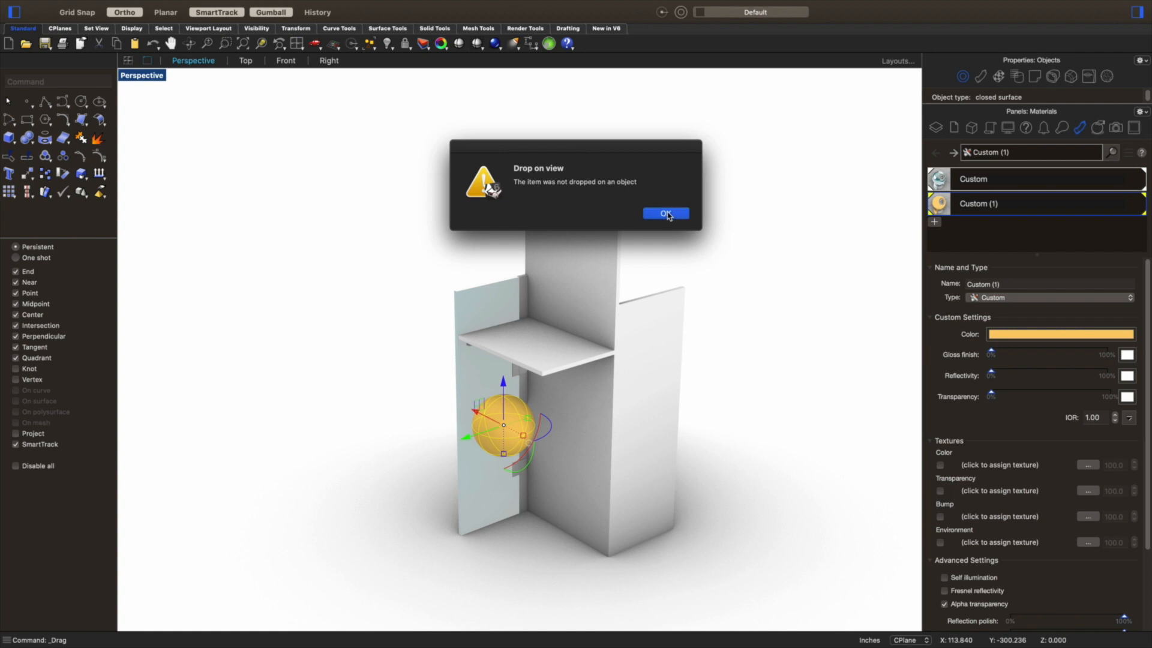
click(528, 585)
right_drag(528, 585, 496, 568)
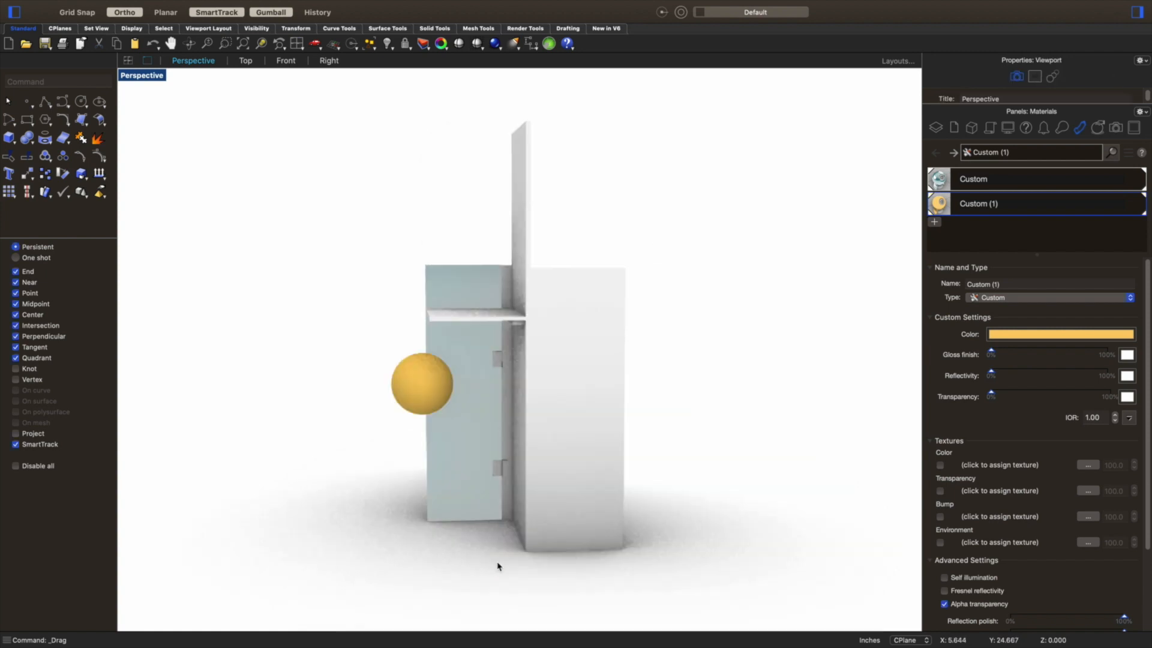
scroll(445, 416, up, 7)
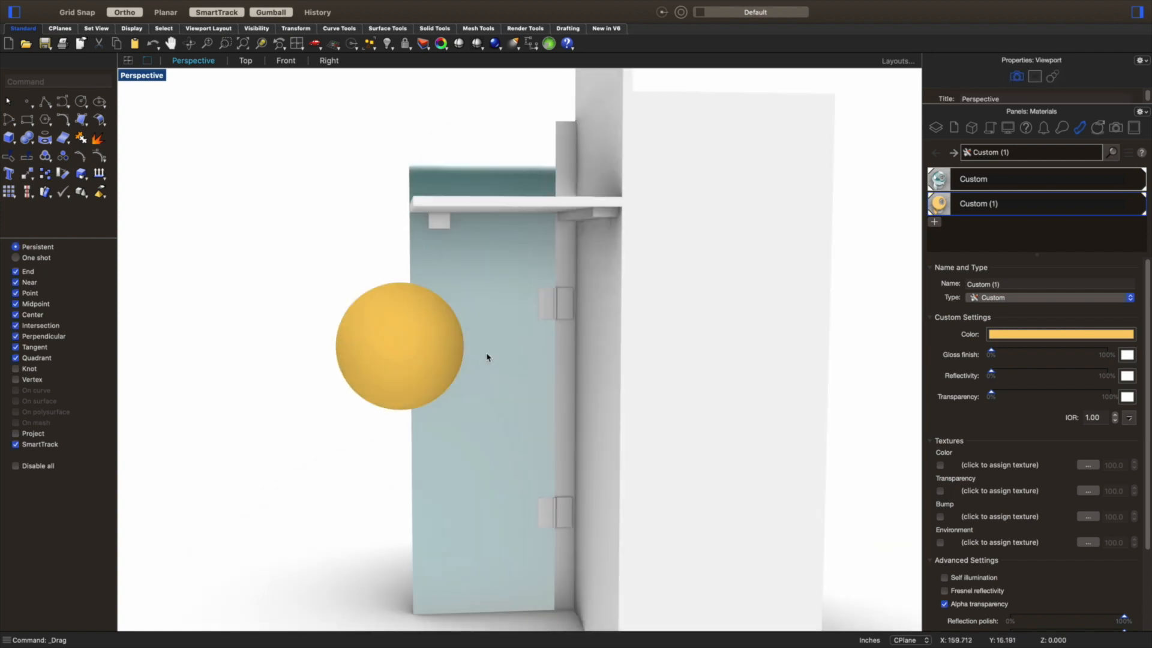
scroll(486, 357, up, 5)
scroll(514, 278, down, 3)
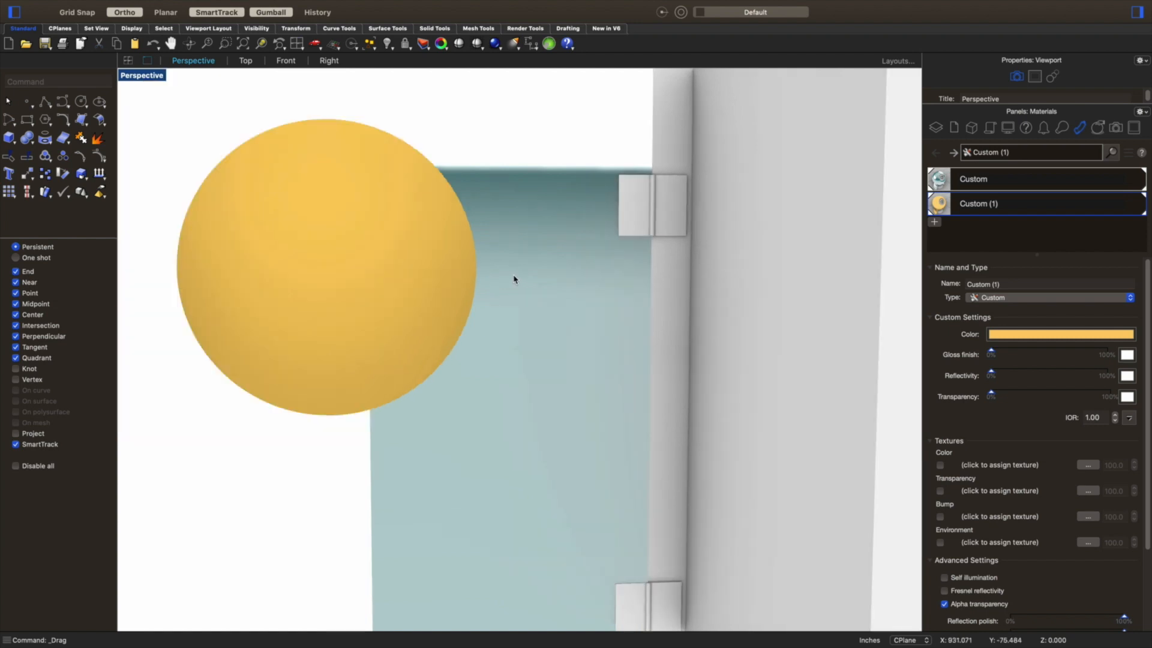
right_drag(509, 287, 490, 288)
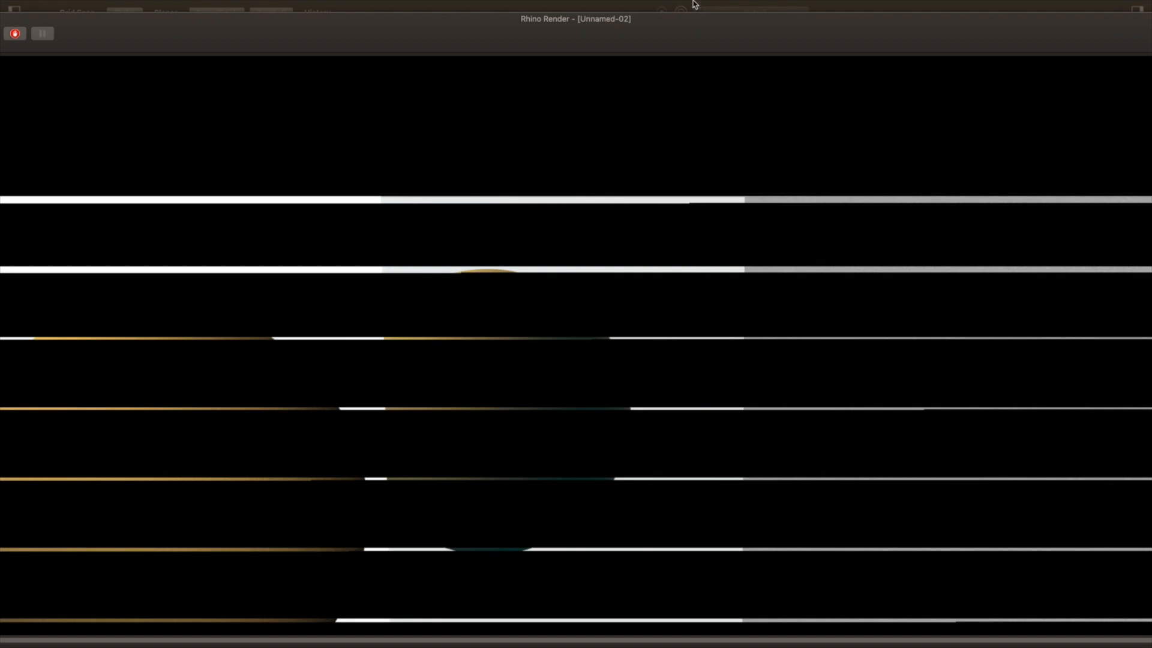
mouse_move(753, 2)
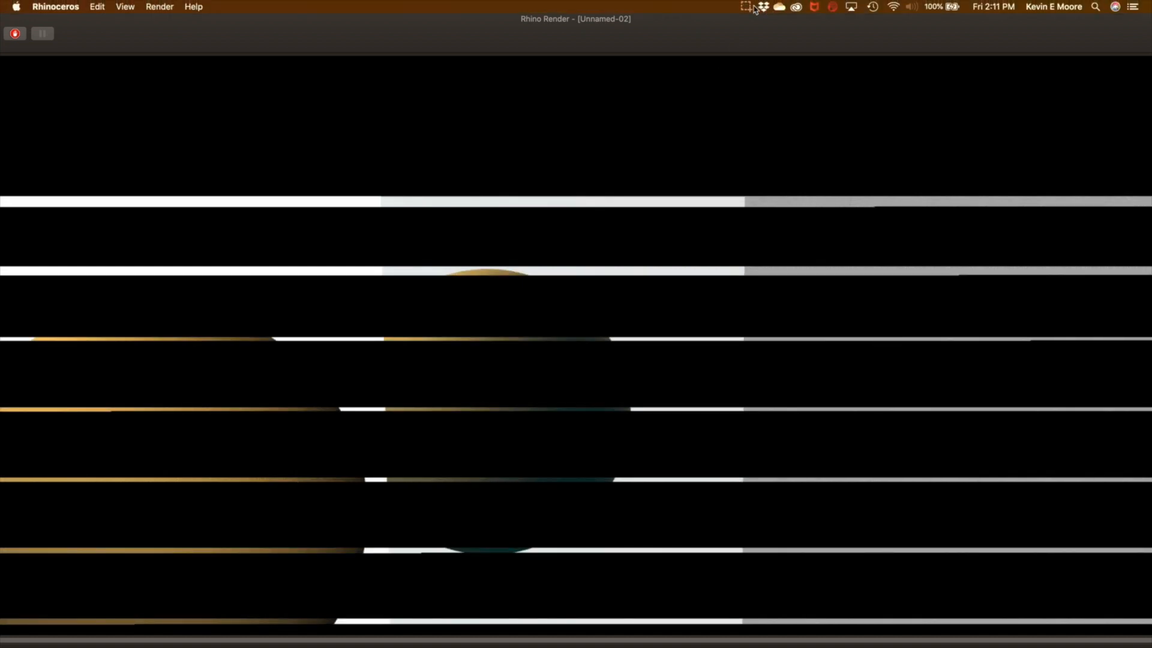
click(748, 10)
click(747, 10)
click(748, 10)
click(748, 11)
click(747, 10)
click(745, 9)
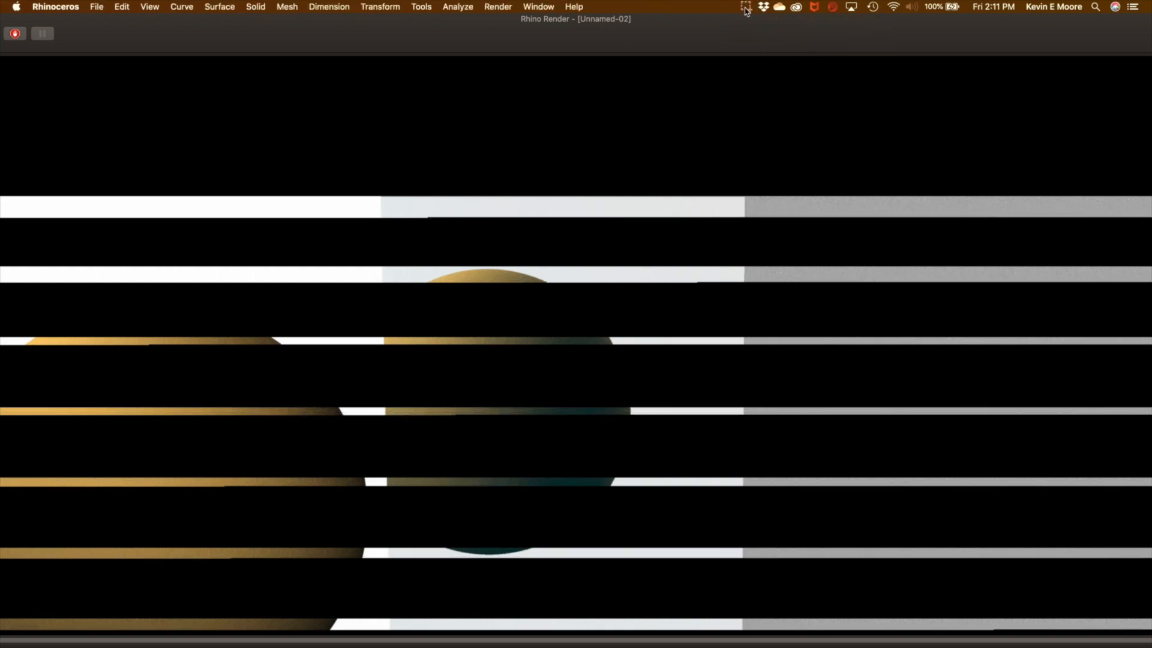
click(746, 10)
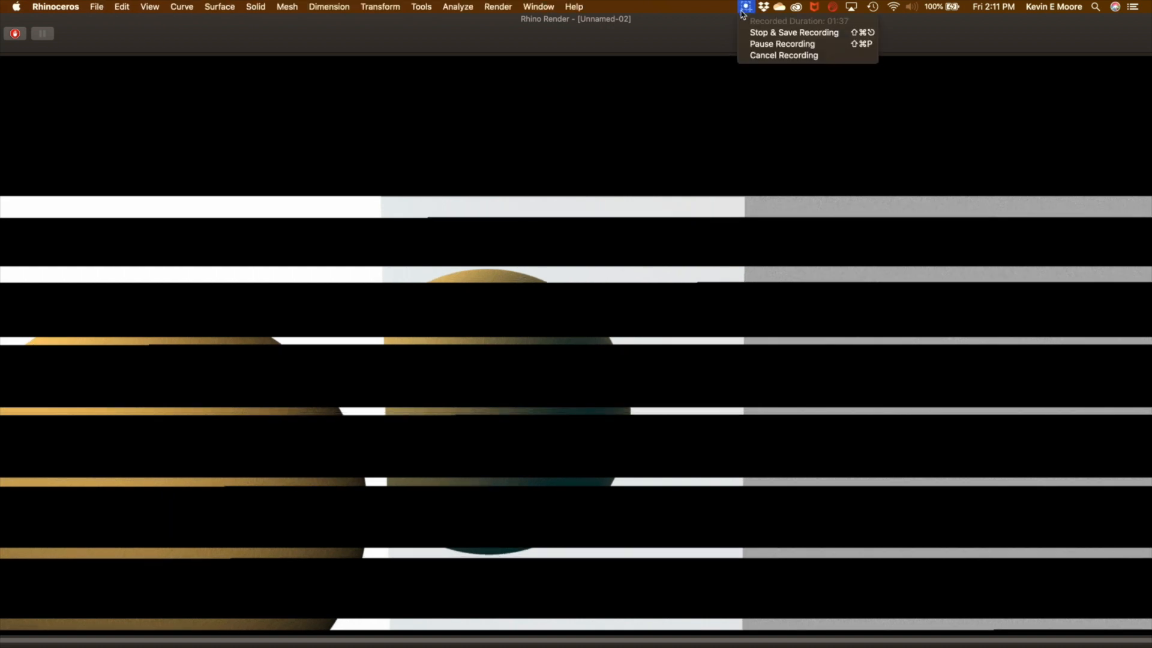
click(759, 44)
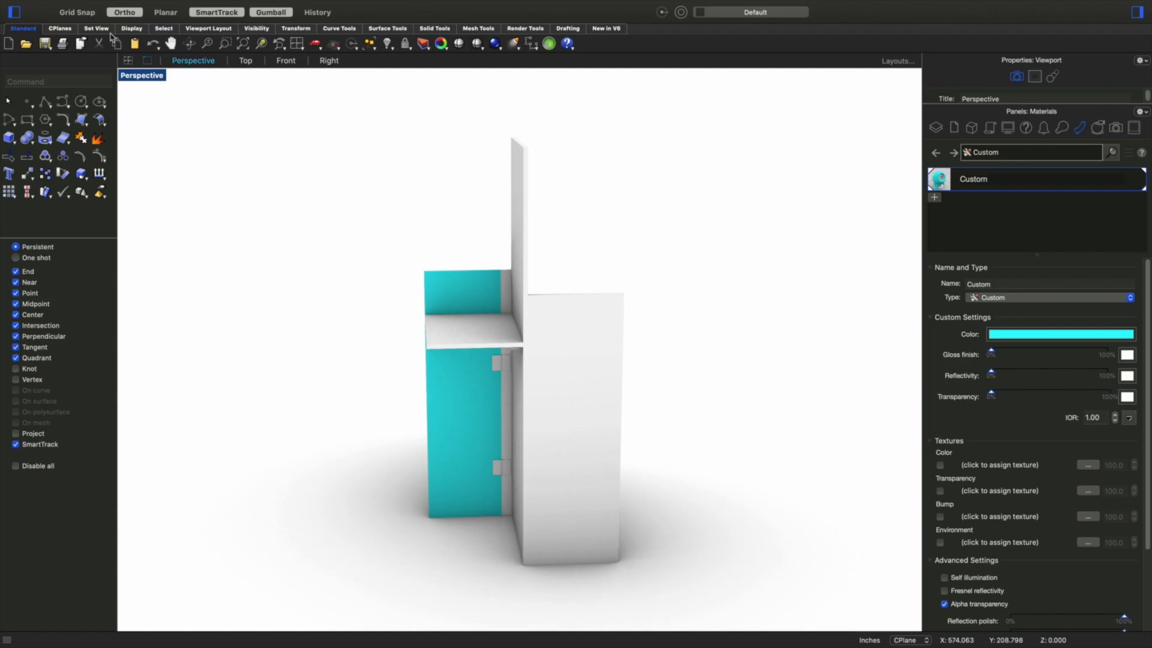
Step: Save the document to the Desktop as Kiosk.3dm
click(94, 7)
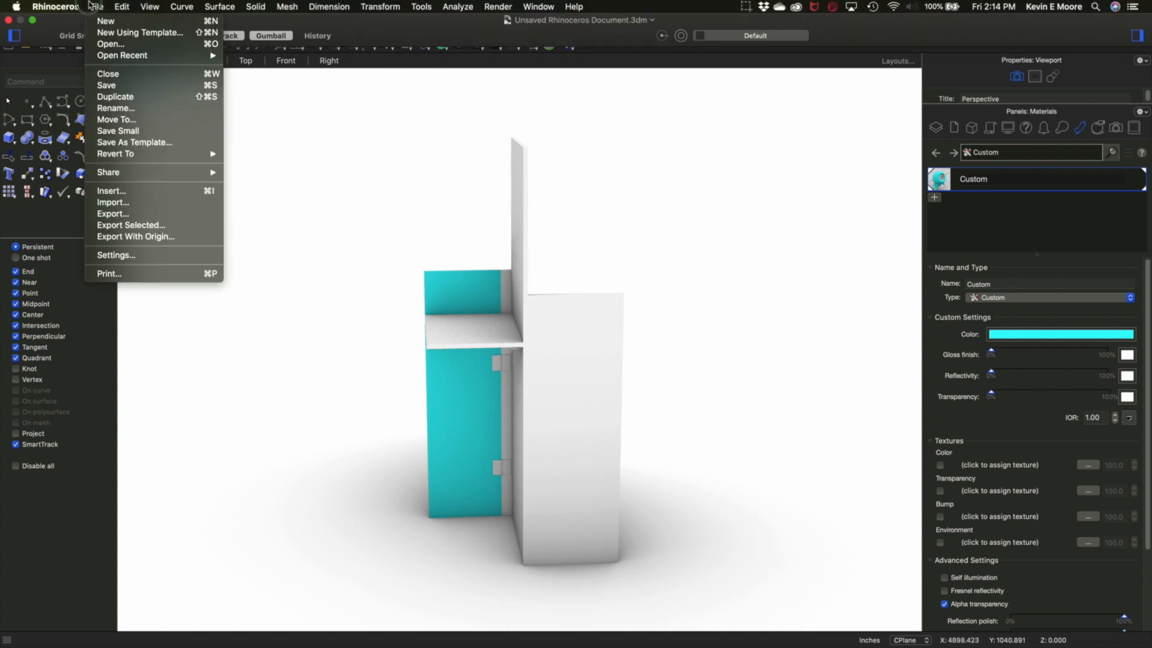
click(115, 88)
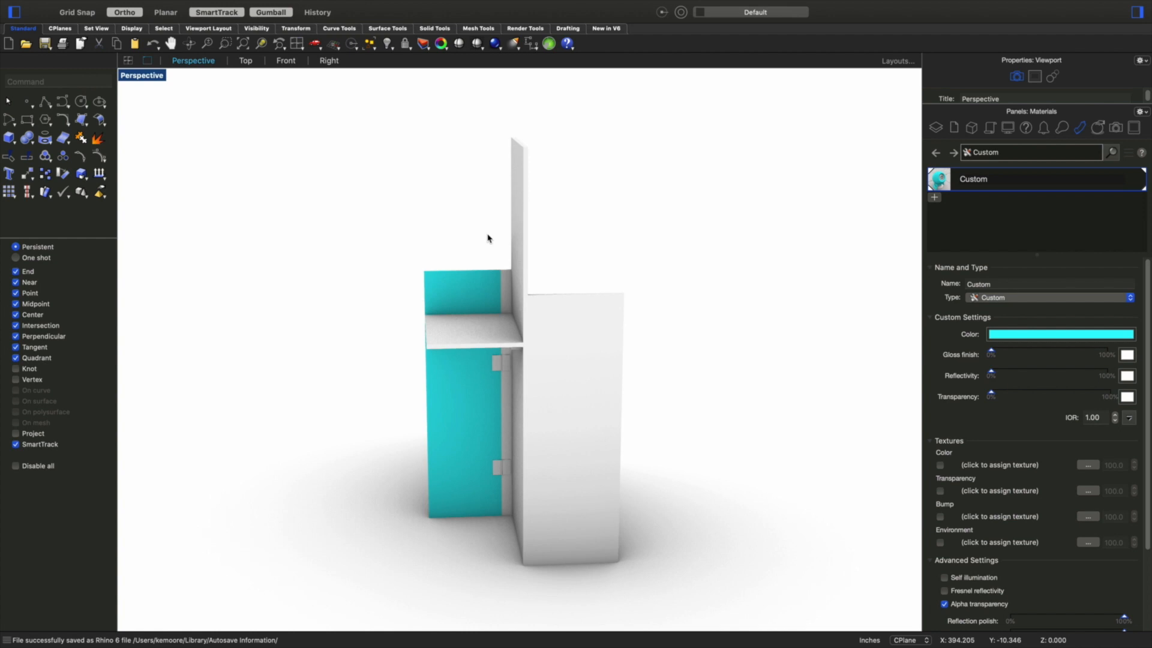
click(95, 6)
mouse_move(573, 6)
click(551, 227)
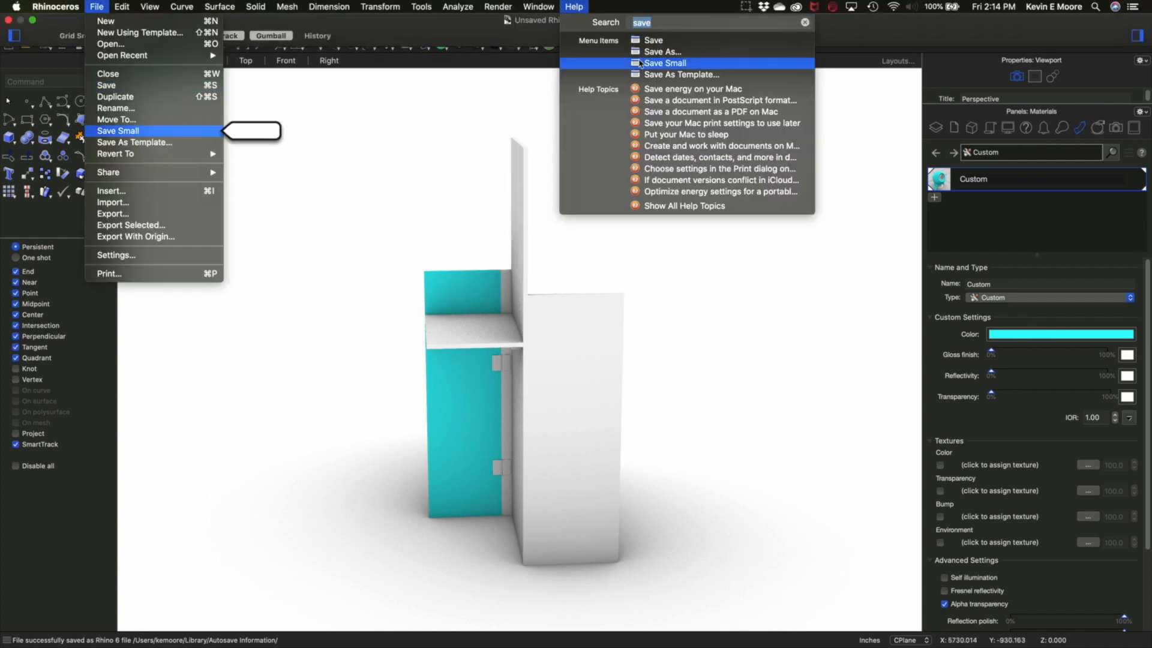
click(642, 67)
text(Kiosk.3dm)
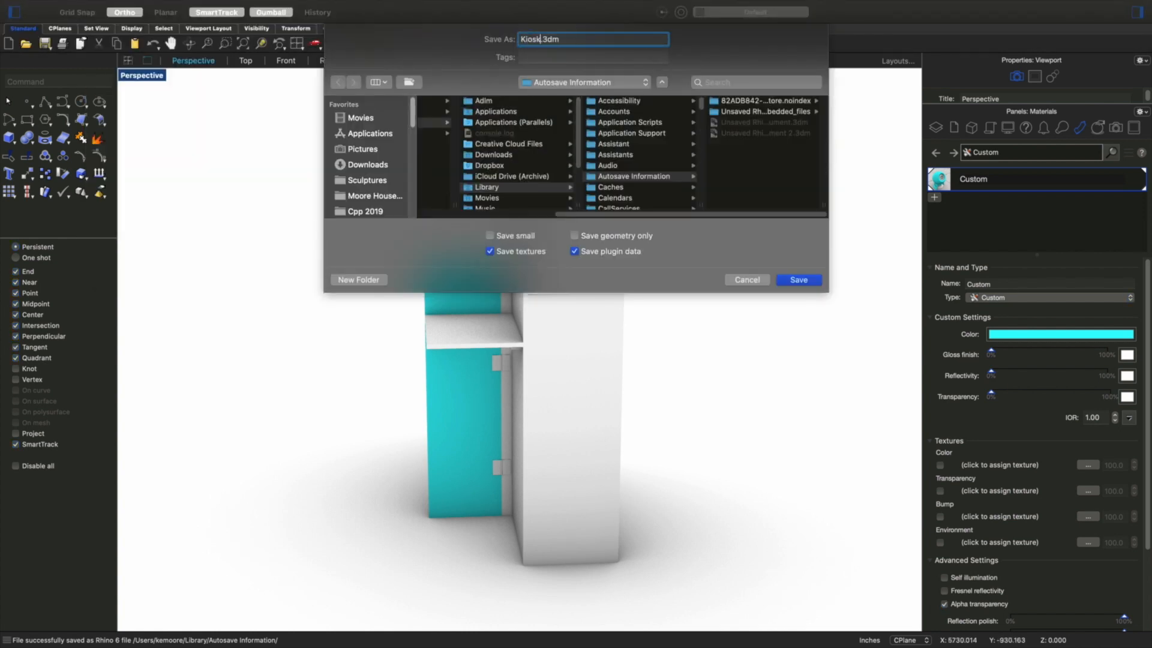
scroll(354, 183, down, 6)
click(361, 205)
click(799, 280)
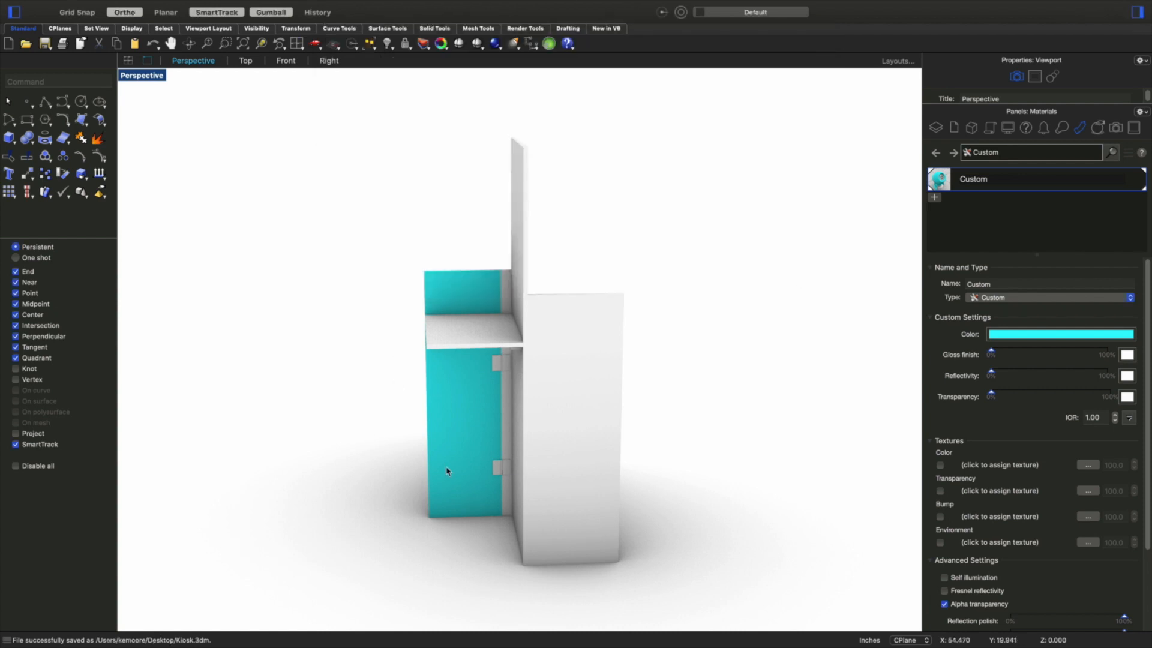
Step: Add another Custom material alongside the turquoise one
right_drag(498, 443, 438, 249)
click(641, 479)
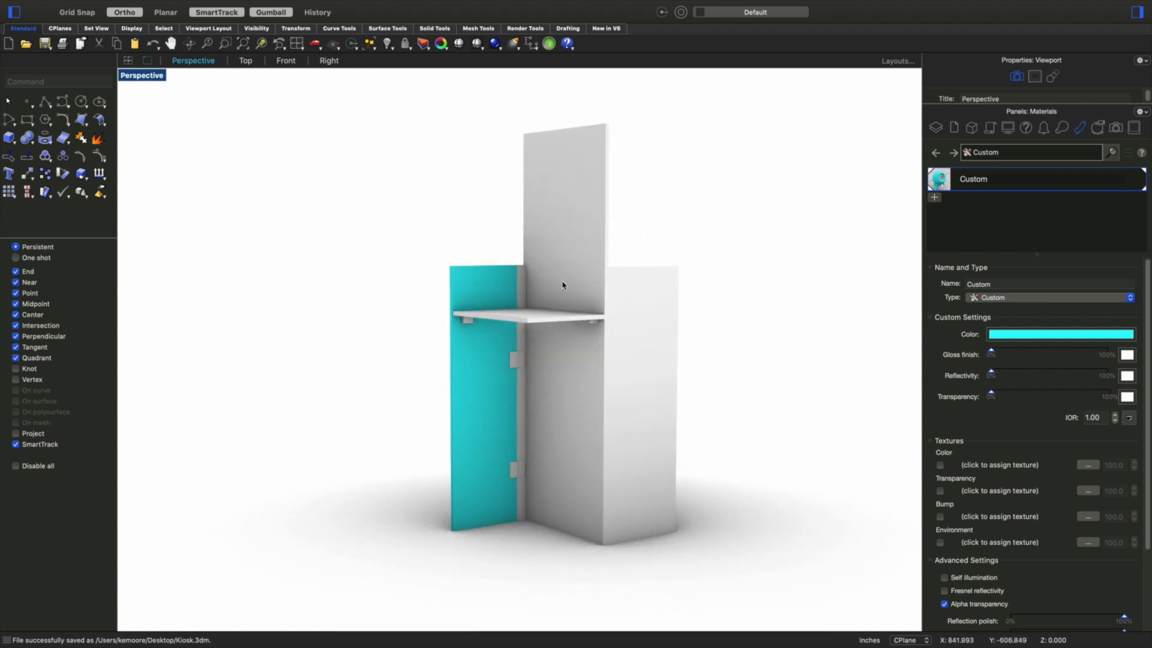
click(935, 198)
click(961, 225)
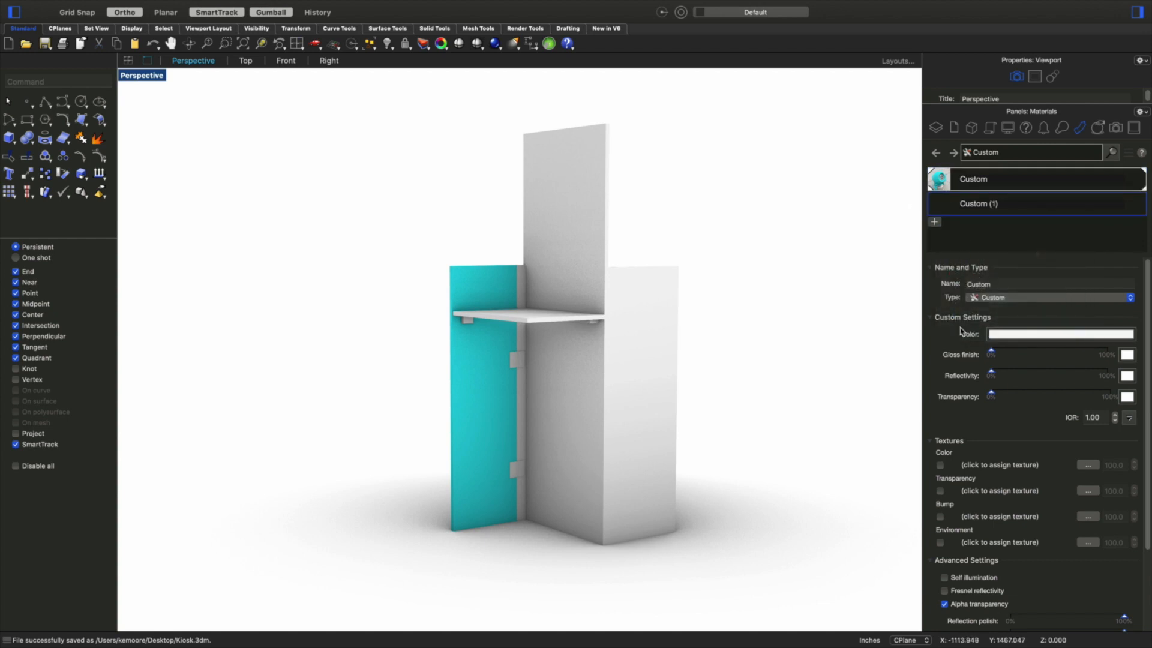
Step: Select the Custom (1) material and enable its color and bump textures
click(971, 198)
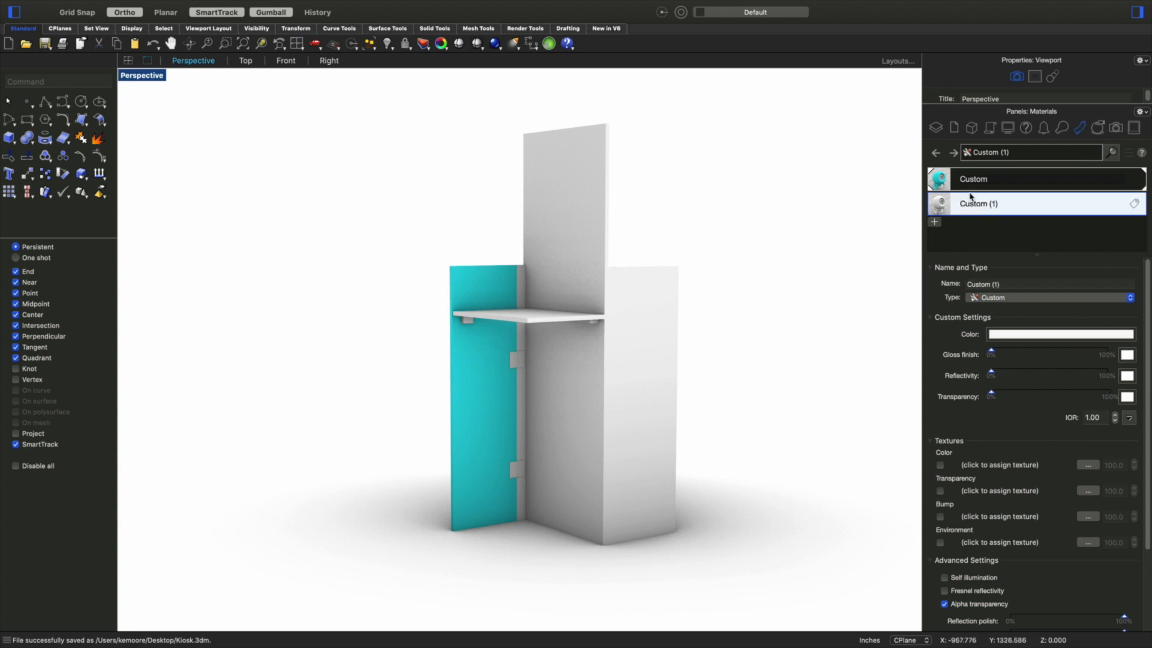
click(967, 207)
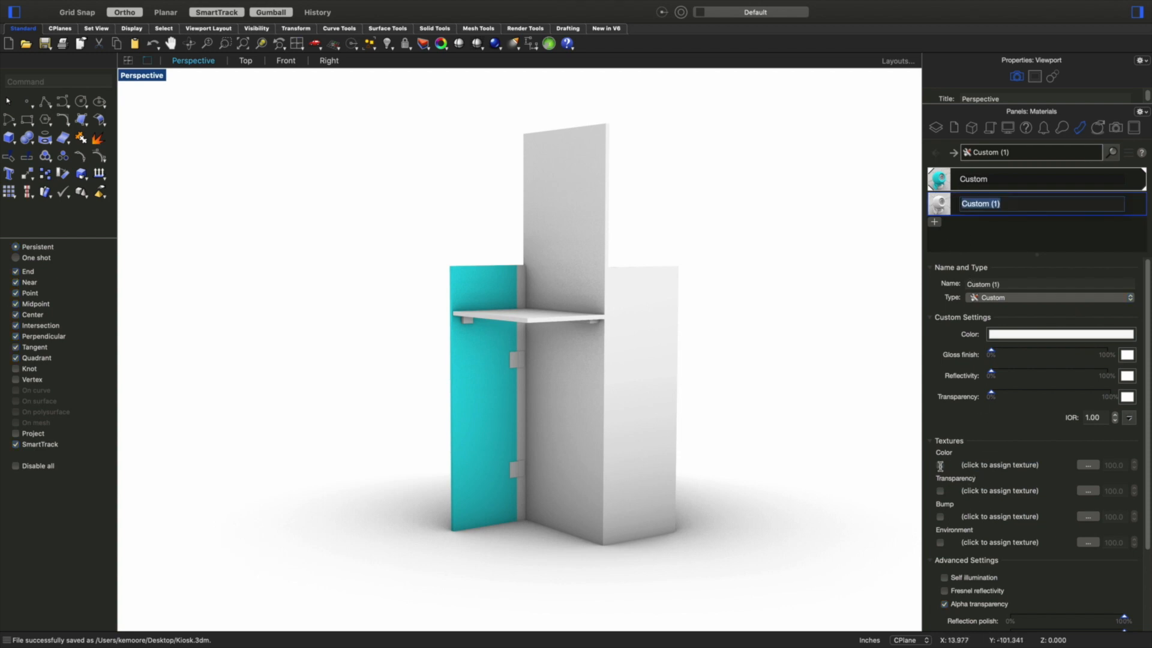
scroll(982, 345, down, 3)
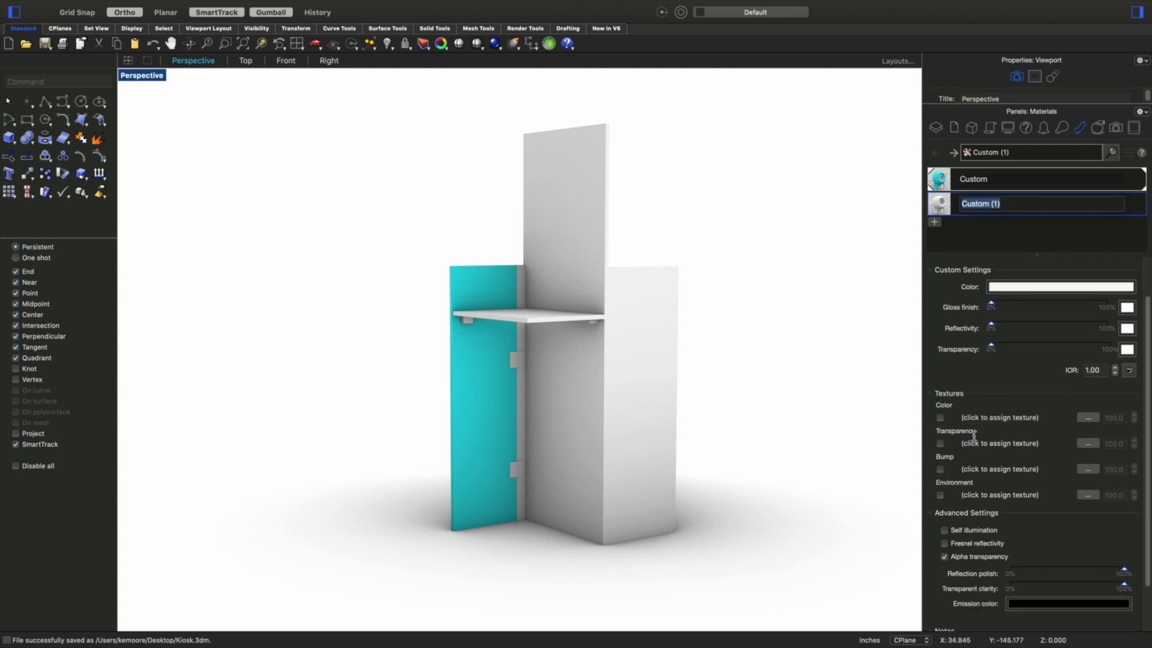
click(940, 395)
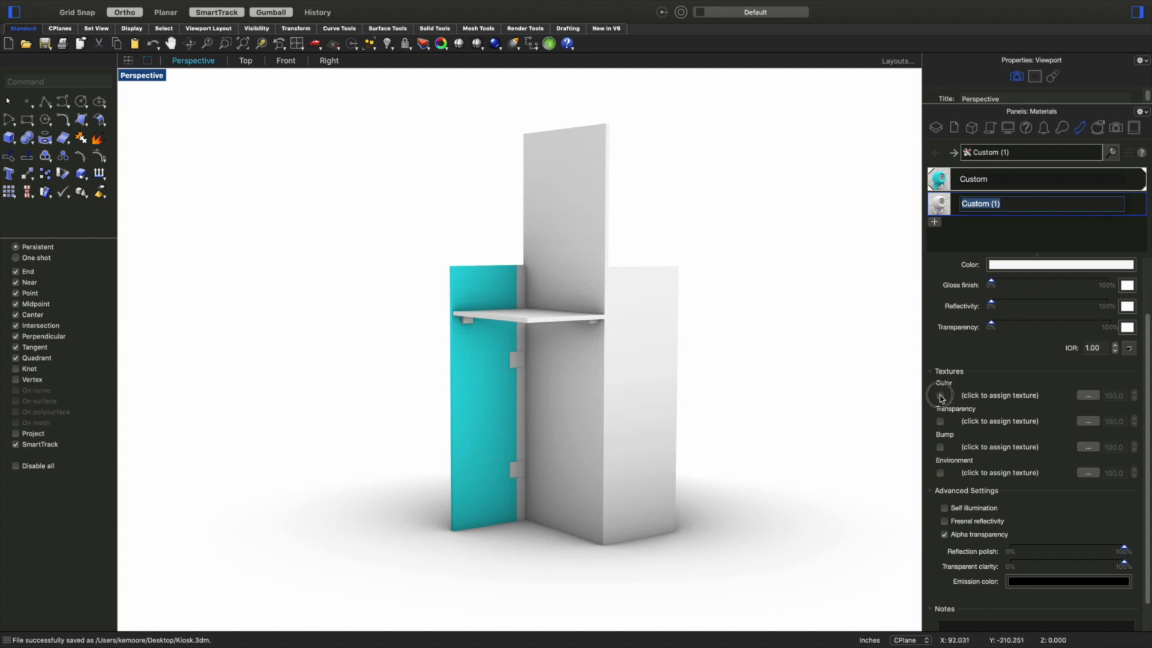
click(940, 447)
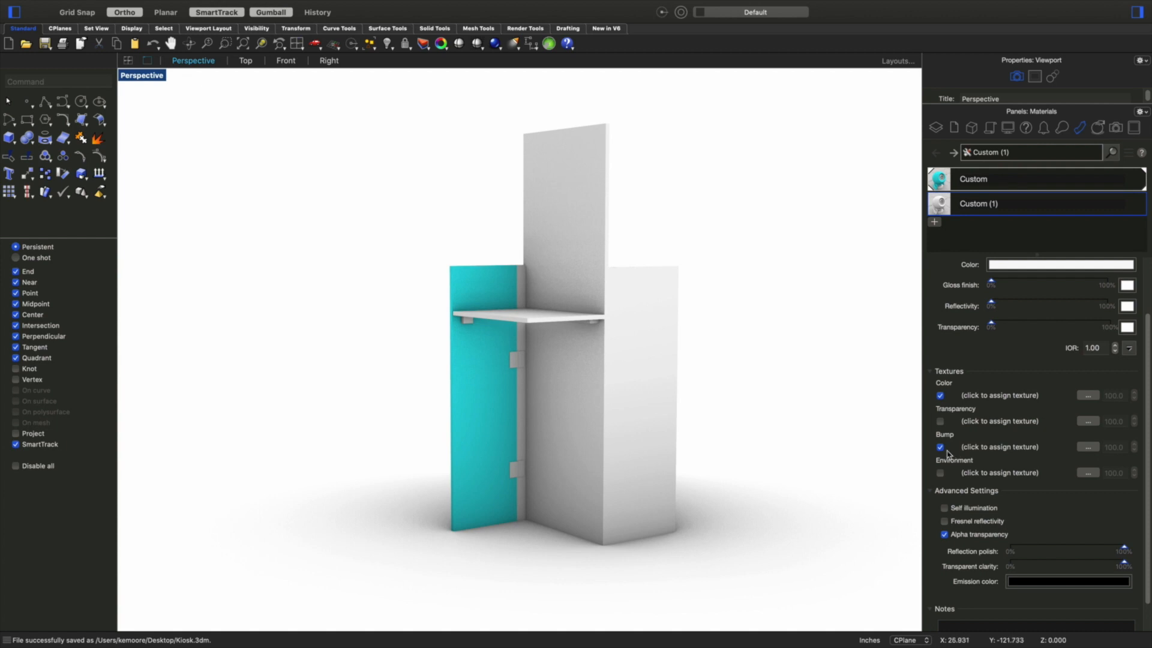
Step: Start assigning an image to the color texture and browse through Lightroom Local and Small JPG to the My Portfolio Smaller folder
click(980, 396)
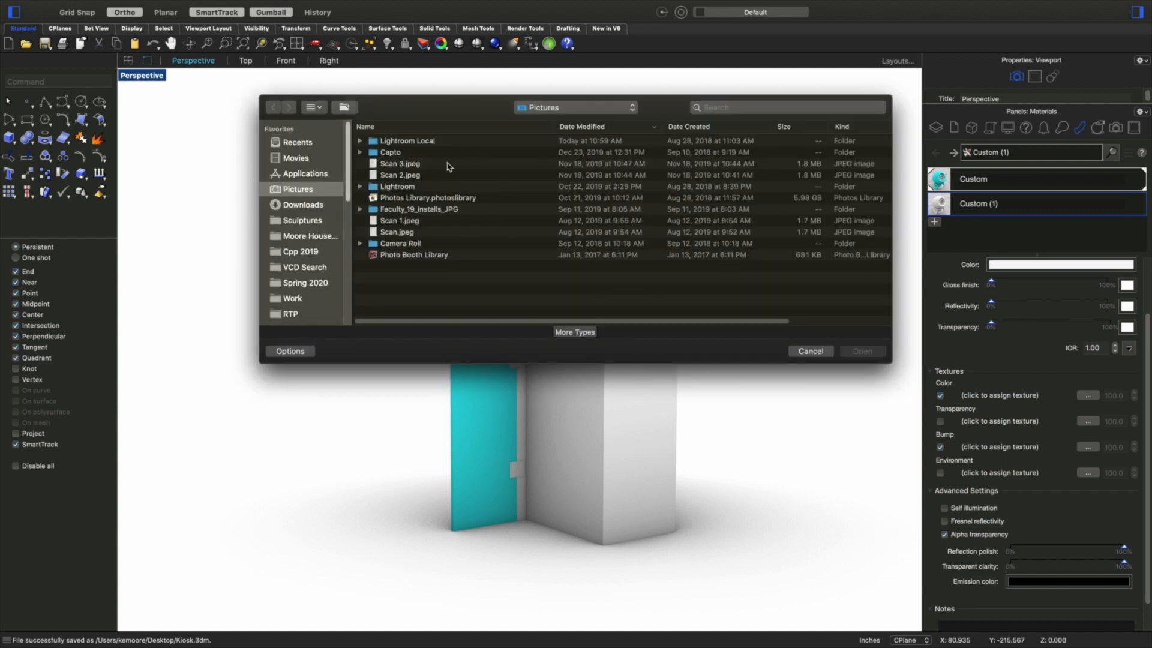
double_click(393, 186)
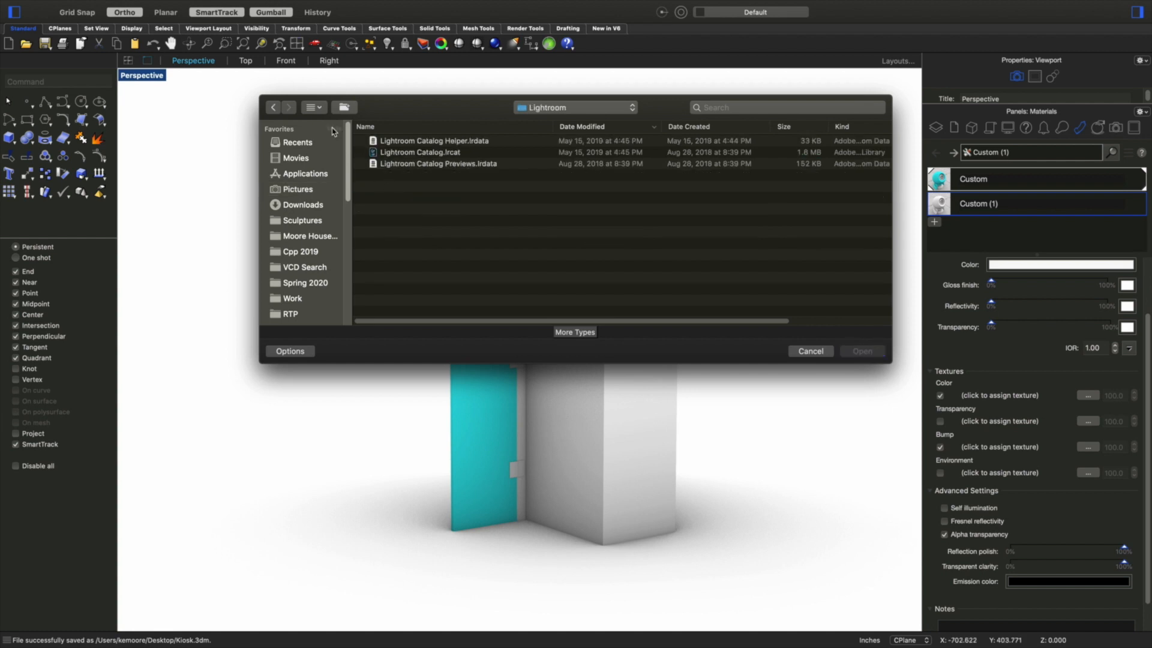
click(273, 108)
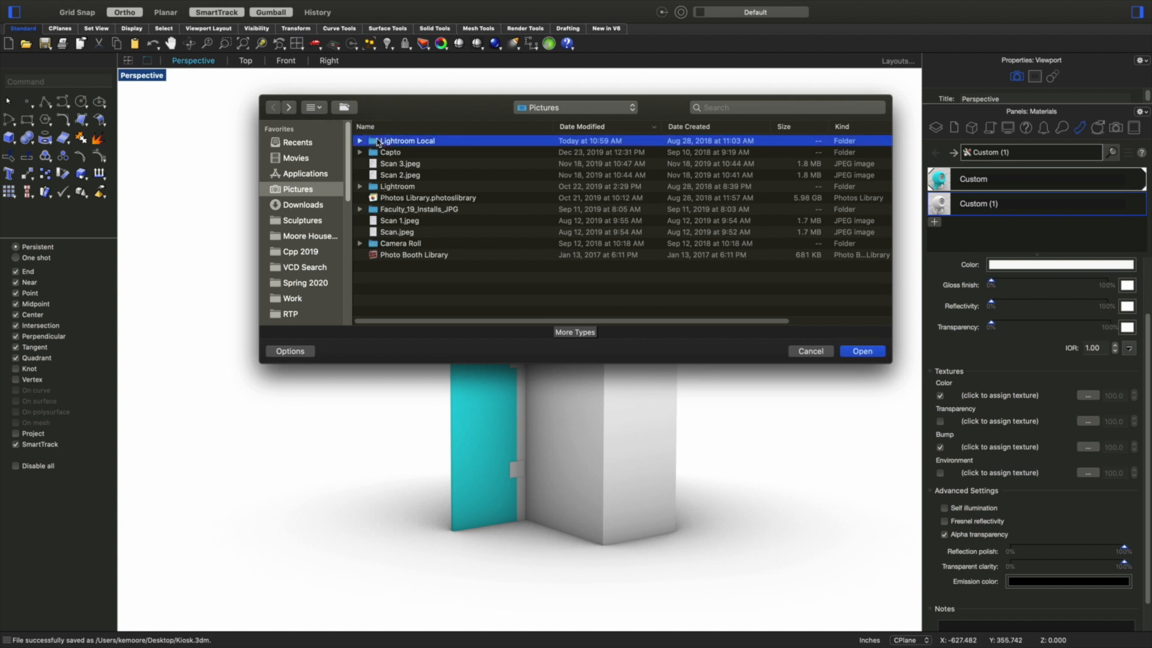
double_click(378, 141)
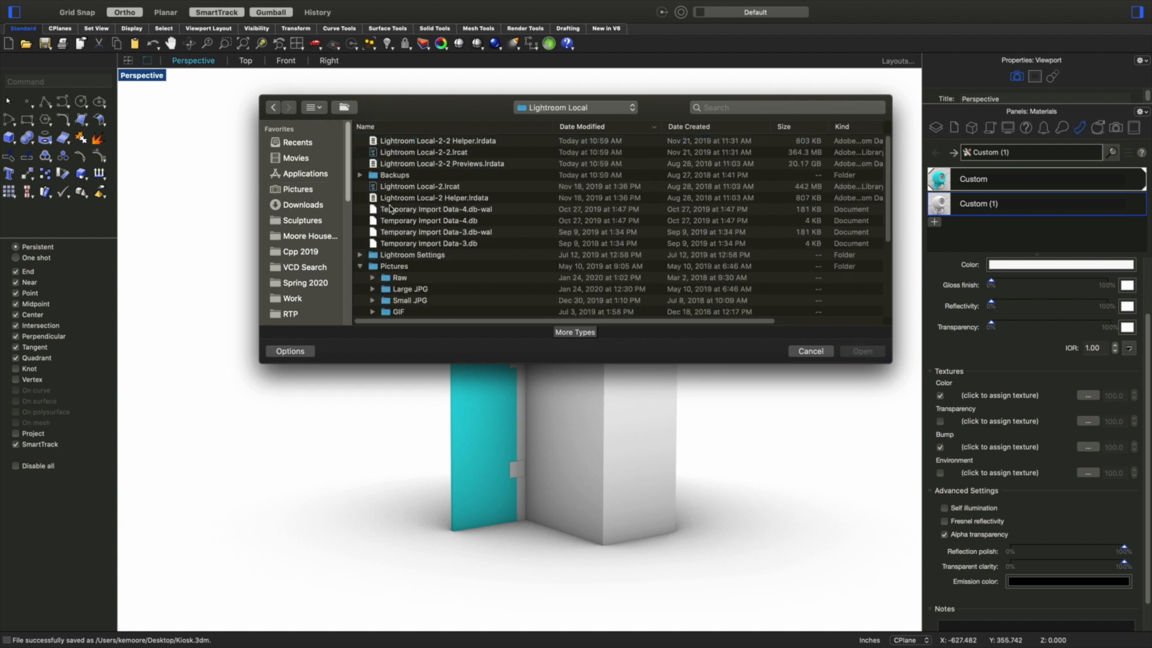
scroll(393, 300, down, 1)
double_click(399, 295)
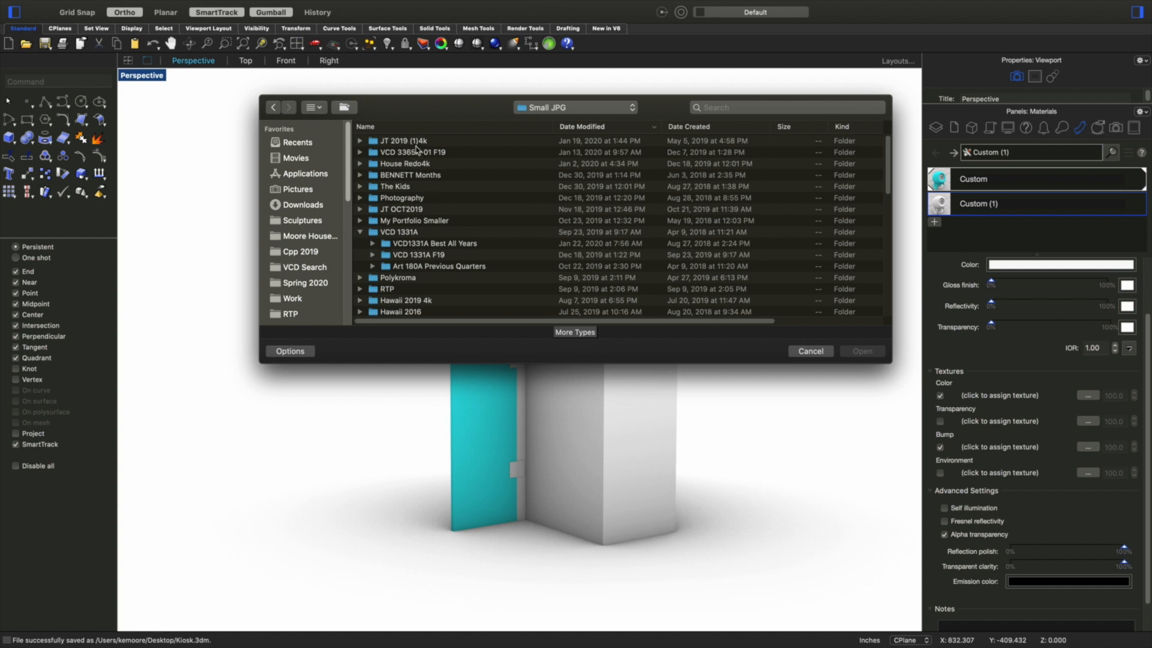
double_click(417, 221)
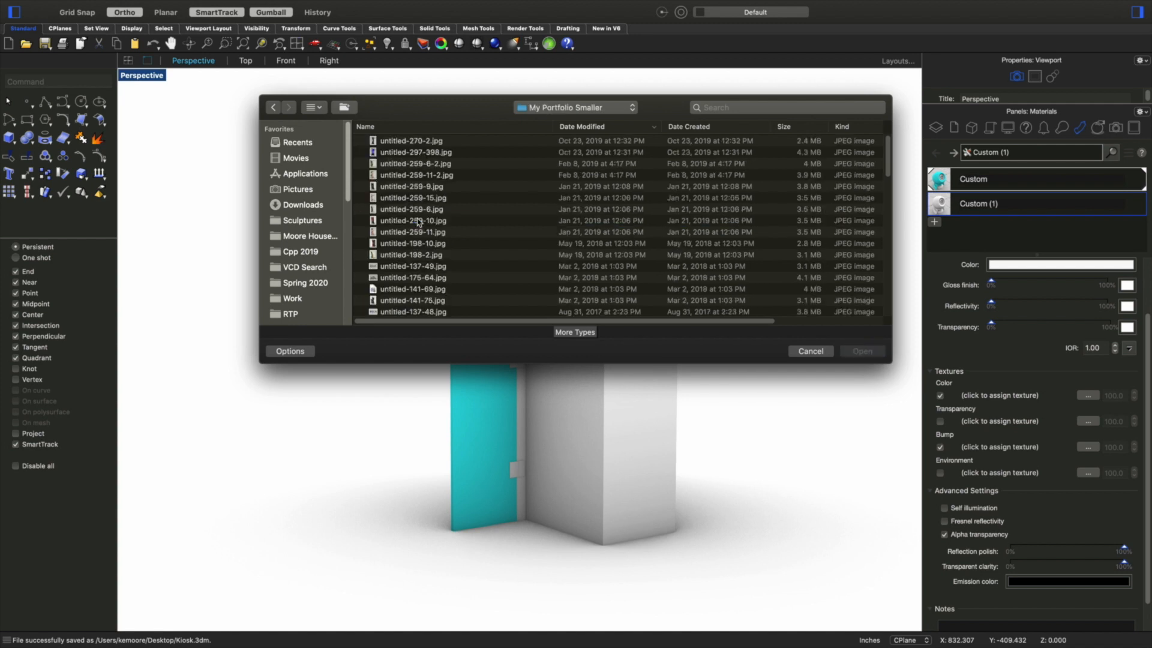
Step: Load Paintings(0040).jpg as the material's color texture
scroll(390, 264, down, 10)
scroll(384, 288, down, 2)
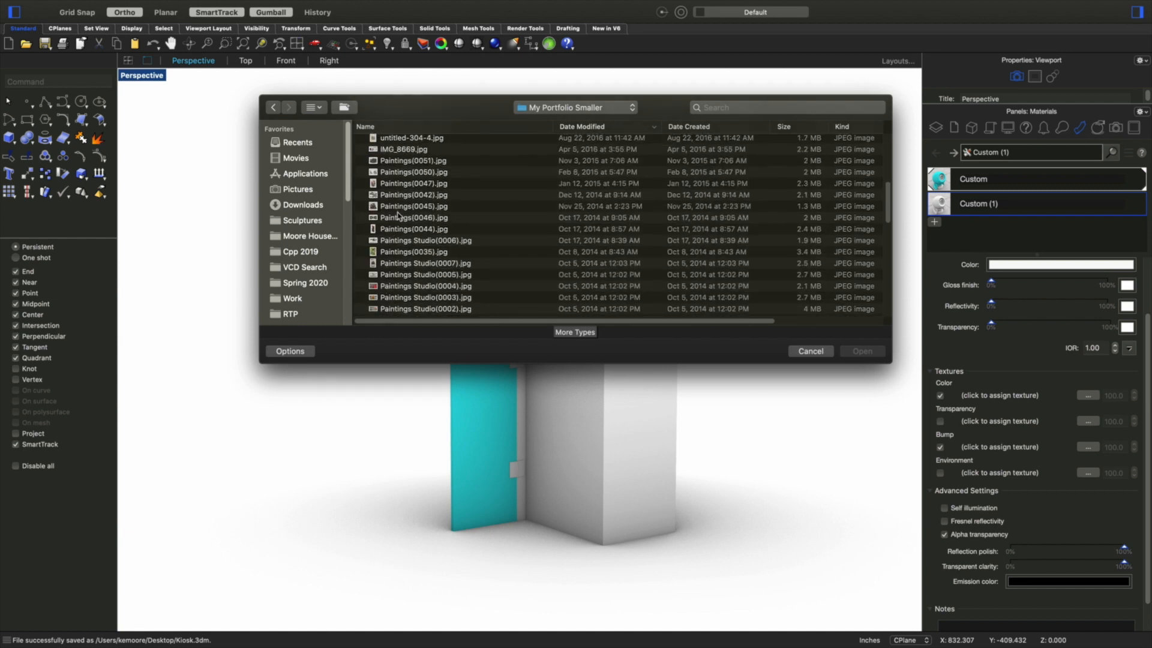
scroll(398, 215, down, 1)
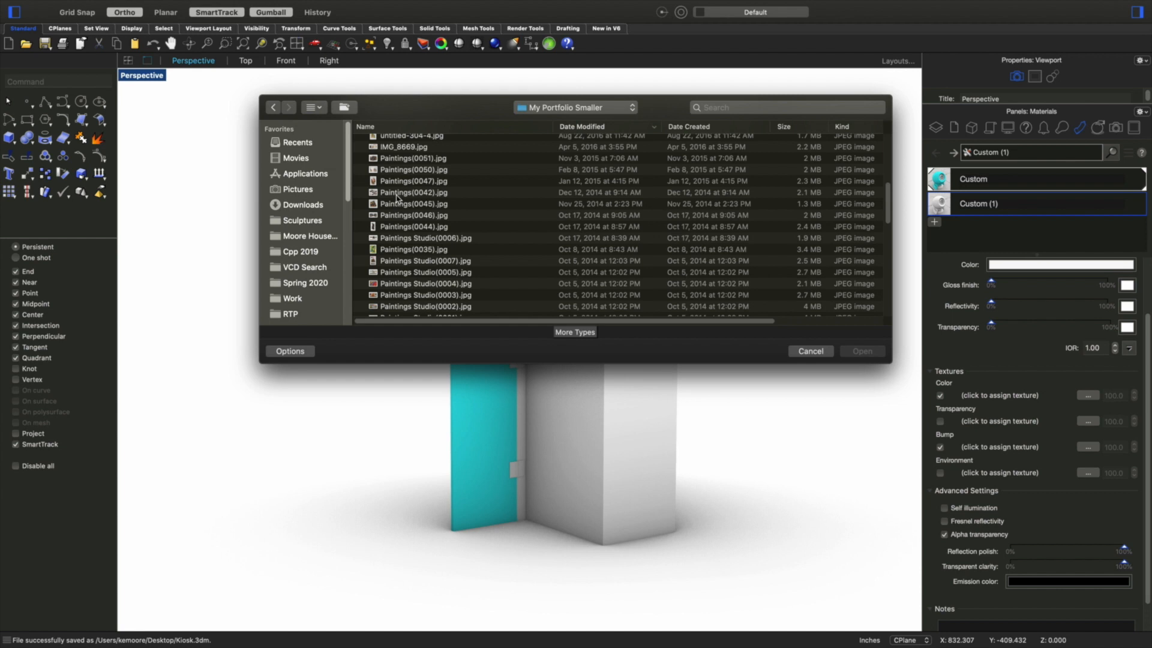
scroll(389, 213, down, 7)
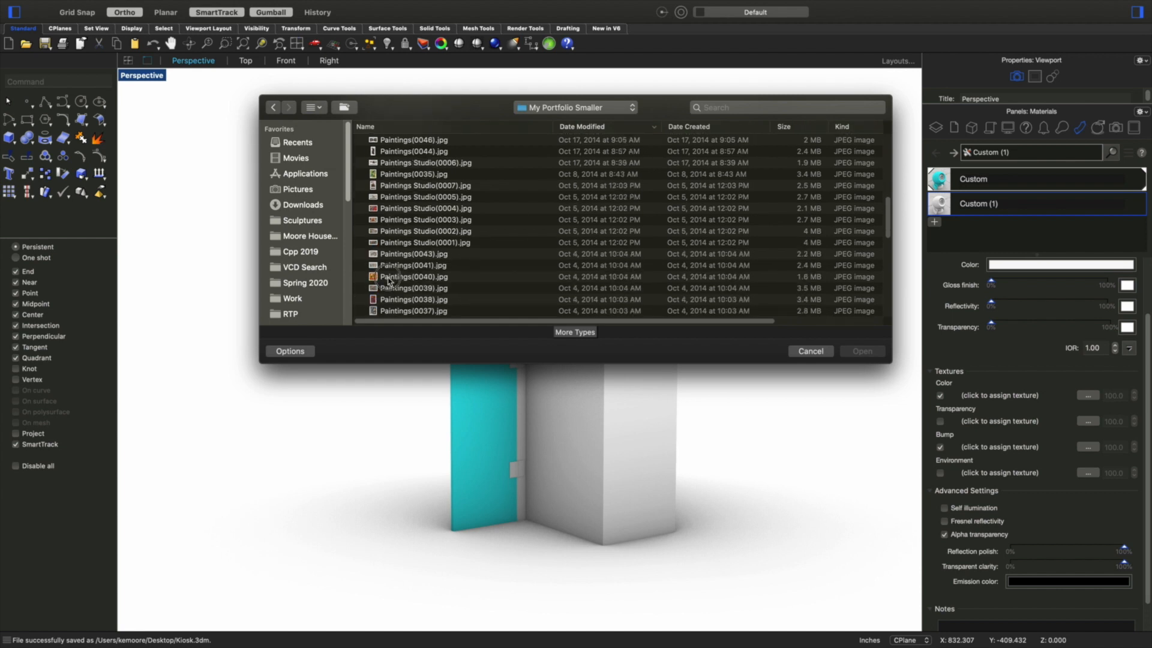
click(388, 278)
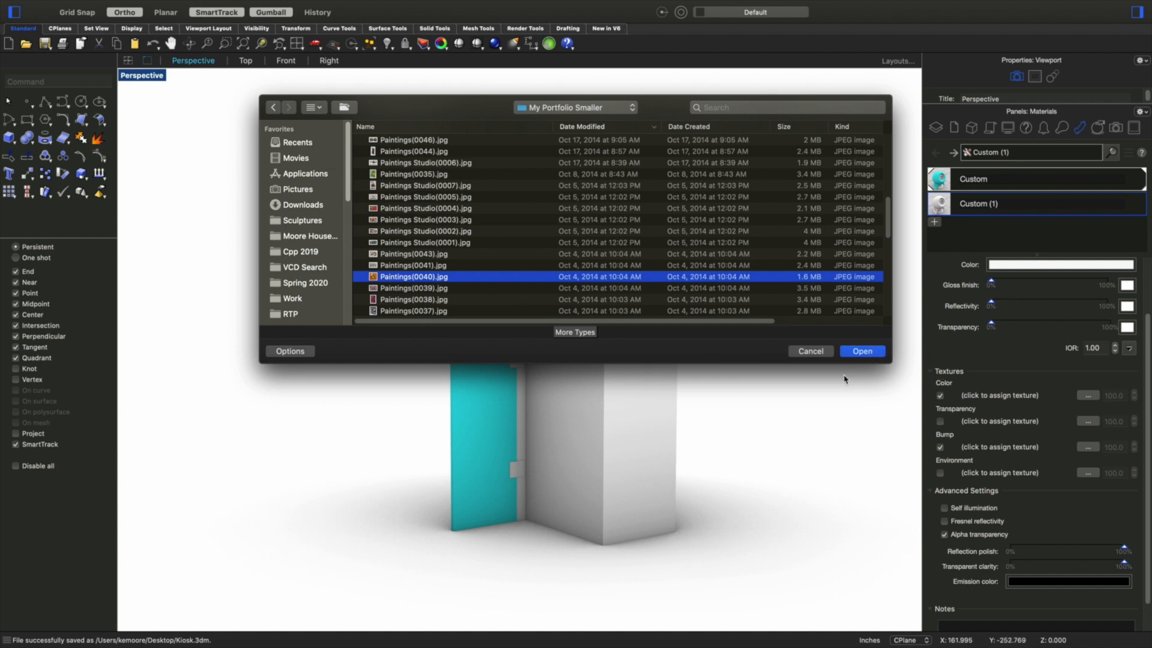
click(868, 356)
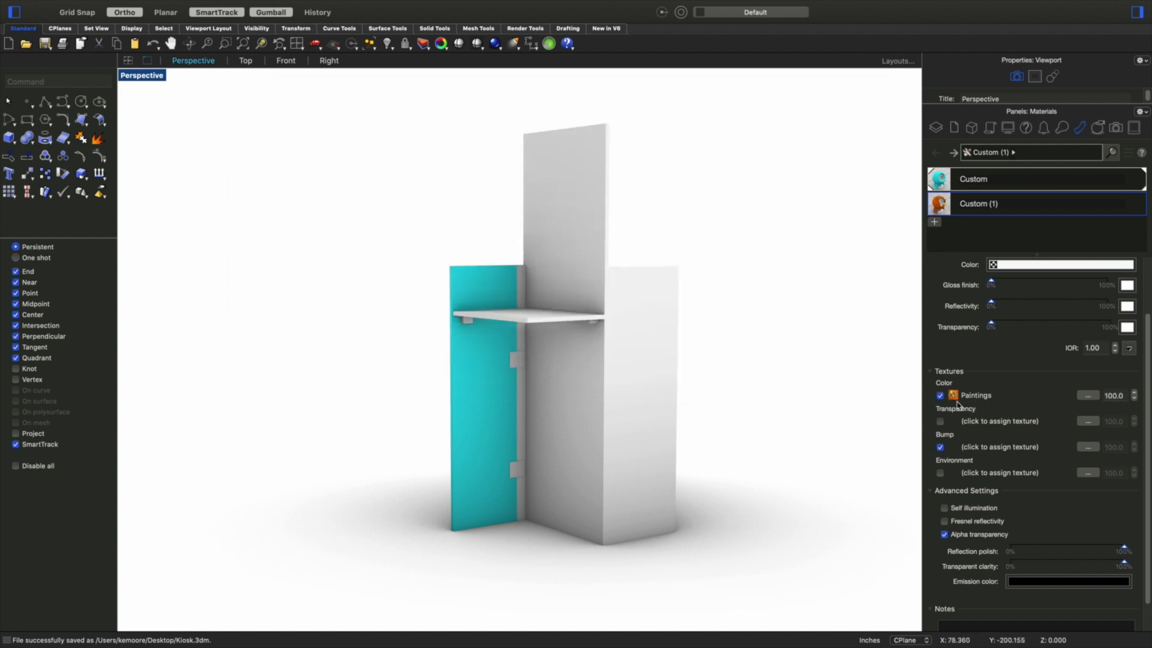
Step: Assign the same image, Paintings(0040).jpg, to the material's bump texture
click(972, 448)
scroll(437, 285, down, 3)
scroll(419, 282, down, 5)
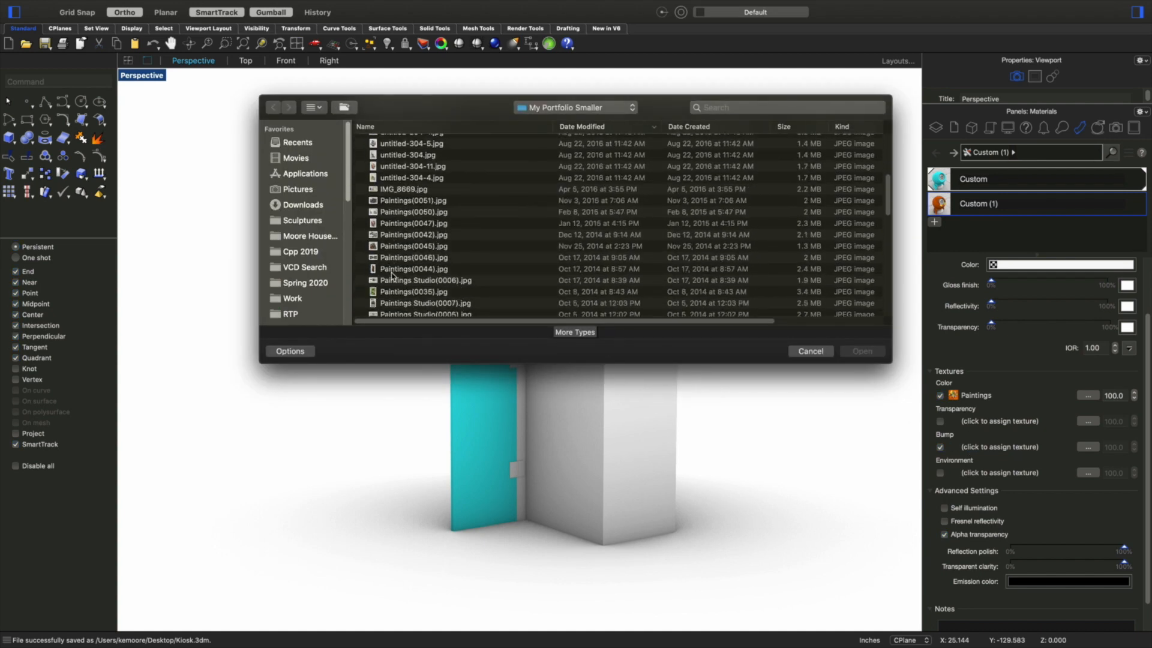
scroll(387, 293, down, 5)
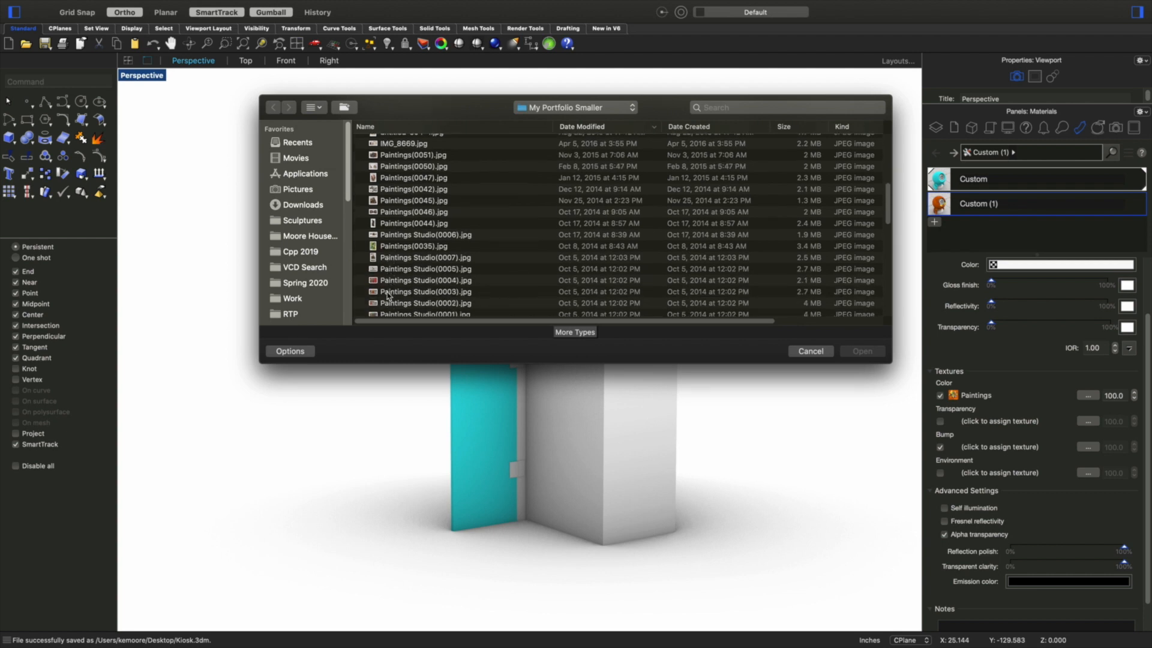
scroll(386, 294, down, 1)
click(393, 300)
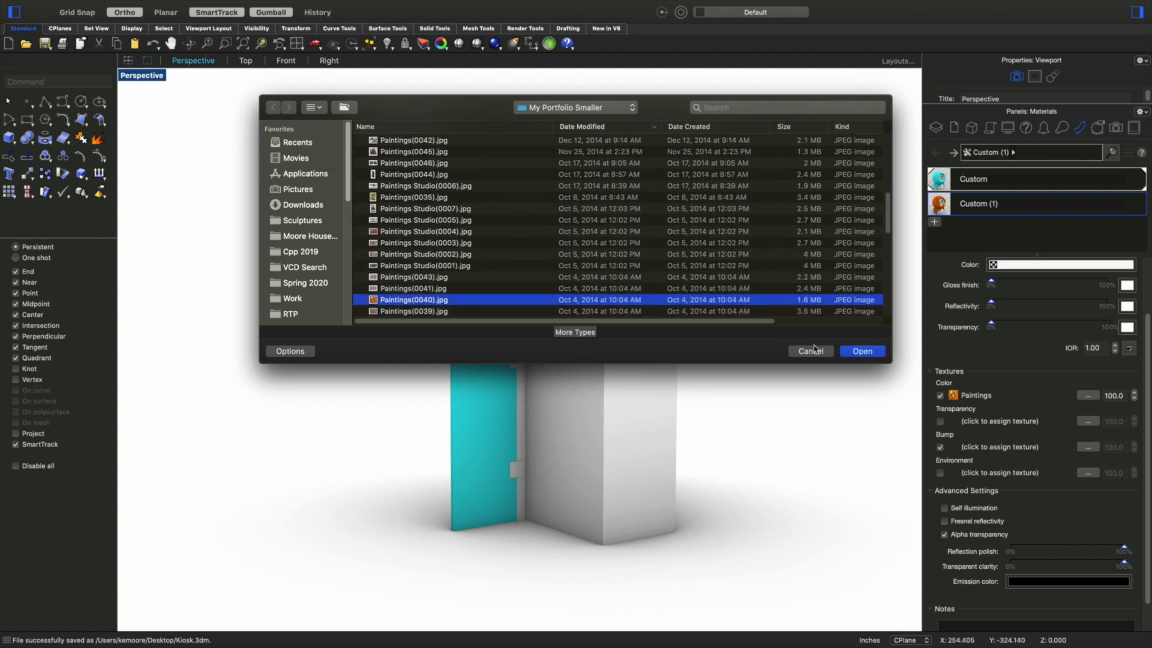
click(871, 357)
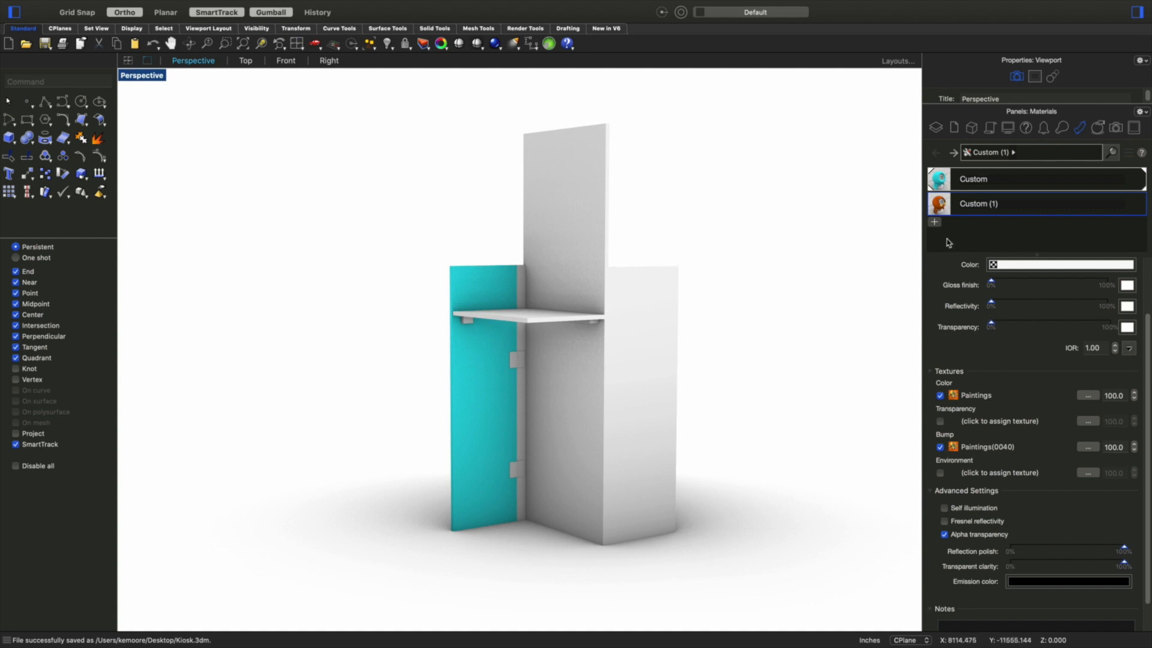
Step: Assign the Custom (1) painting material to the tall back panel of the kiosk and save the document
click(939, 207)
mouse_move(940, 207)
mouse_down()
mouse_move(949, 204)
mouse_move(569, 234)
mouse_up()
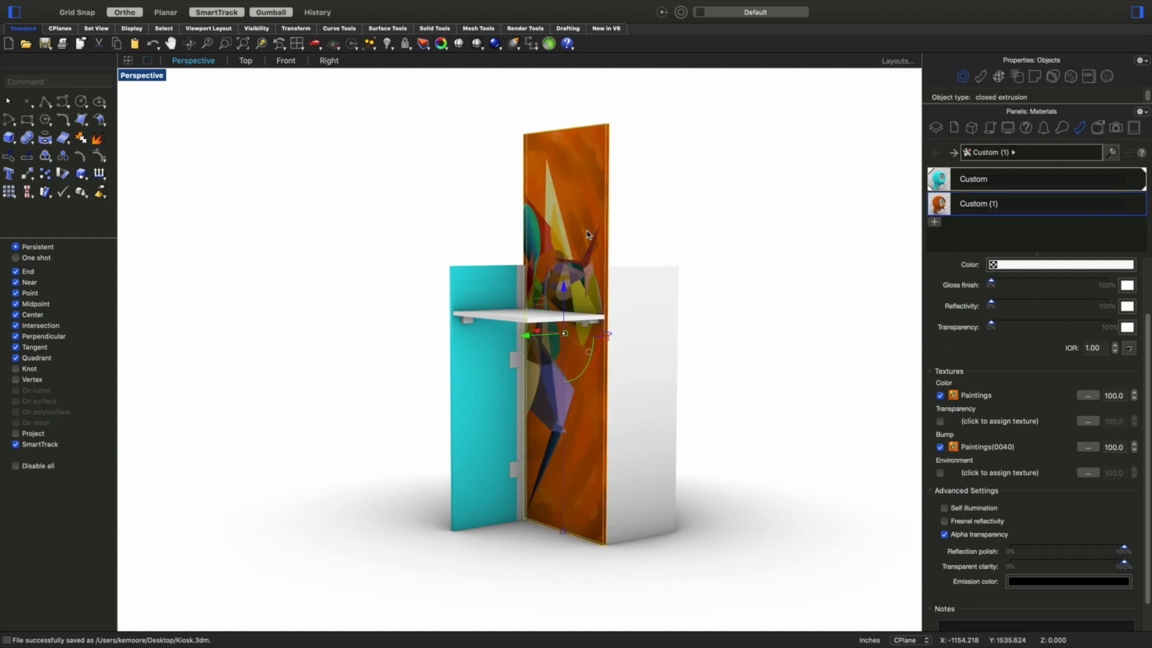
right_drag(513, 550, 554, 539)
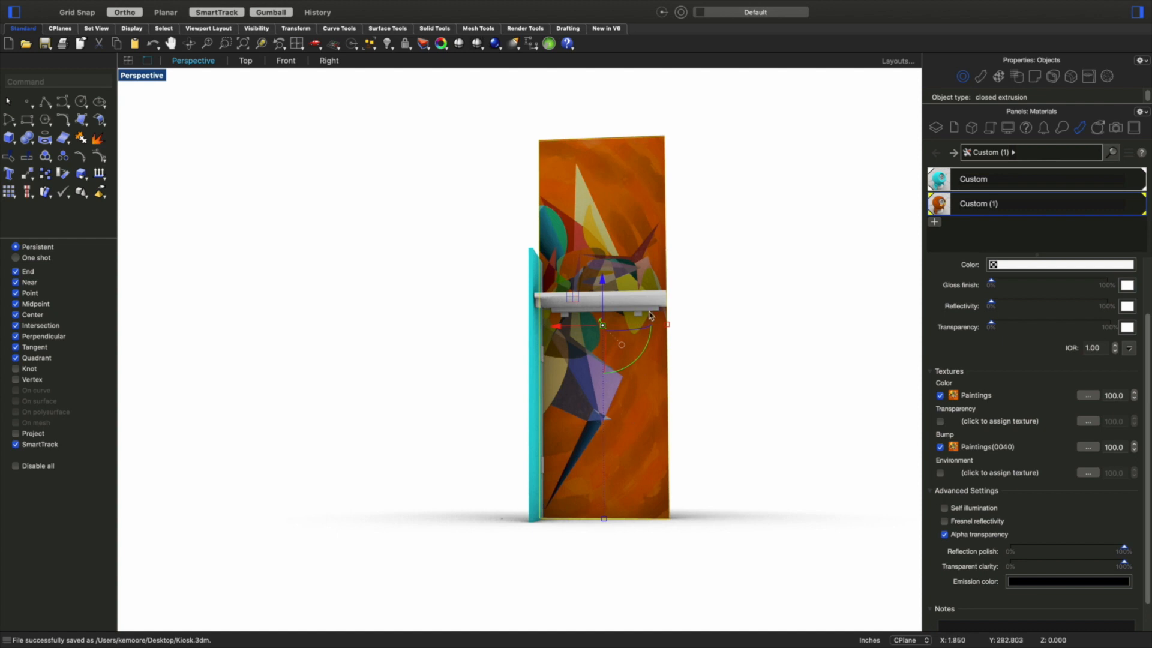
key(super+s)
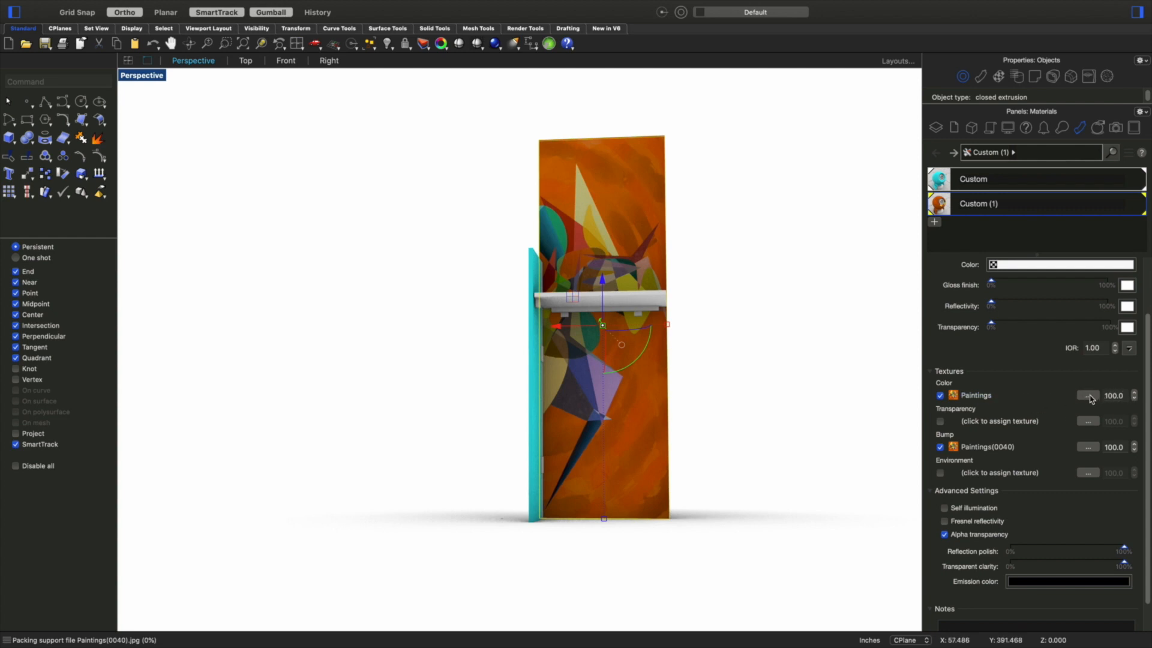
Step: Set the color texture's mapping repeat to 40 in both U and V
click(968, 396)
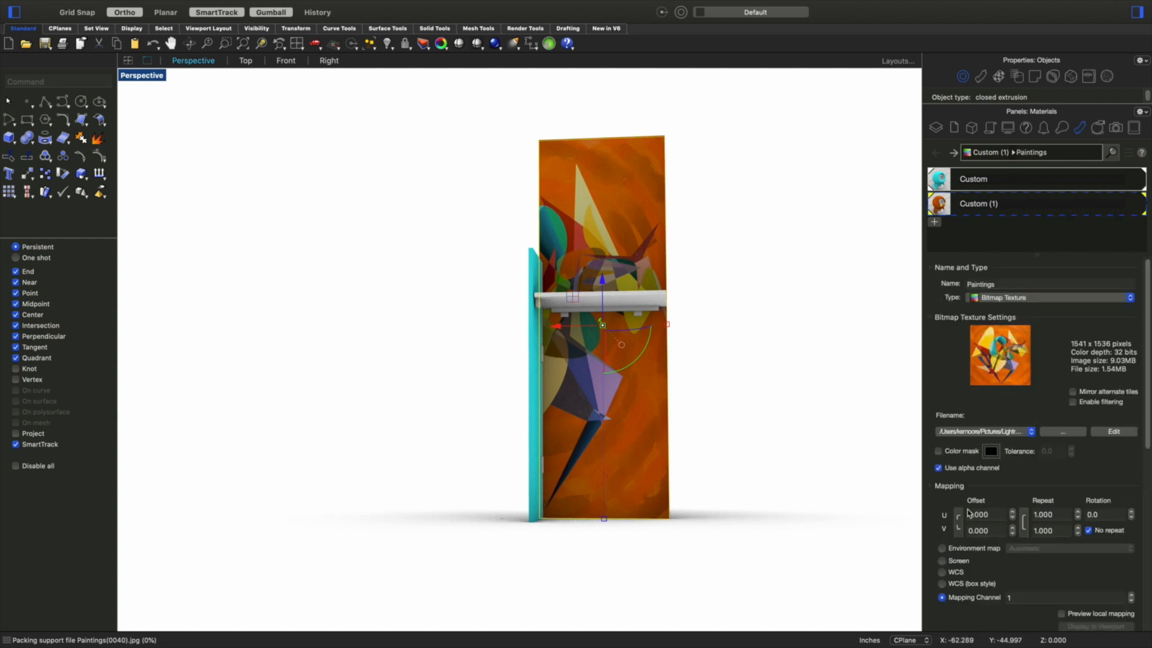
click(1038, 514)
text(40)
key(Return)
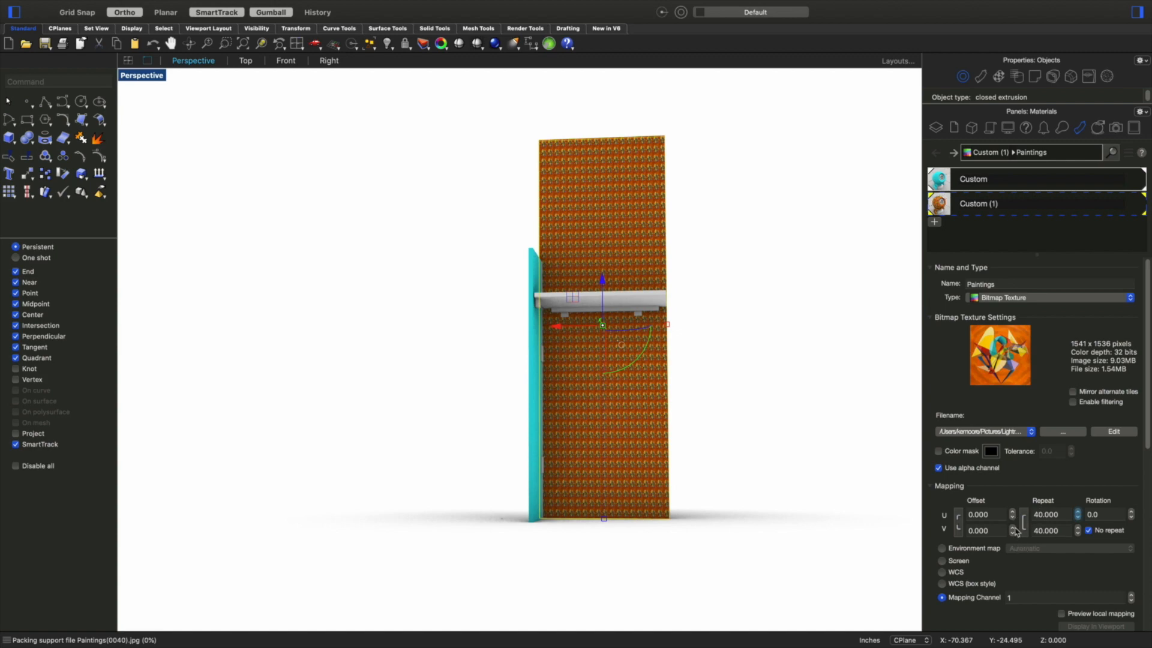
Step: Examine the tiled painting pattern up close on the back panel and look through the color texture's remaining settings
scroll(574, 162, up, 2)
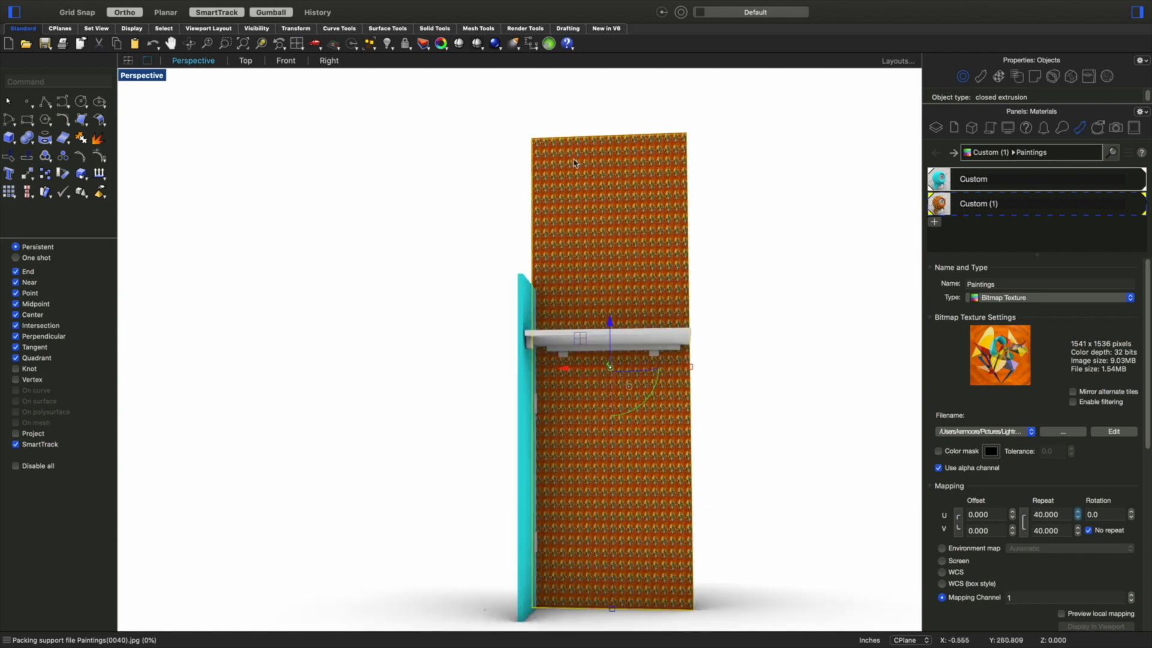
scroll(574, 163, up, 12)
scroll(599, 230, down, 7)
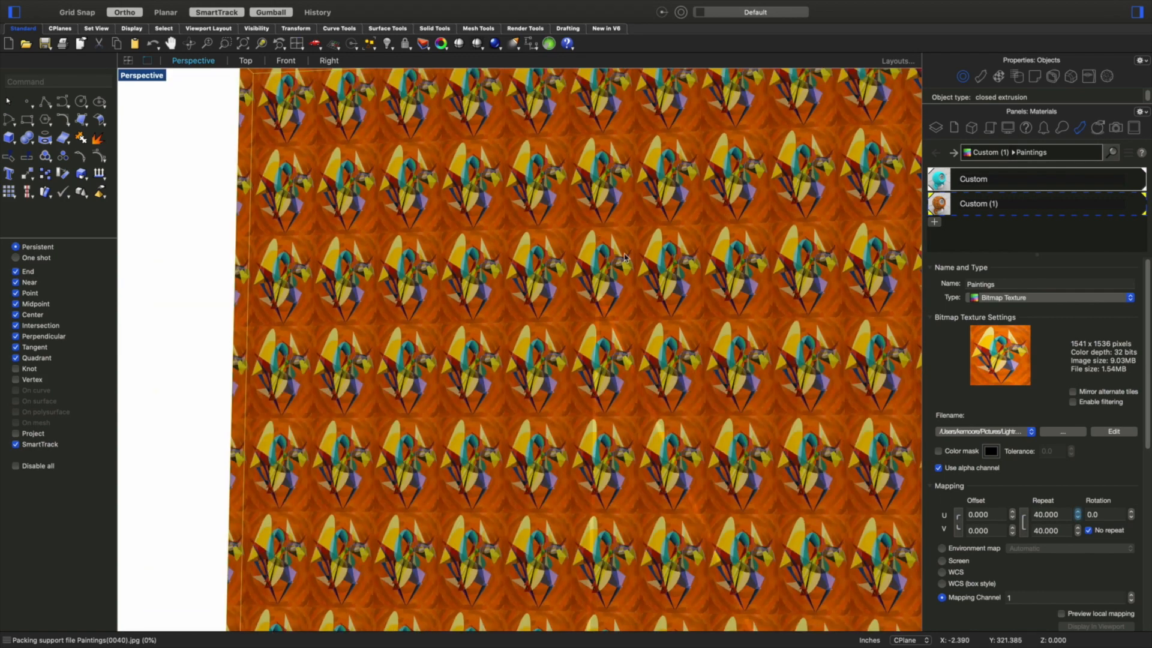
scroll(784, 555, down, 5)
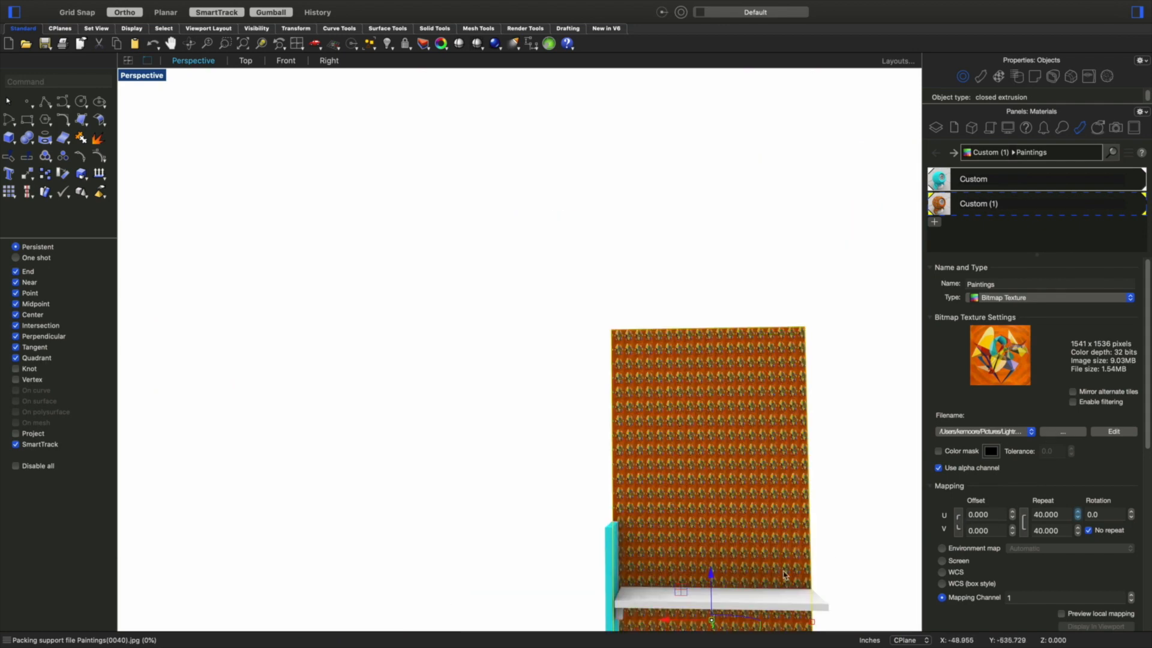
shift+right_drag(784, 555, 646, 238)
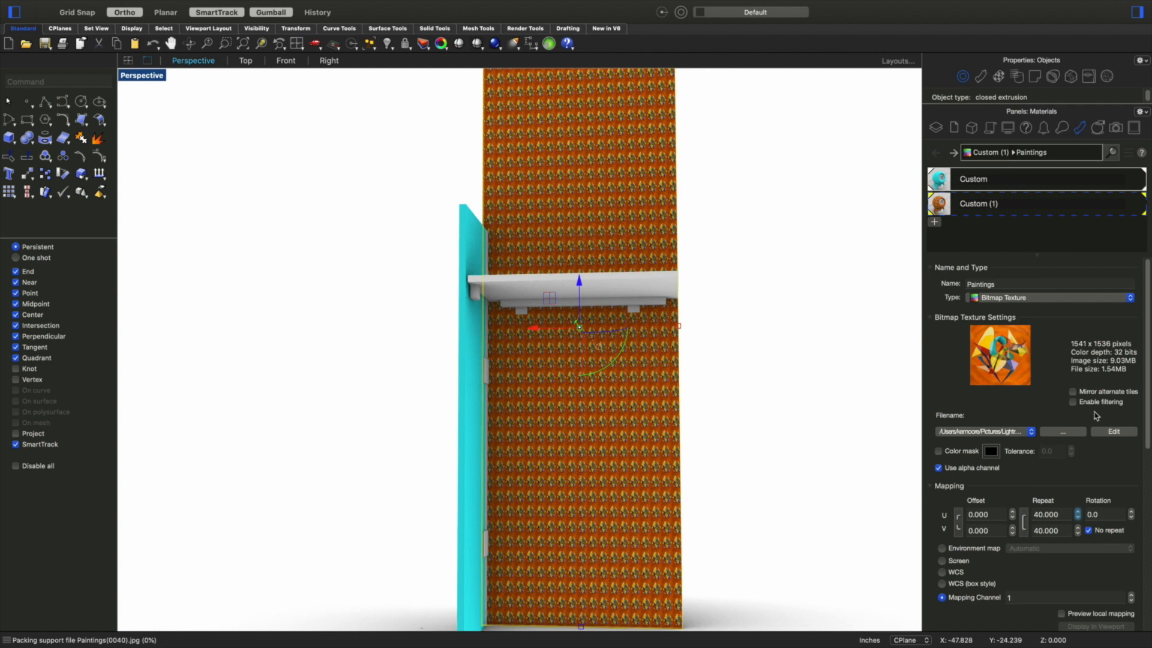
scroll(1071, 603, down, 5)
scroll(1059, 594, up, 5)
scroll(1044, 449, down, 5)
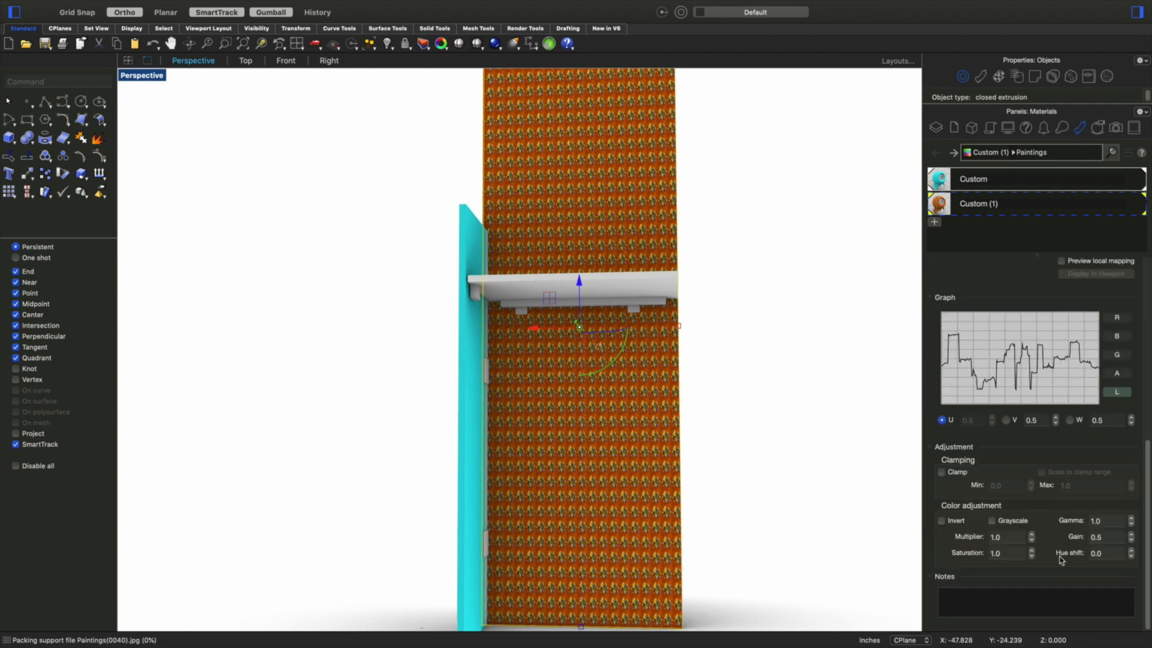
scroll(1102, 567, up, 5)
Step: Set the bump texture's mapping repeat to 40 in both U and V, and return to the Custom (1) material settings
click(993, 205)
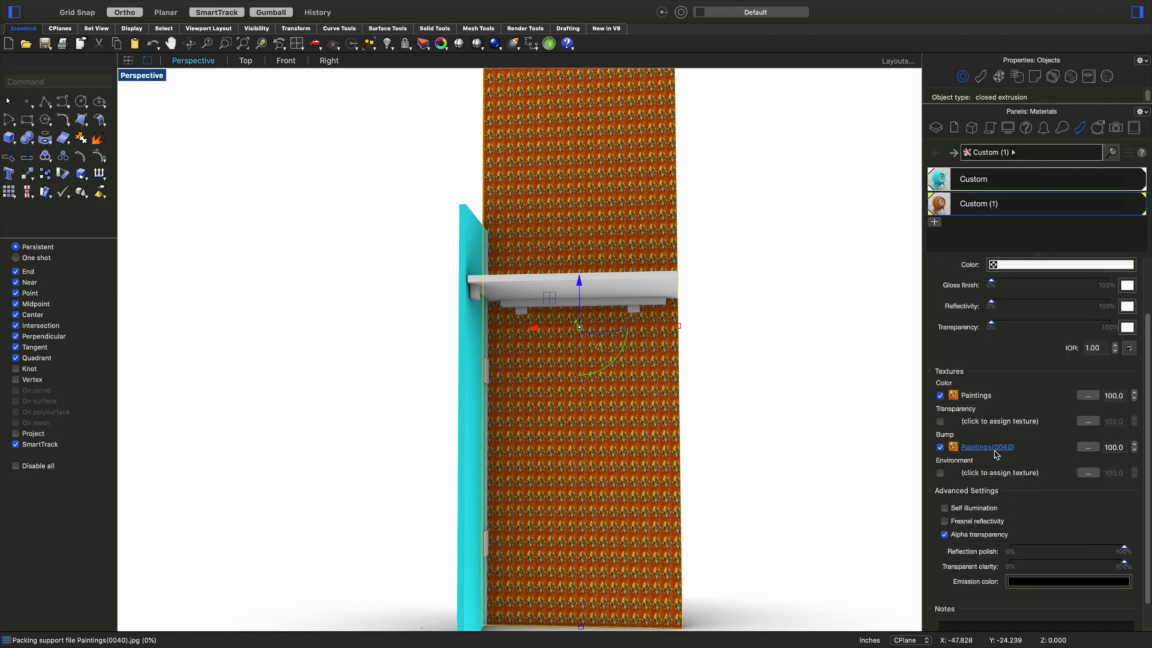
click(991, 447)
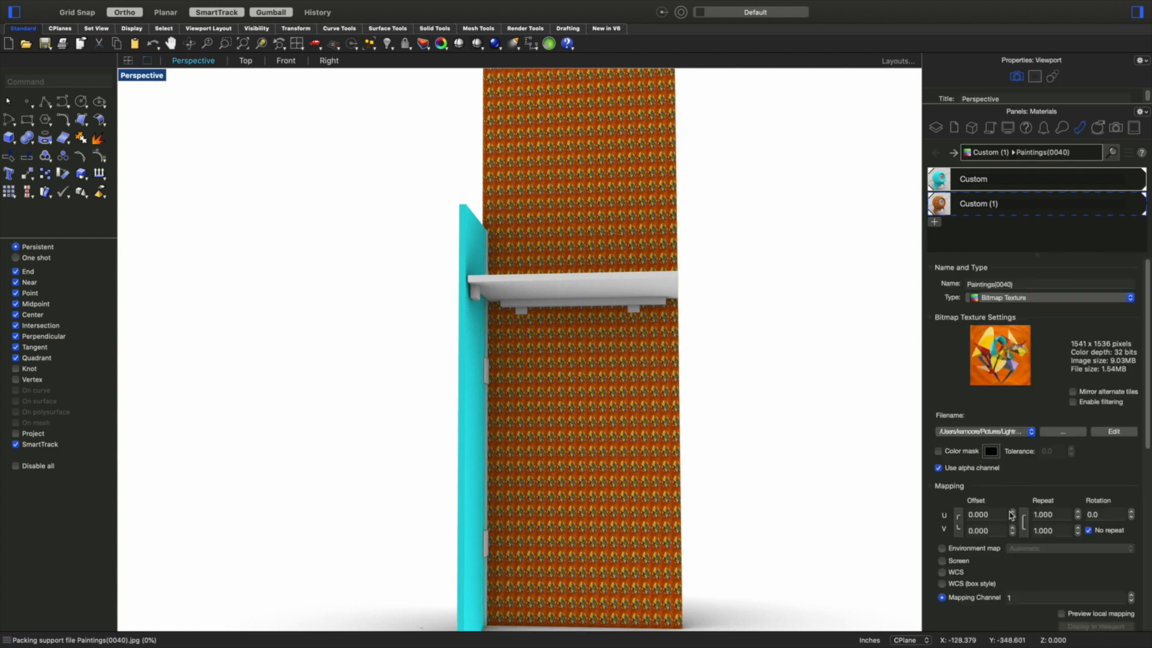
click(1037, 514)
text(40)
key(Return)
scroll(1042, 503, down, 5)
scroll(1042, 556, down, 8)
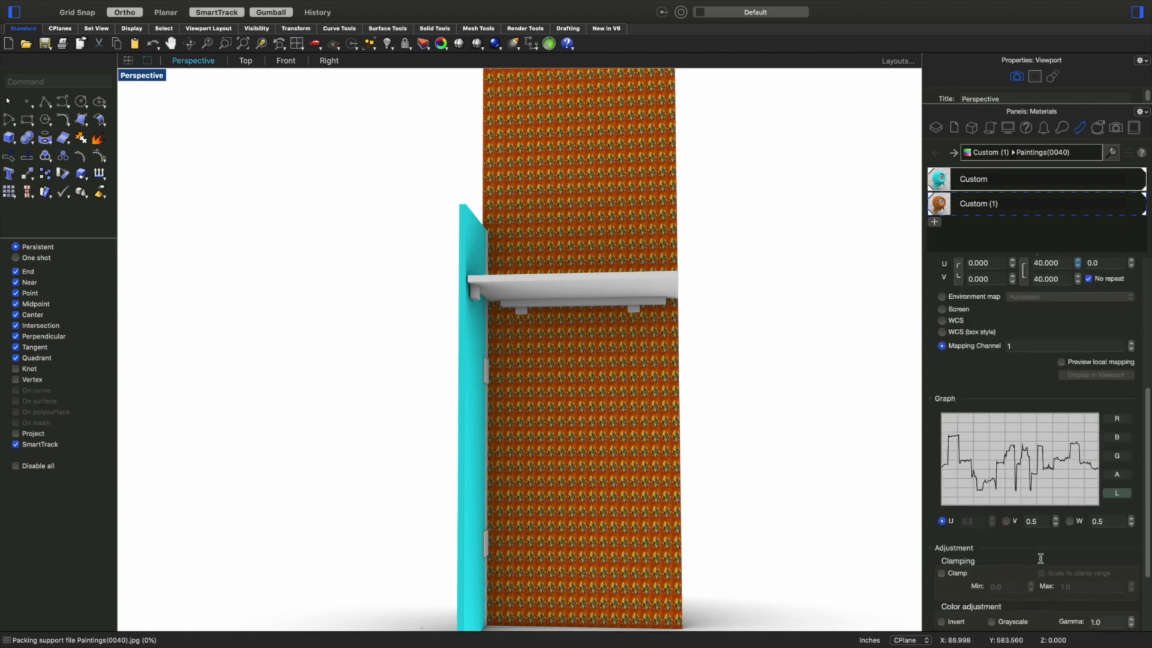
scroll(1024, 569, up, 13)
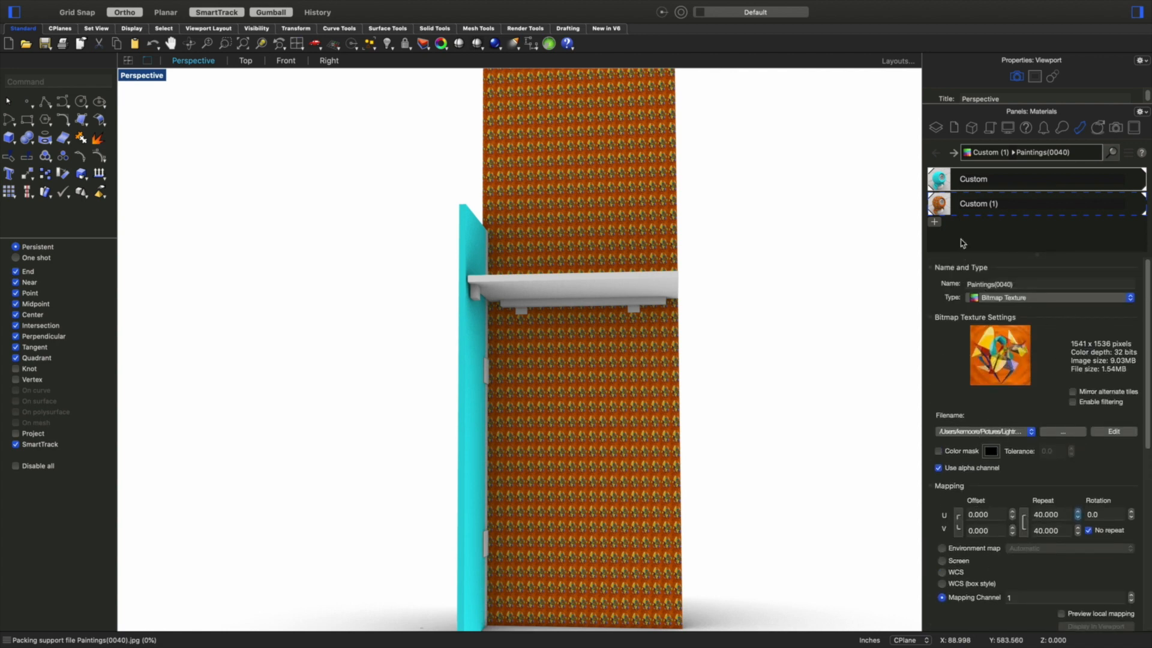
click(947, 203)
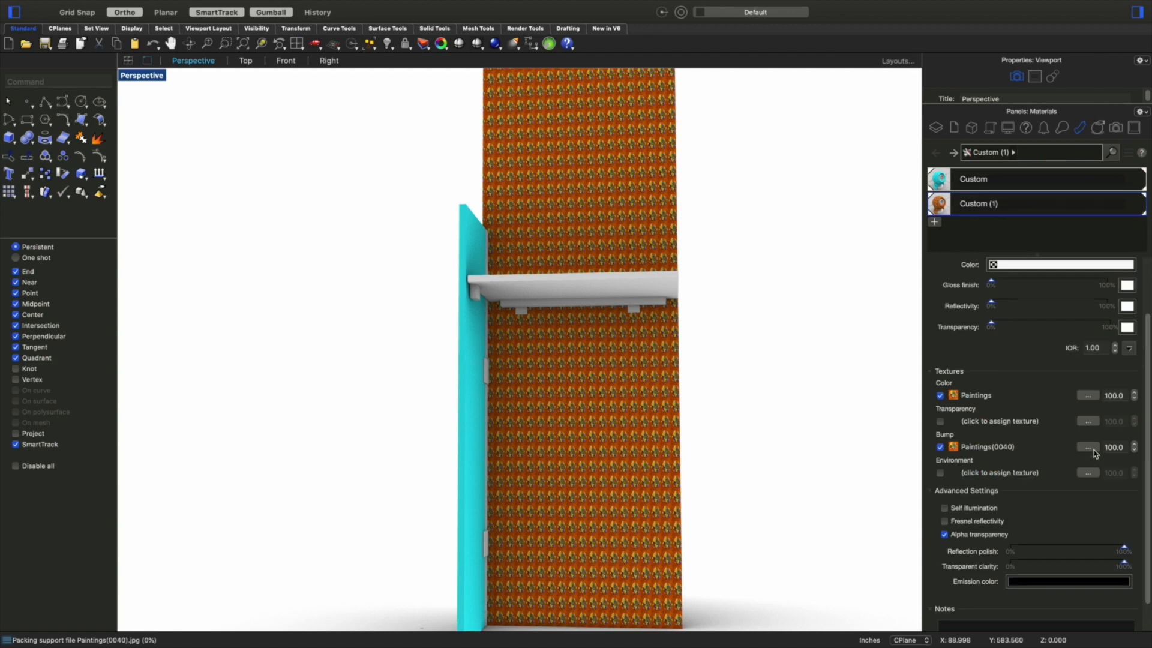
Step: Examine the painting's bump effect up close on the tall back panel, including its edges and top corner
click(1132, 447)
right_drag(662, 391, 644, 411)
scroll(561, 138, up, 5)
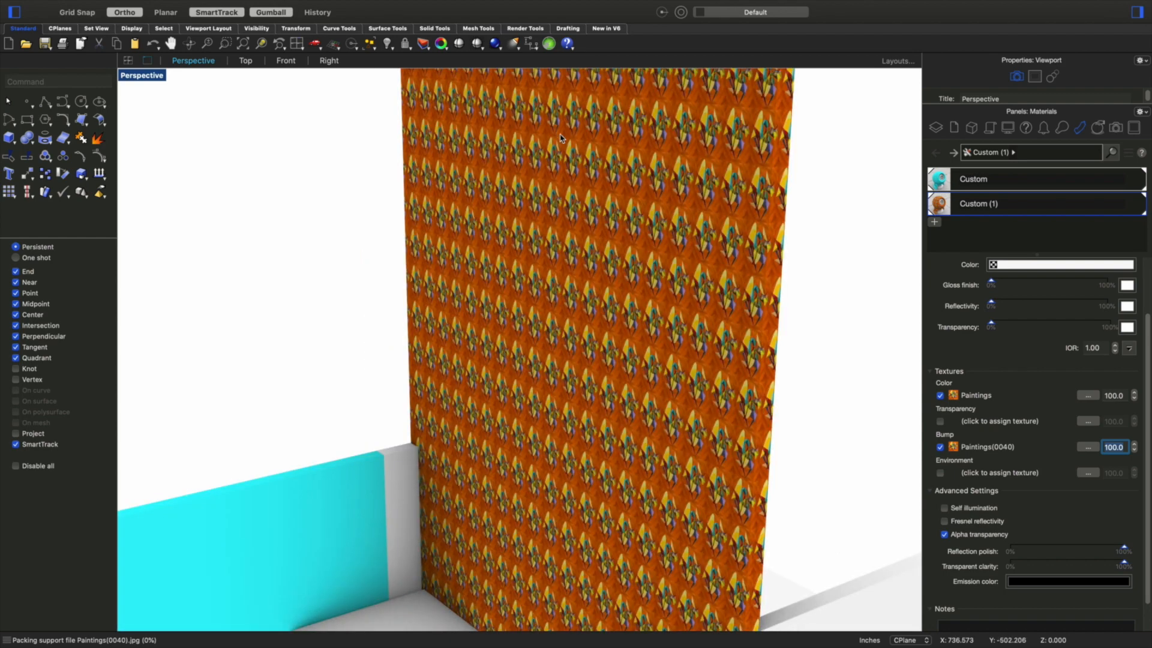
scroll(564, 143, up, 3)
scroll(549, 165, down, 2)
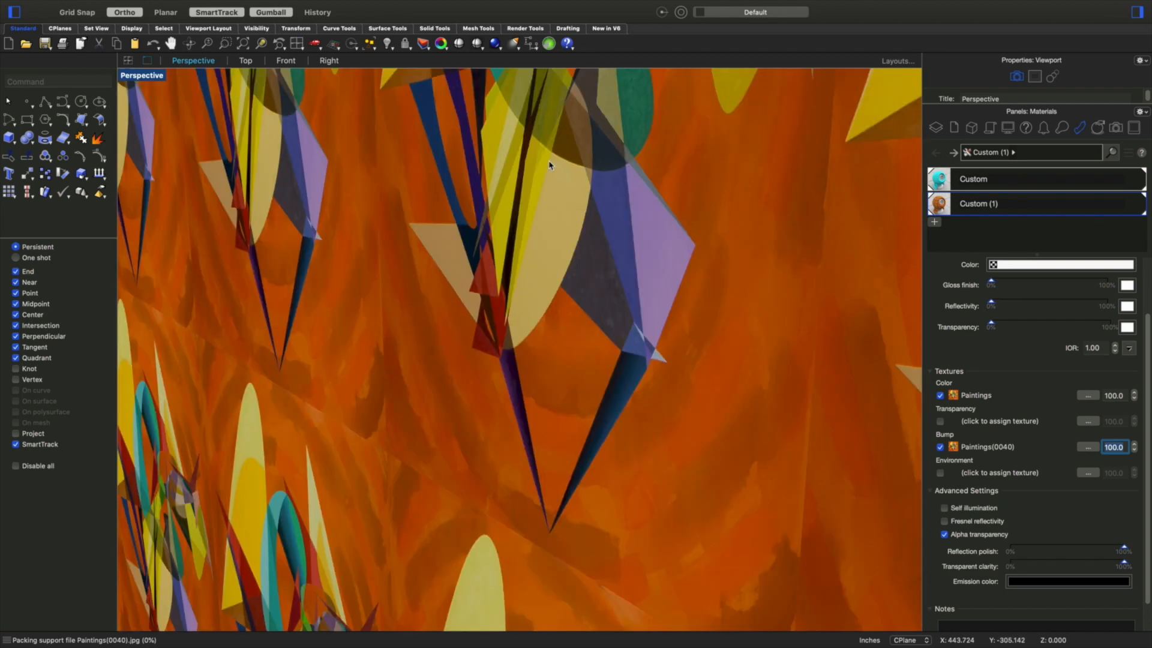
scroll(549, 165, down, 3)
scroll(549, 165, up, 4)
scroll(549, 167, down, 2)
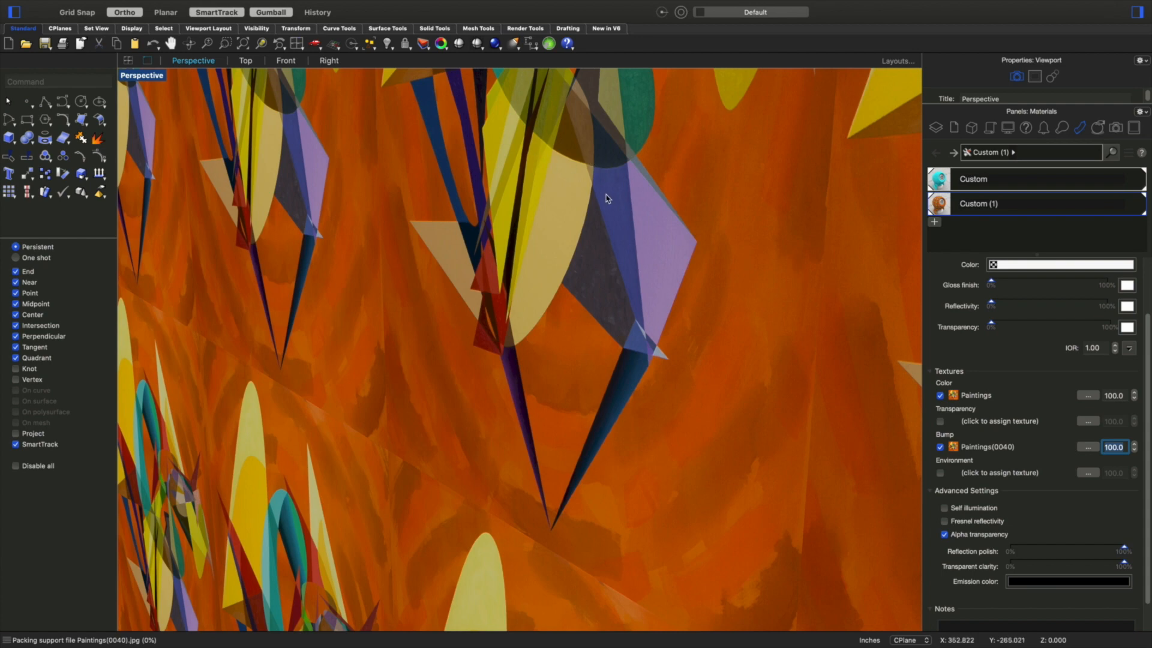
scroll(607, 198, down, 5)
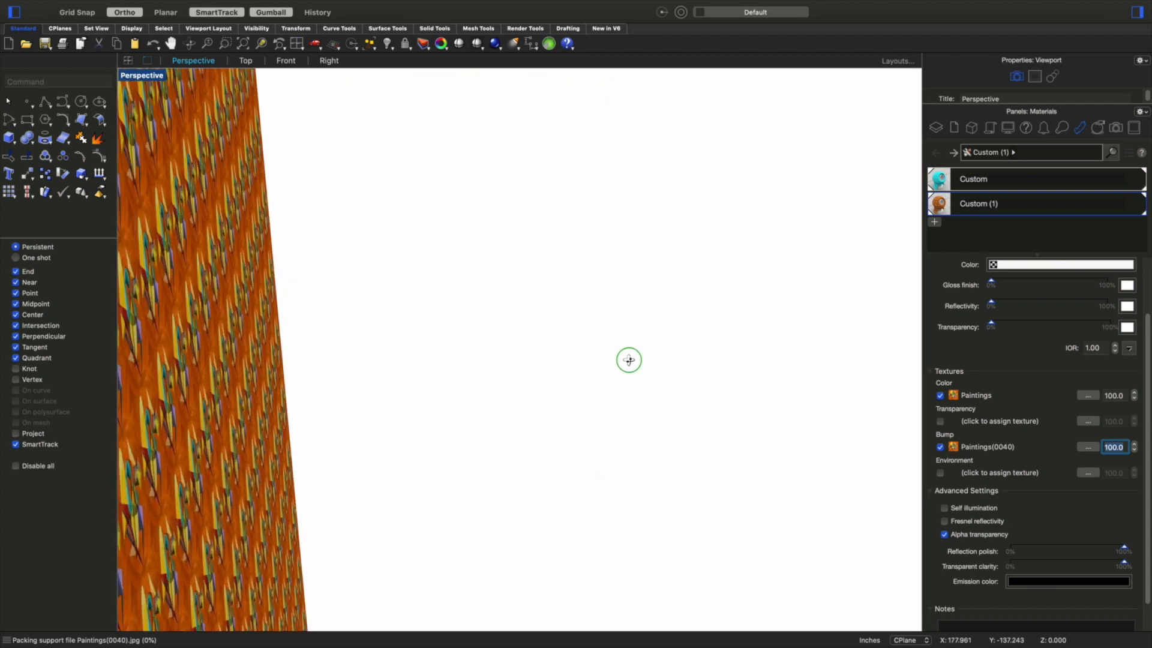
scroll(546, 360, down, 3)
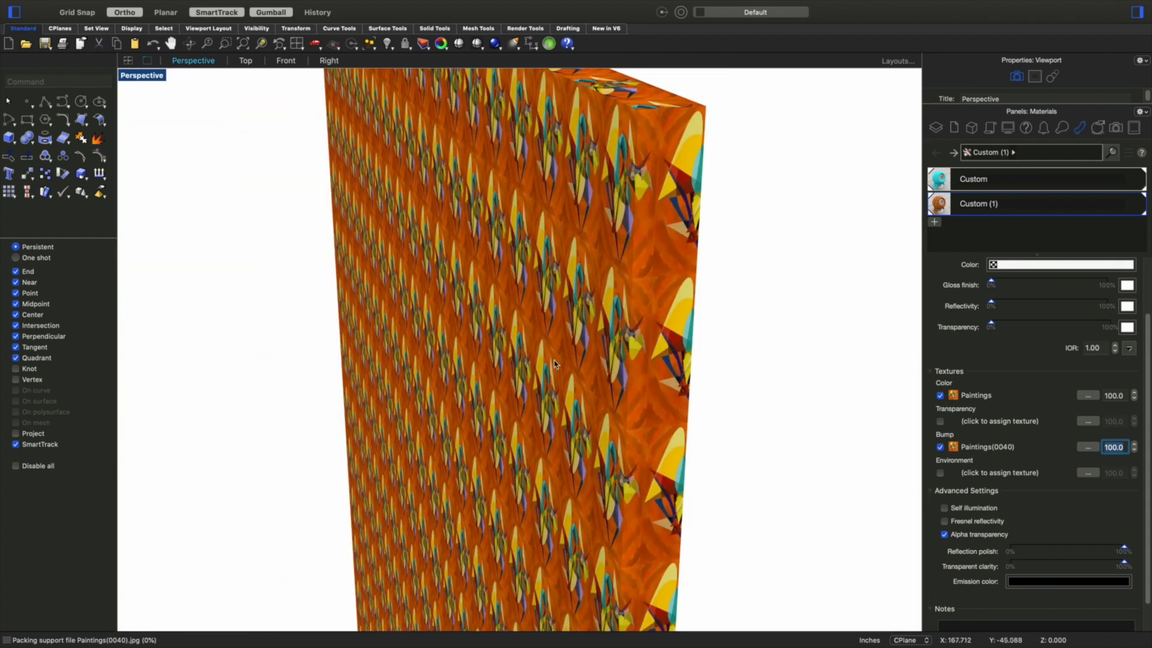
scroll(540, 411, down, 5)
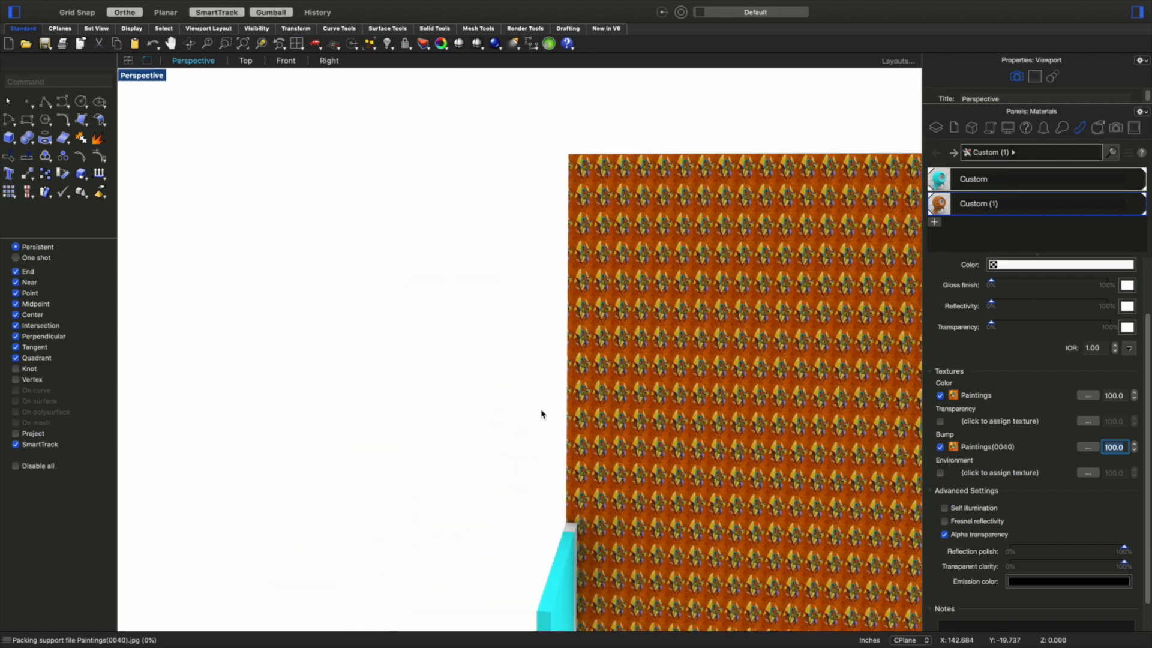
right_drag(771, 498, 592, 386)
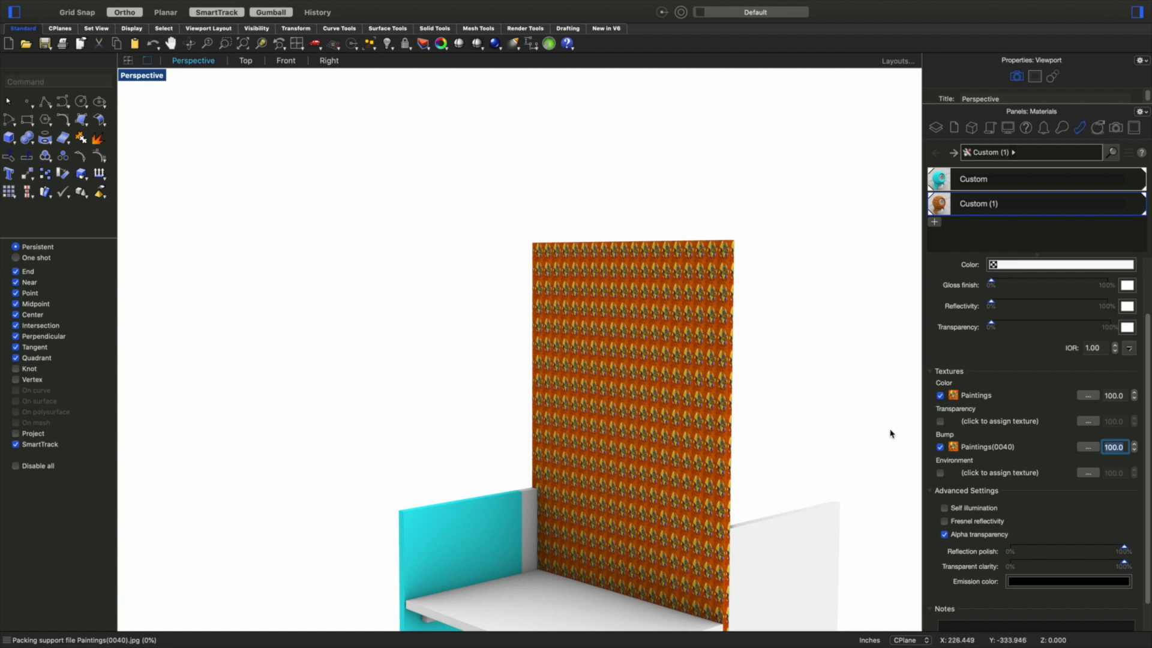
Step: Delete the Custom (1) painting material from the document
click(963, 204)
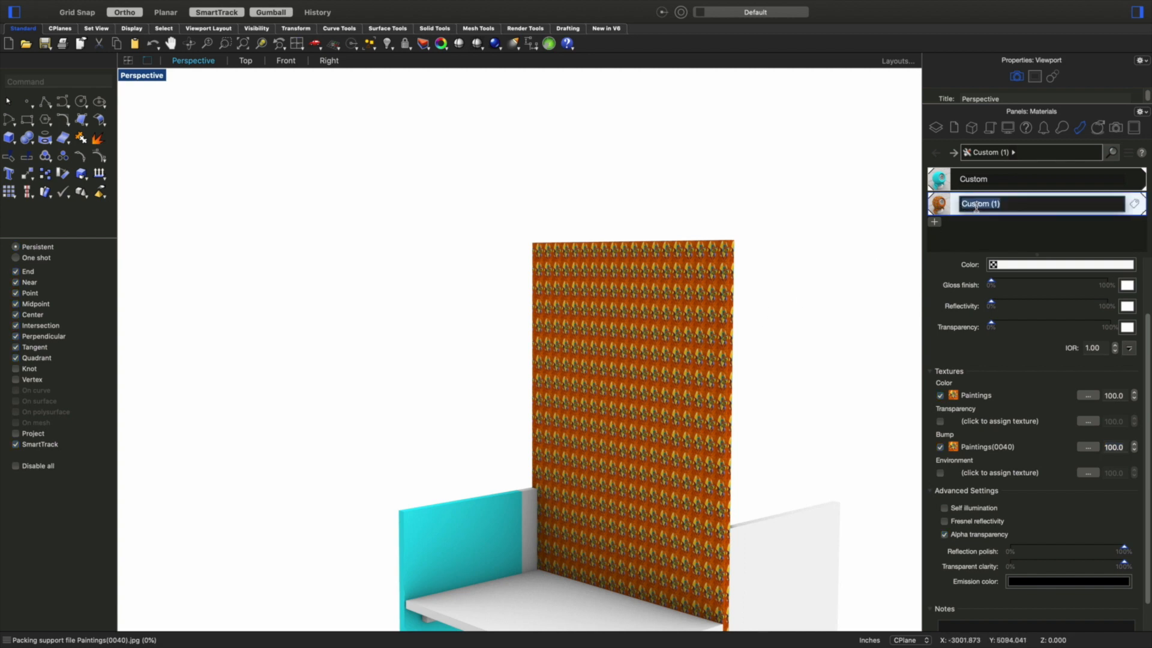
right_click(955, 208)
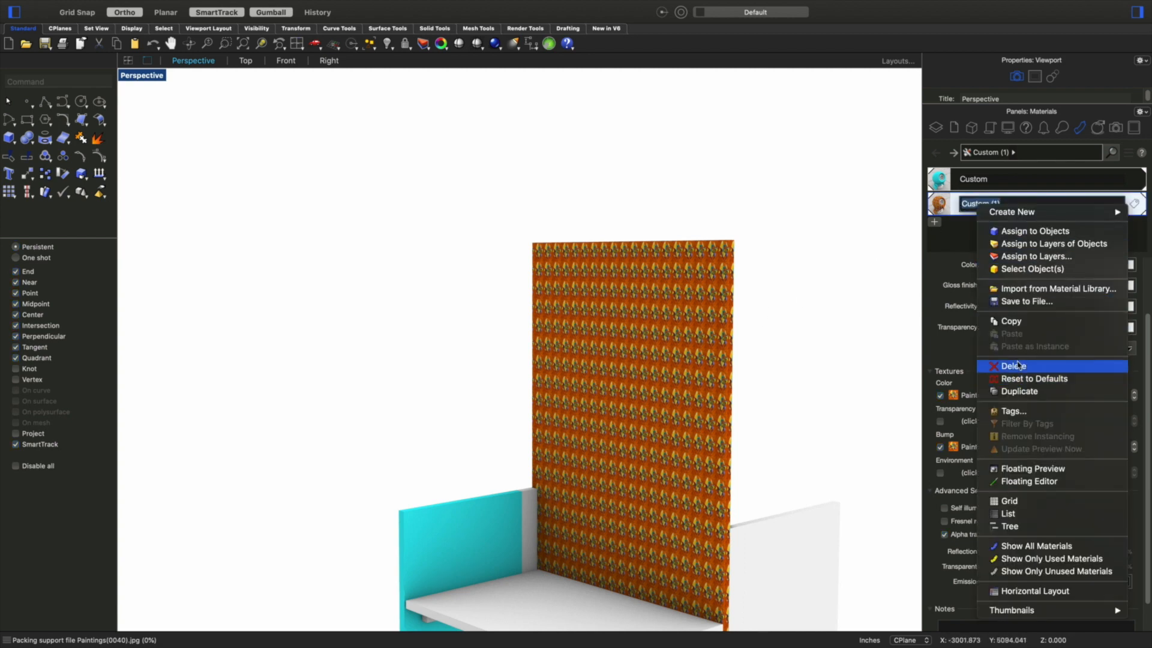
click(996, 320)
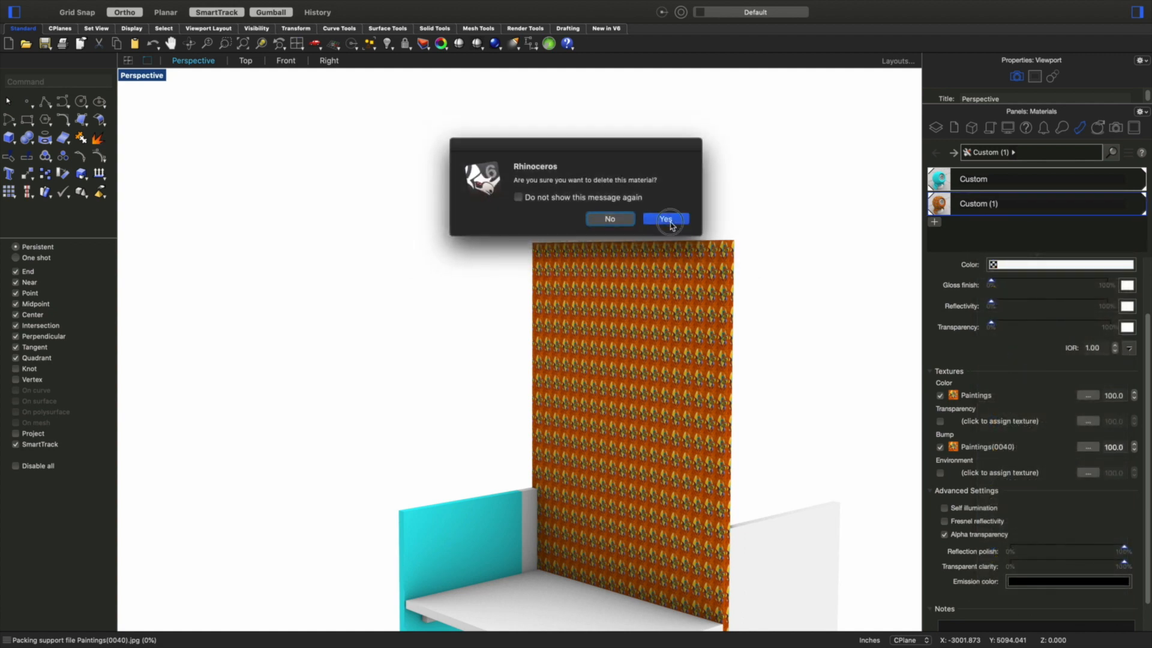
click(667, 220)
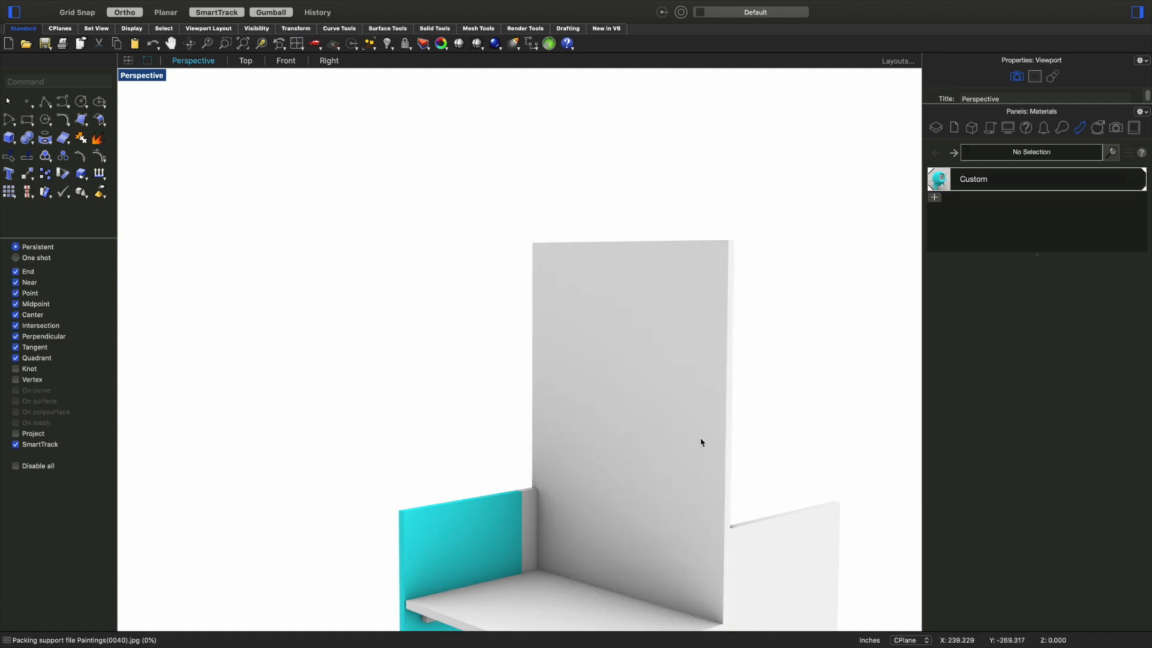
Step: Explode the kiosk's tall back panel into separate surfaces
scroll(604, 382, down, 5)
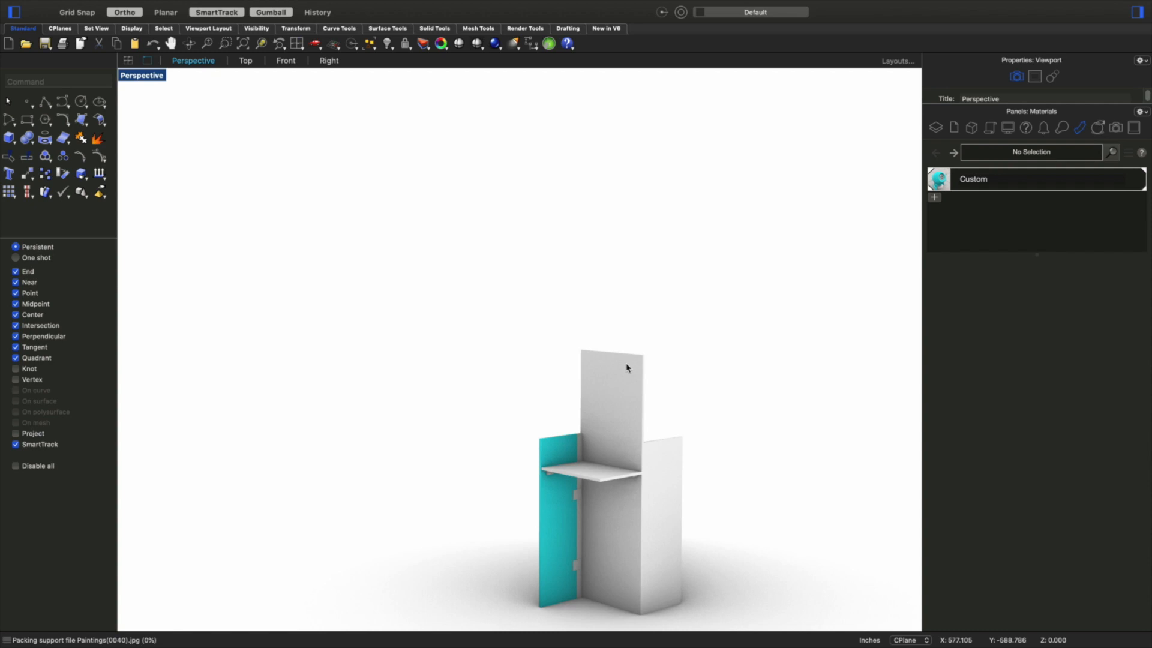
click(614, 407)
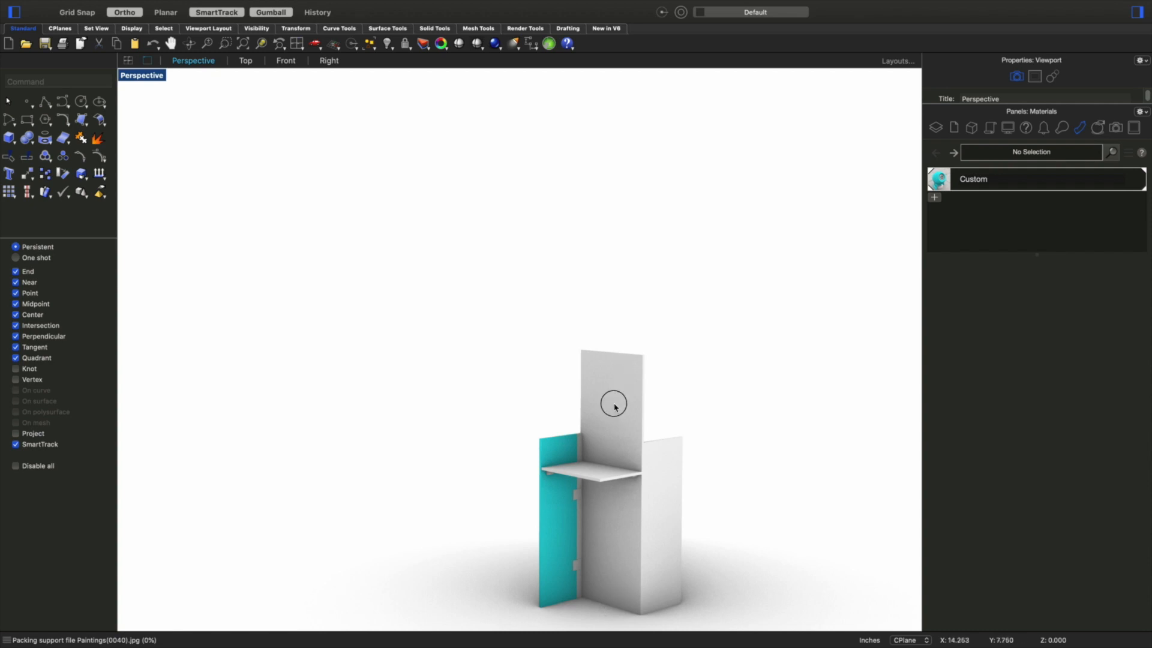
click(99, 144)
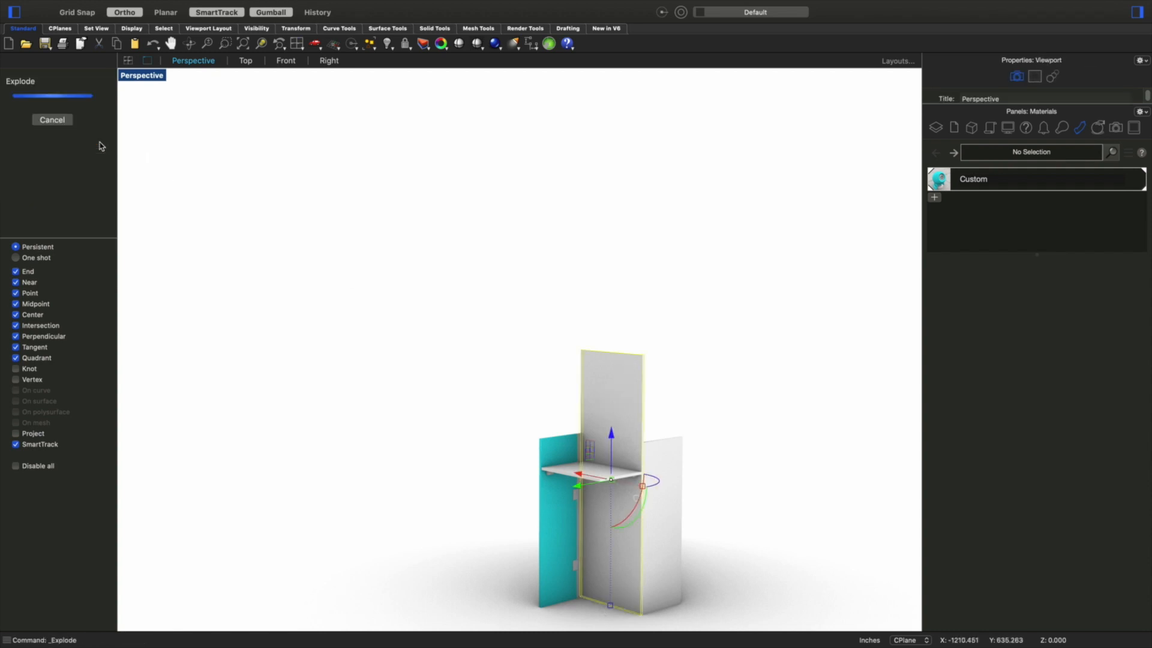
click(504, 354)
click(616, 403)
click(542, 368)
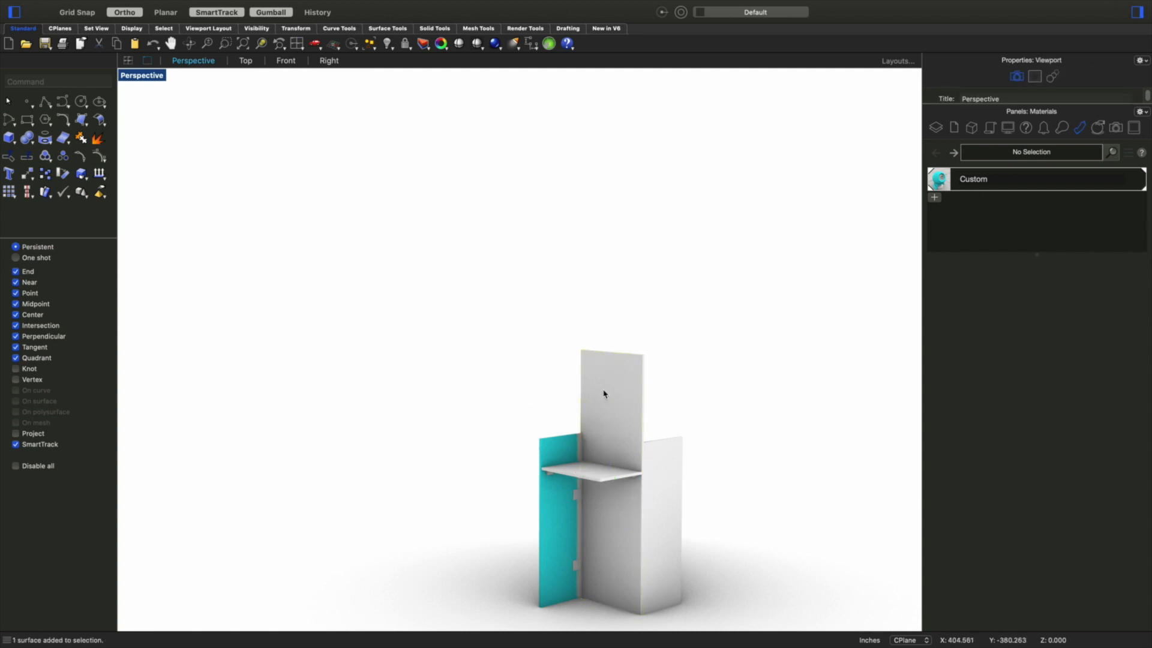
Step: Select all the exploded panel's surfaces together, and select its front face on its own to check whether it is separate
drag(666, 321, 548, 384)
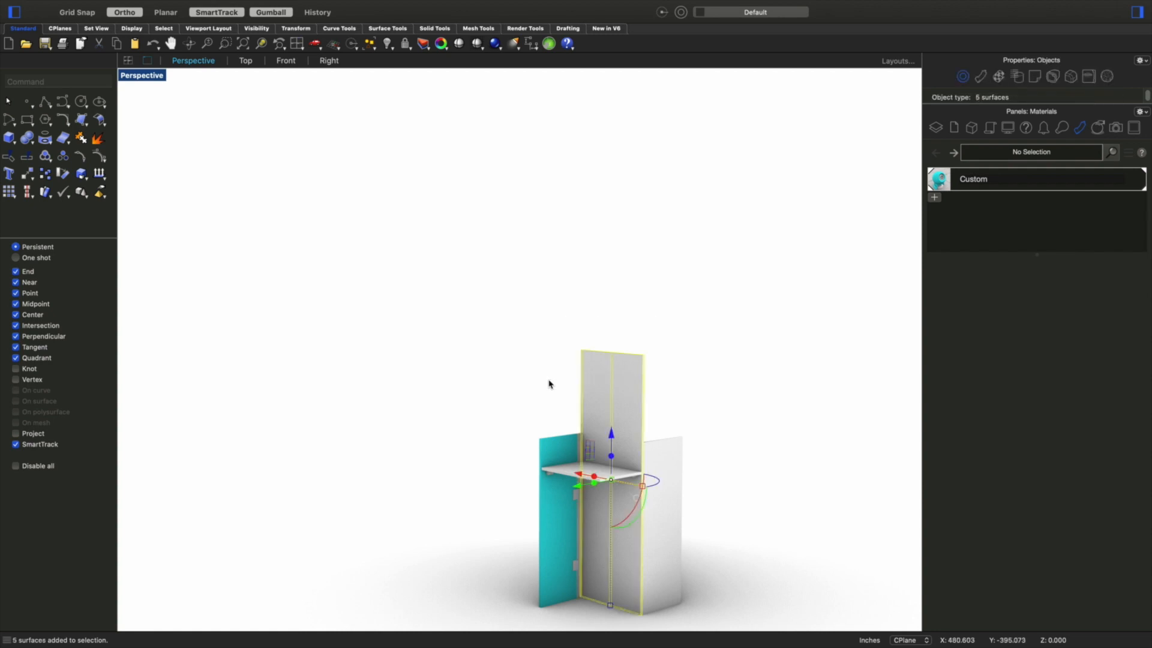
text(g)
key(Return)
click(616, 380)
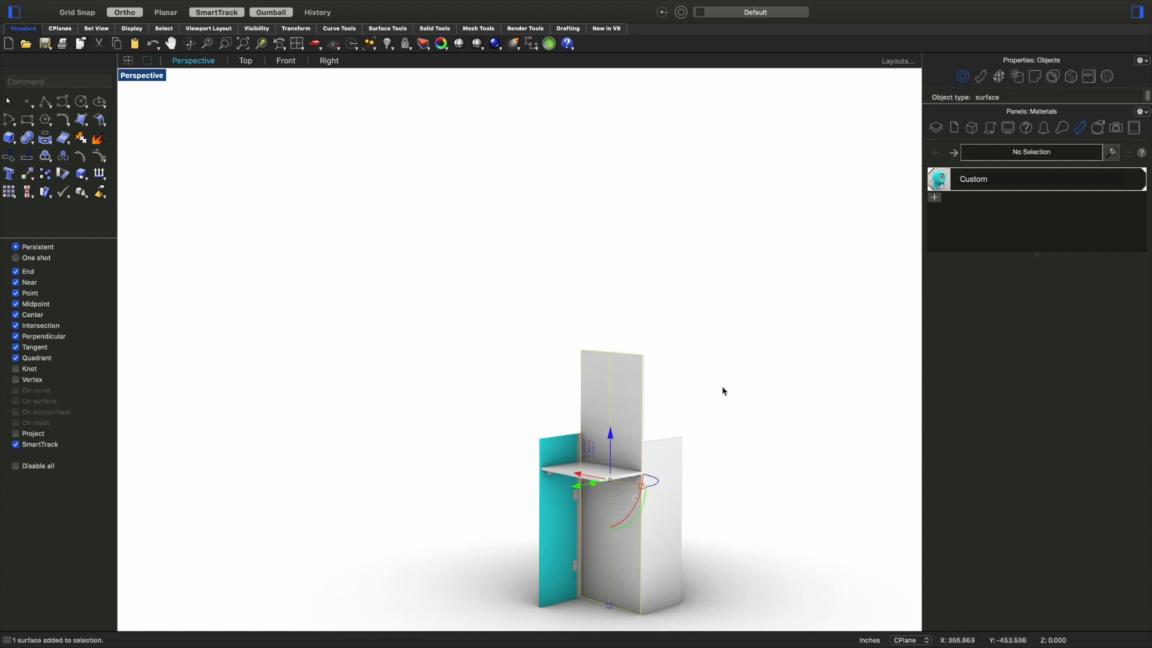
click(706, 393)
click(599, 393)
click(702, 347)
Step: Create a second Custom material and enable its color and bump textures
click(934, 197)
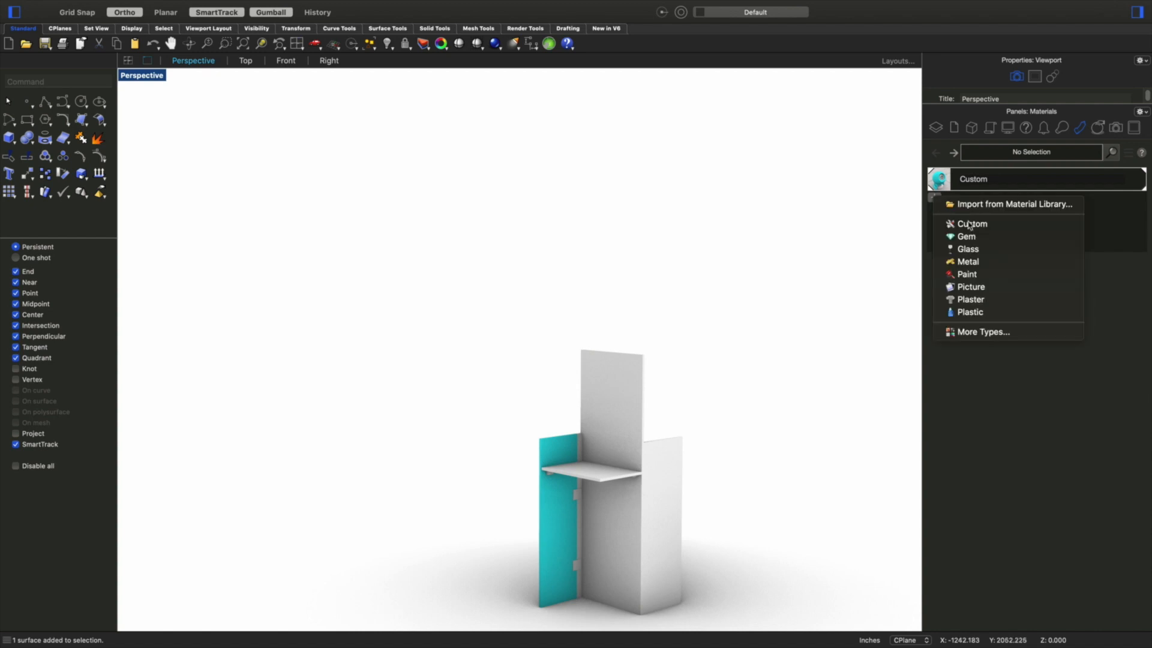
click(975, 224)
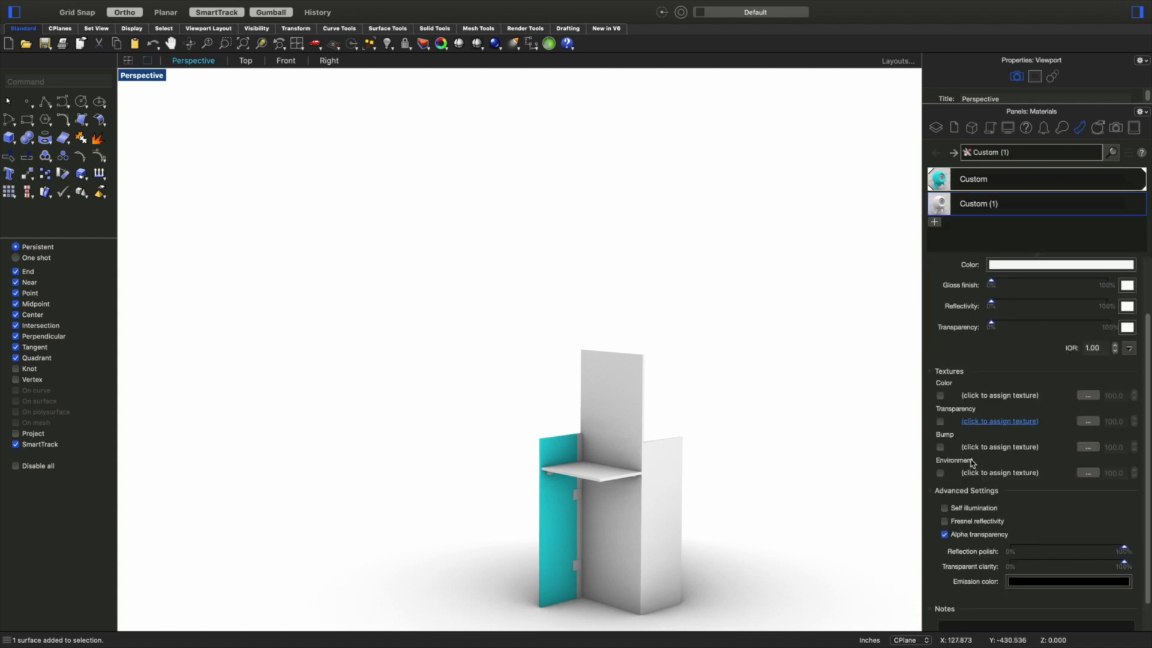
click(940, 396)
click(940, 447)
Step: Assign Paintings(0044).jpg as the color texture of the Custom (1) material
click(990, 397)
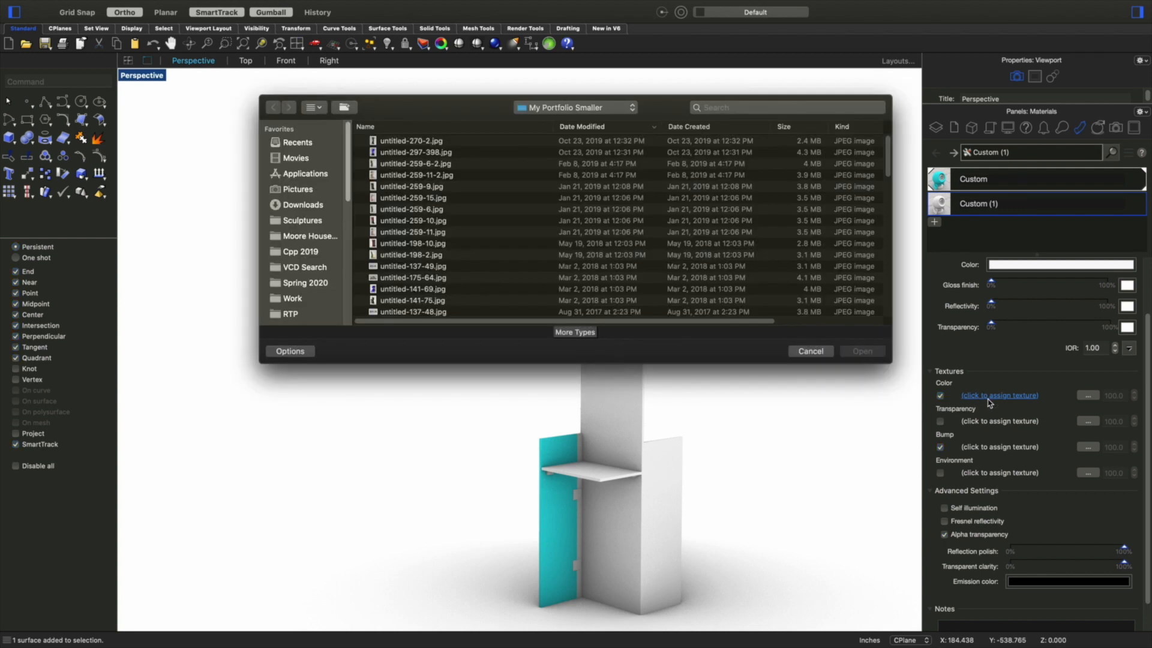
scroll(380, 212, down, 5)
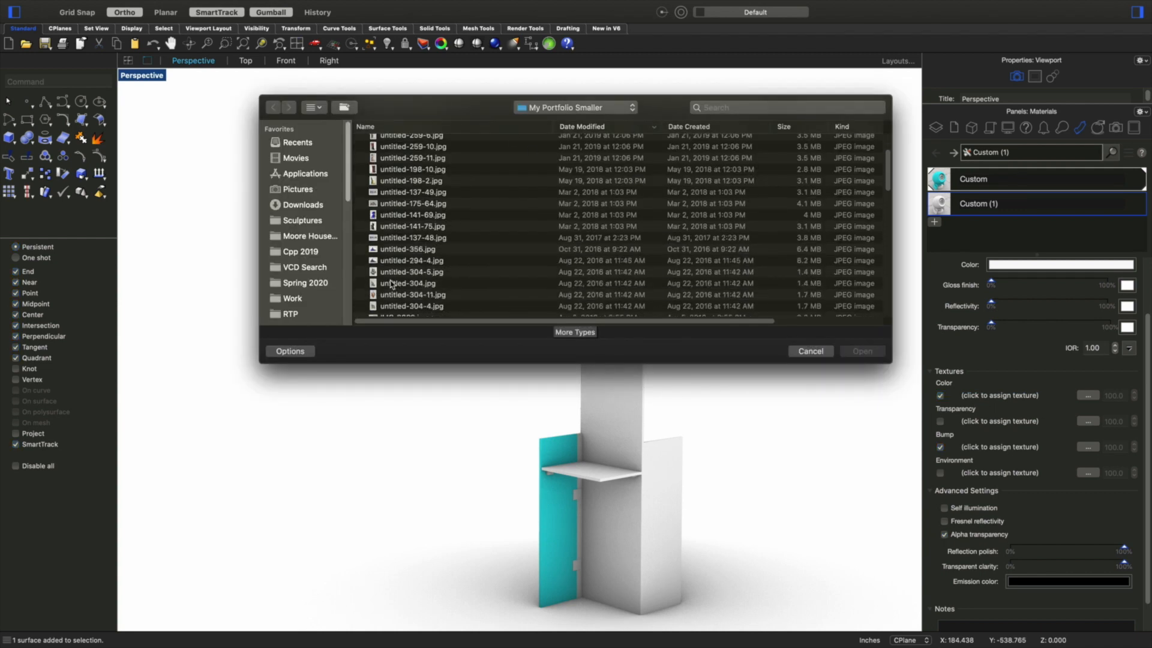
scroll(374, 276, down, 1)
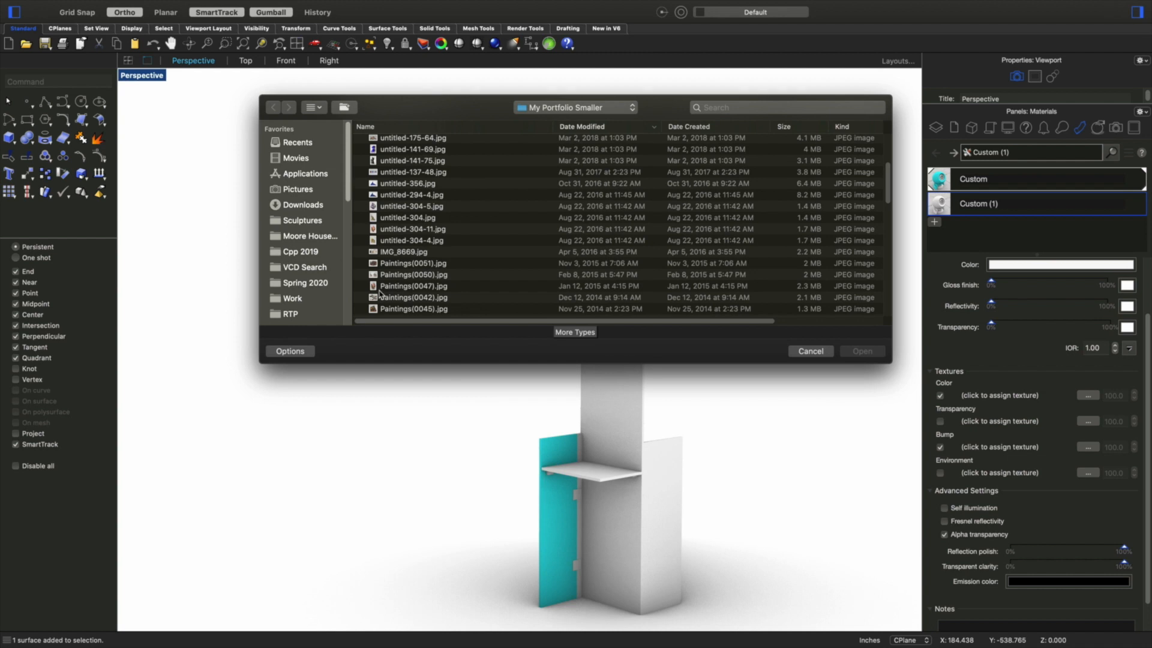
scroll(379, 293, down, 2)
click(387, 293)
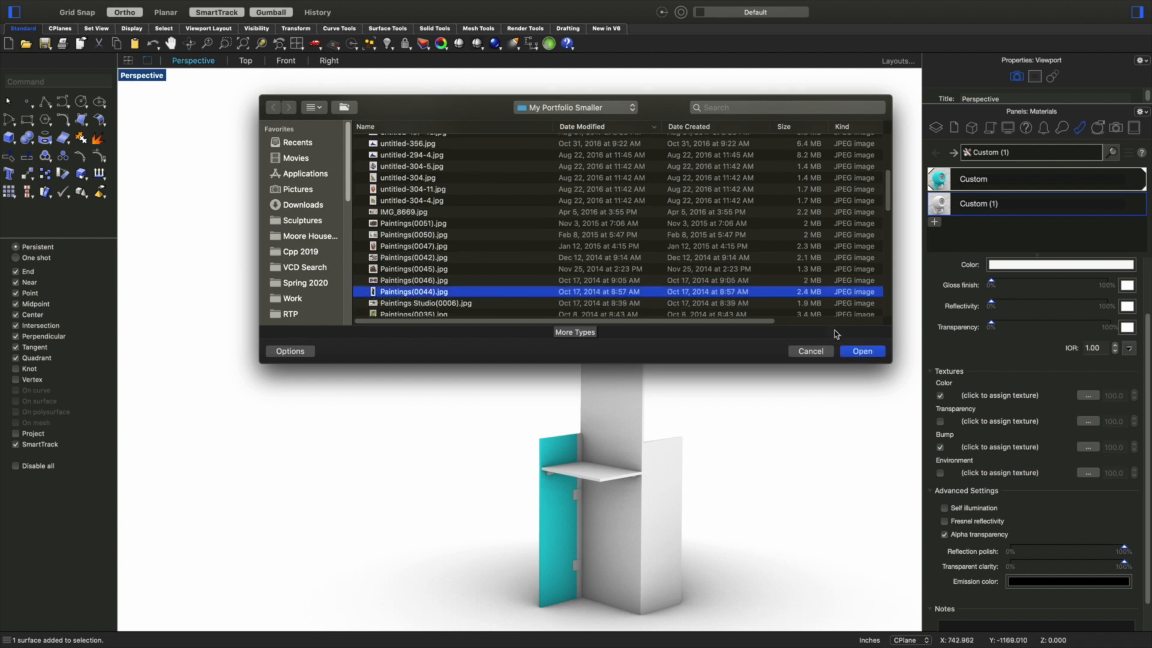
click(862, 351)
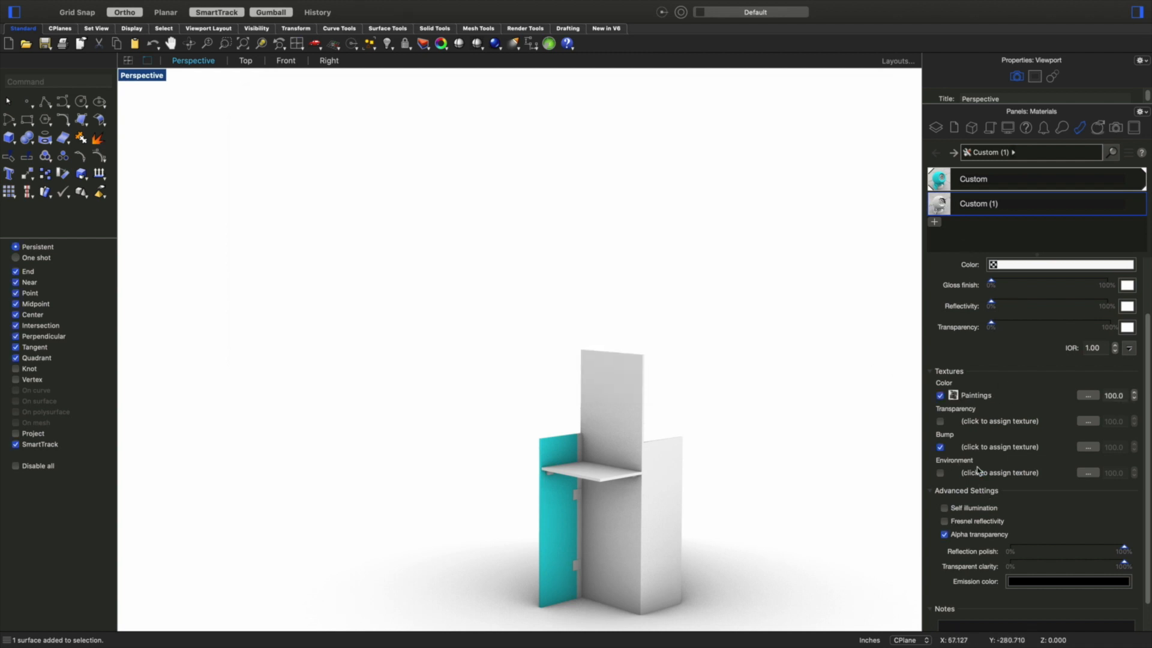
Step: Assign Paintings(0044).jpg as the bump texture of the Custom (1) material
click(987, 448)
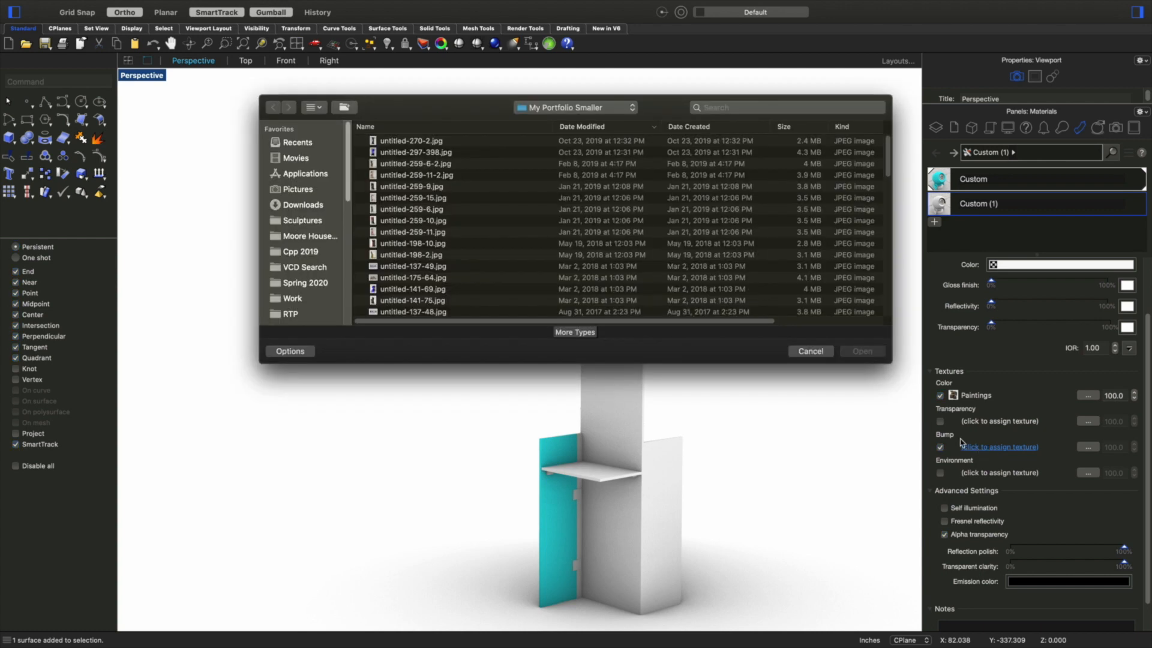
scroll(388, 286, down, 10)
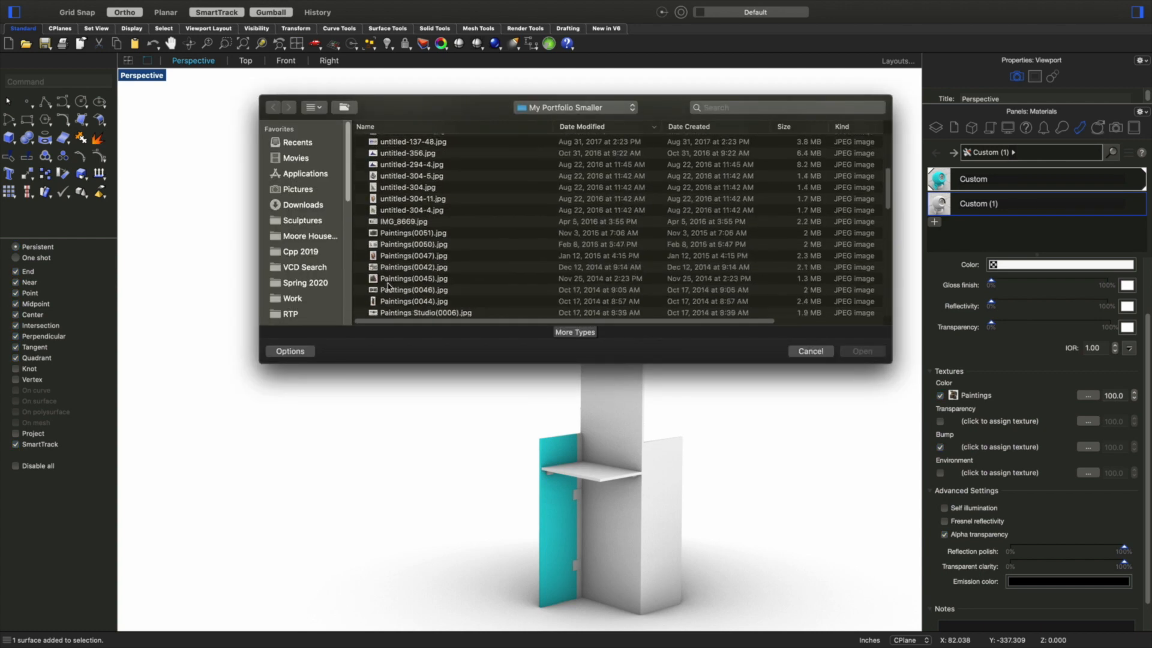
click(393, 289)
click(862, 351)
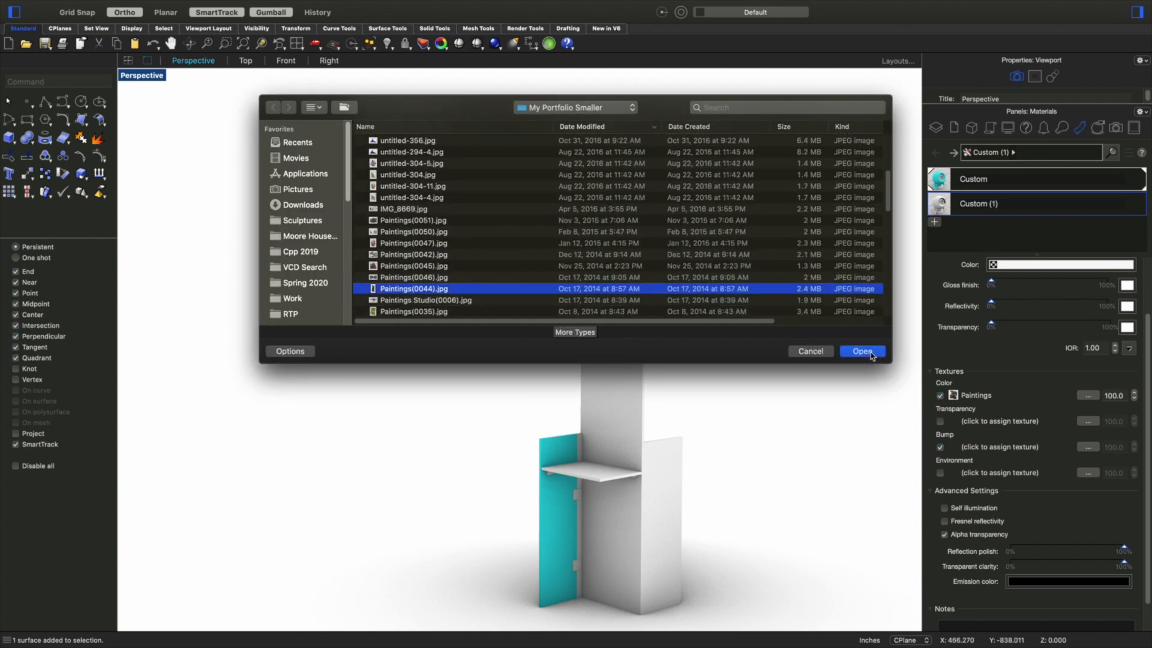
Step: Apply the Custom (1) material to the front surface of the exploded back panel
click(954, 209)
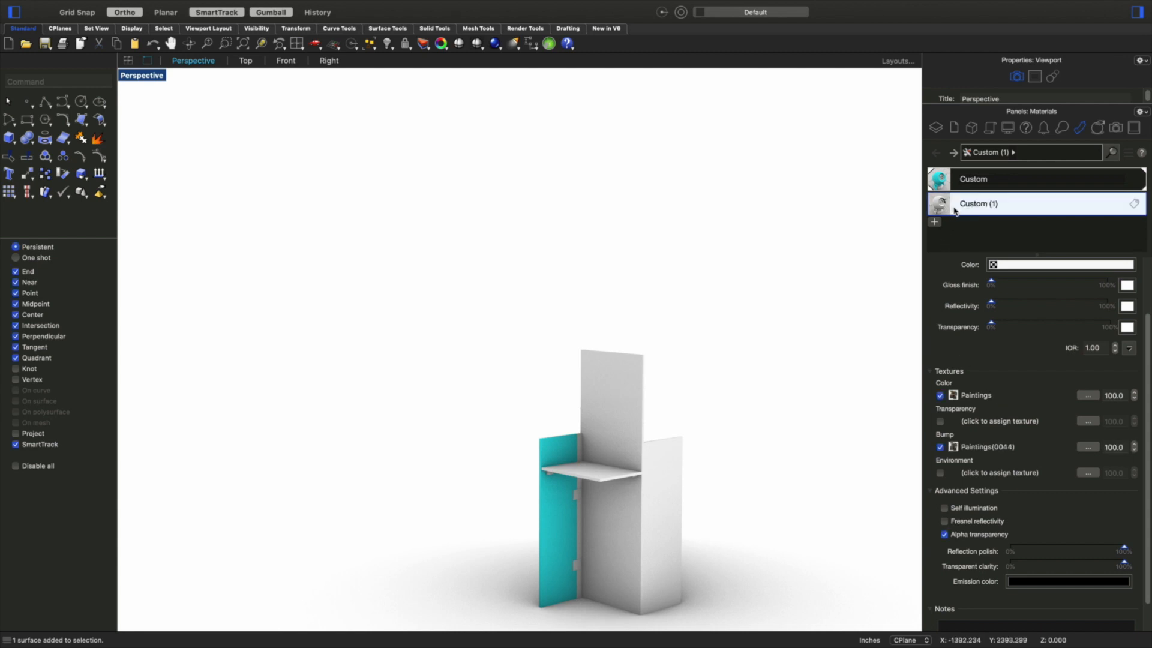
mouse_move(944, 209)
mouse_down()
mouse_move(922, 203)
mouse_move(650, 349)
mouse_move(615, 397)
mouse_up()
right_drag(694, 422, 732, 499)
click(731, 506)
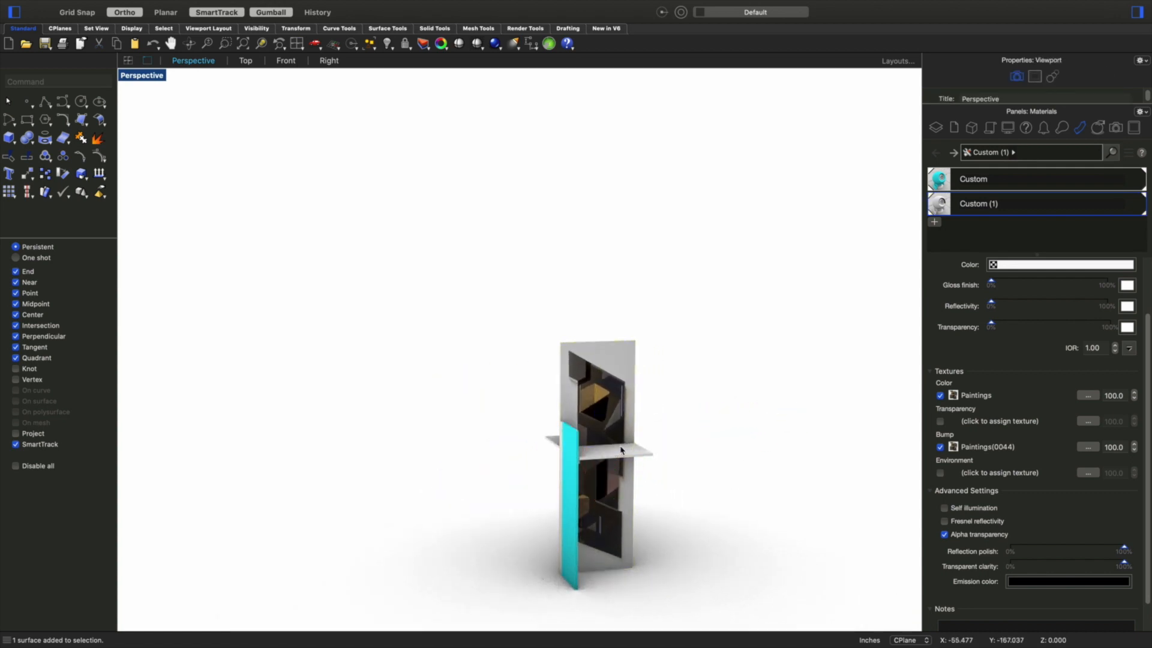
Step: Examine how the painting image fits the back panel's front surface from several angles and distances
scroll(626, 453, up, 3)
scroll(615, 445, up, 6)
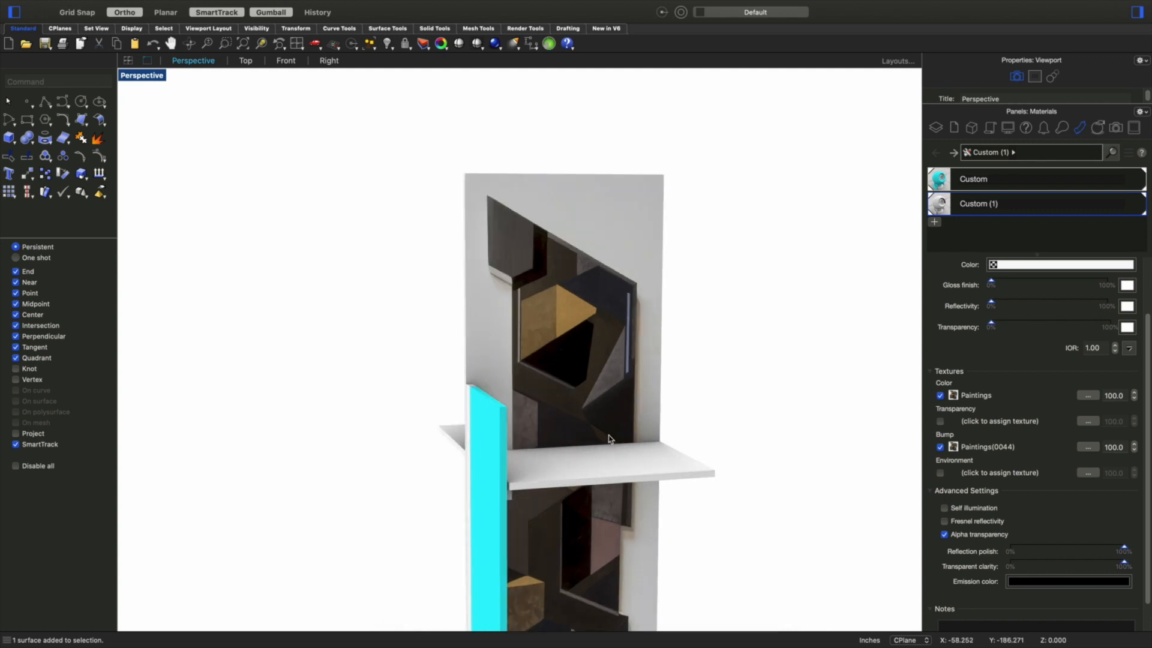
right_drag(725, 394, 694, 404)
scroll(828, 323, down, 5)
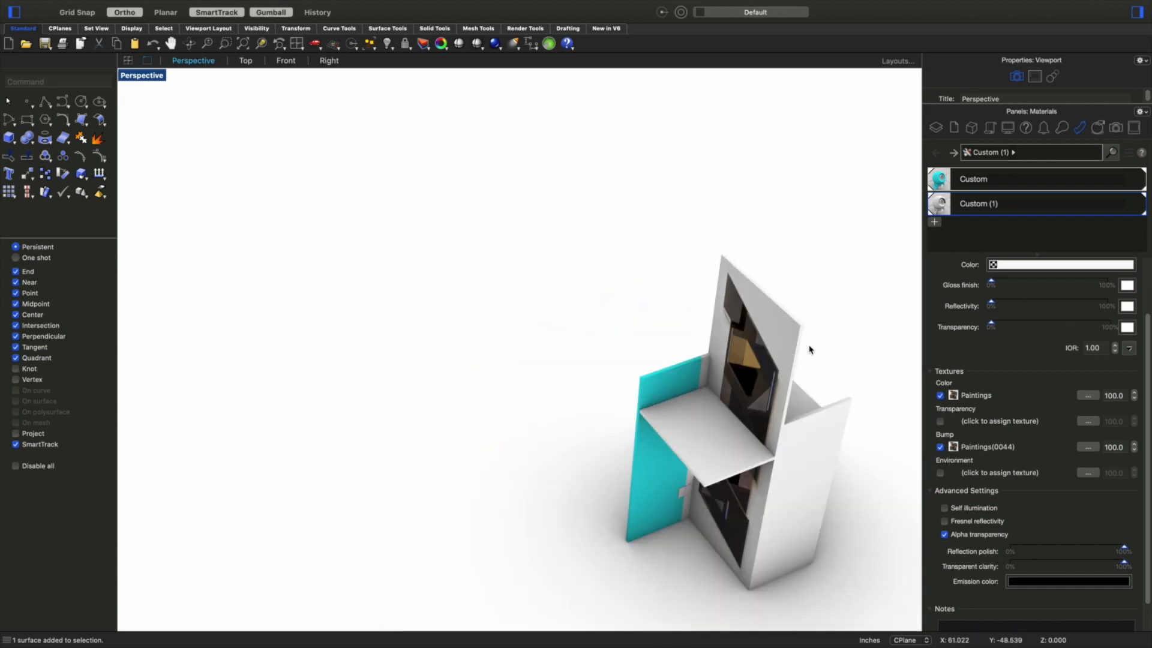
scroll(804, 366, up, 5)
scroll(750, 423, up, 3)
right_drag(768, 406, 773, 401)
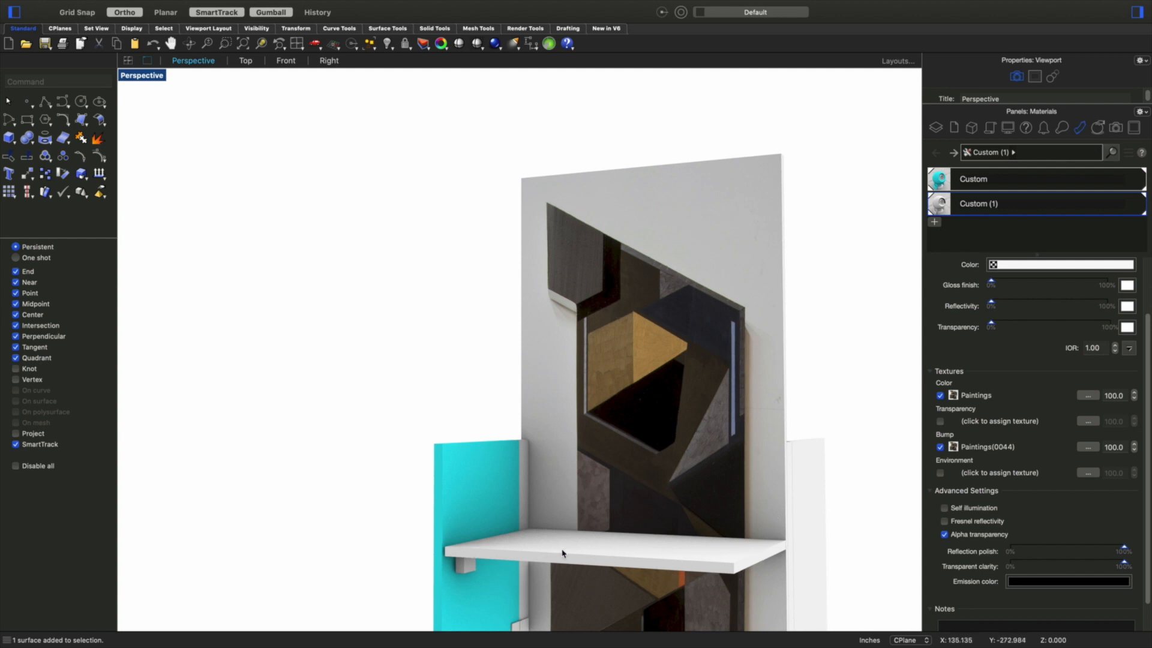
scroll(663, 425, down, 5)
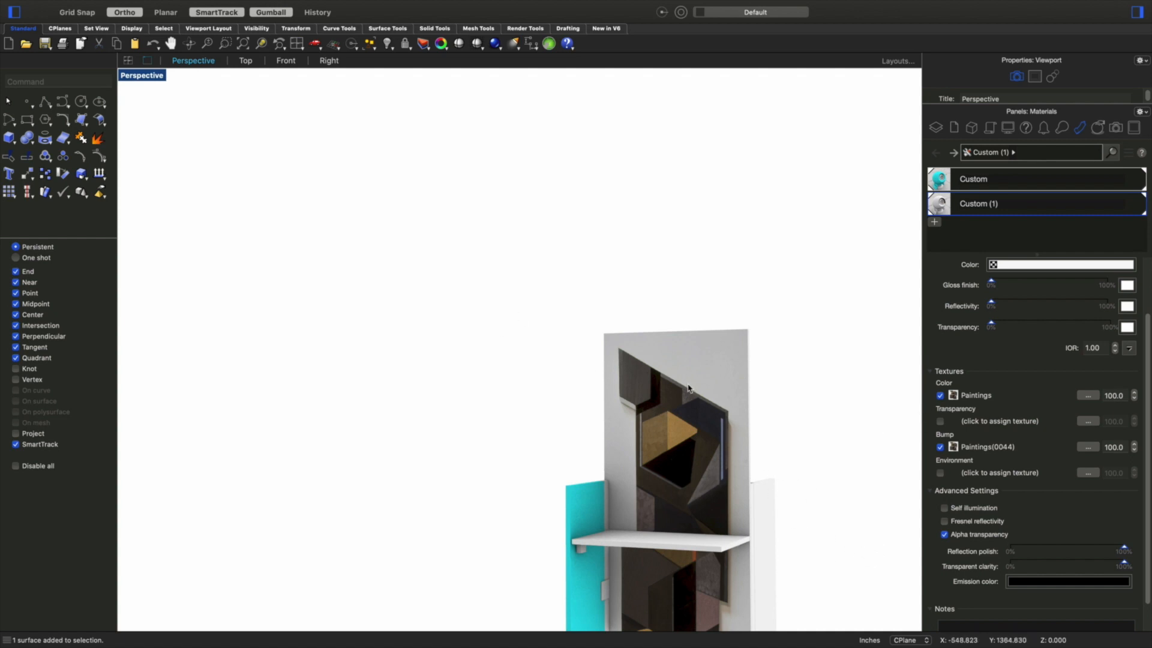
Step: Switch the perspective viewport to Shaded display and select the back panel's front surface
right_click(427, 276)
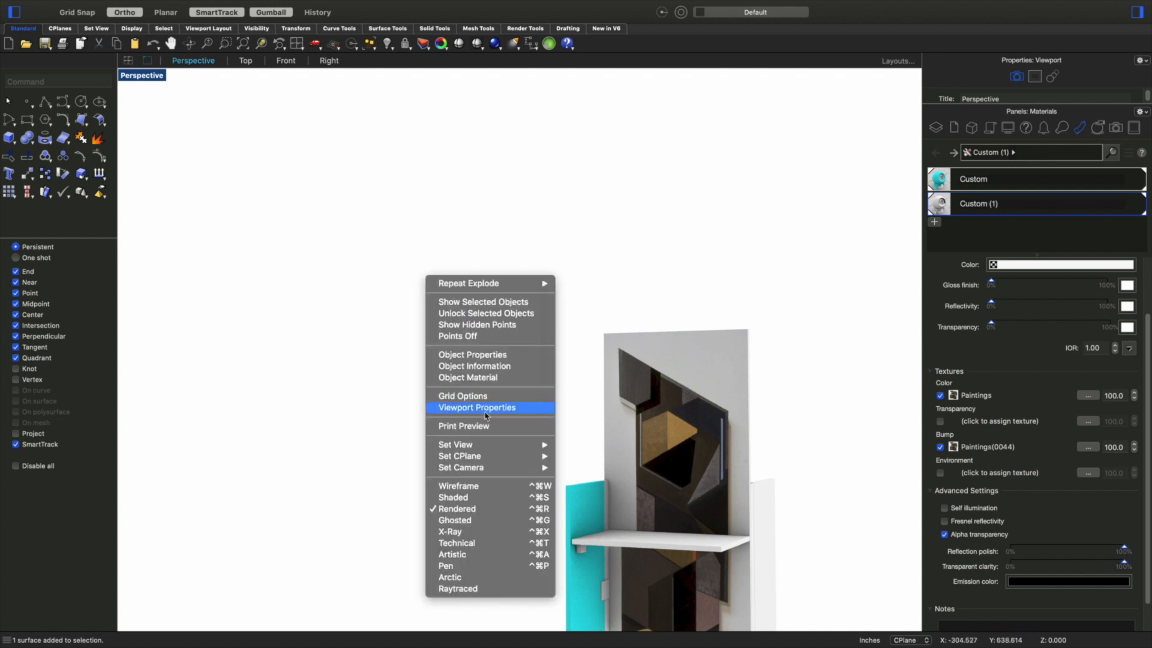
click(478, 498)
mouse_move(710, 504)
right_down()
mouse_move(853, 492)
mouse_move(792, 512)
right_up()
click(682, 486)
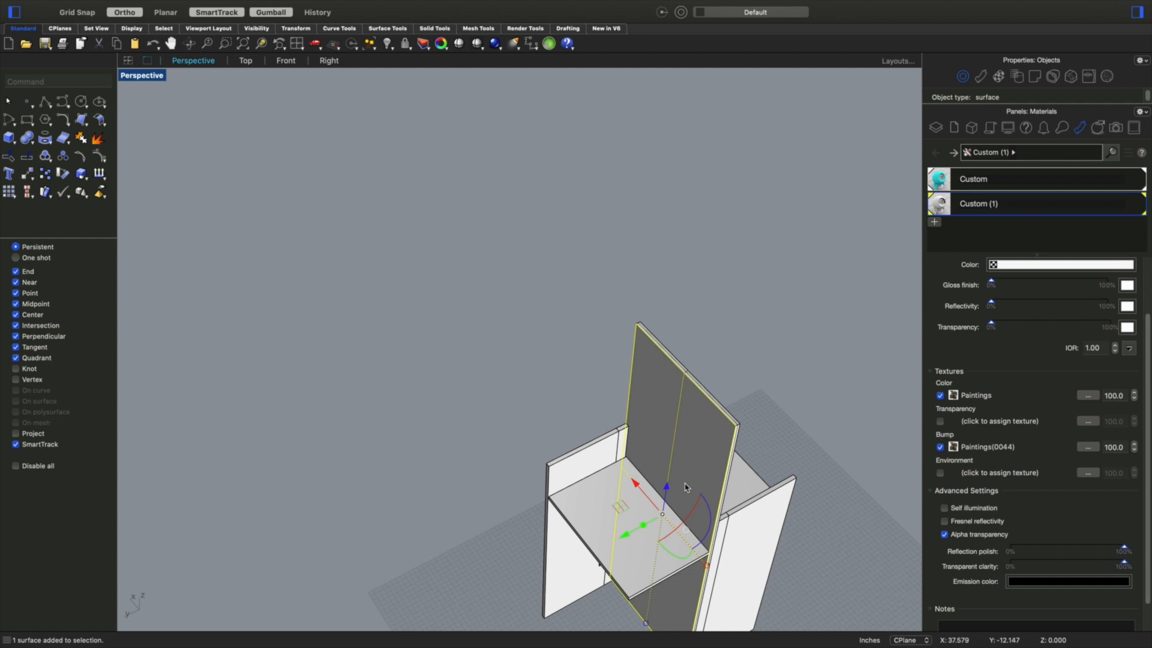
Step: Isolate the back panel's front surface together with the adjoining shelf
scroll(688, 546, up, 3)
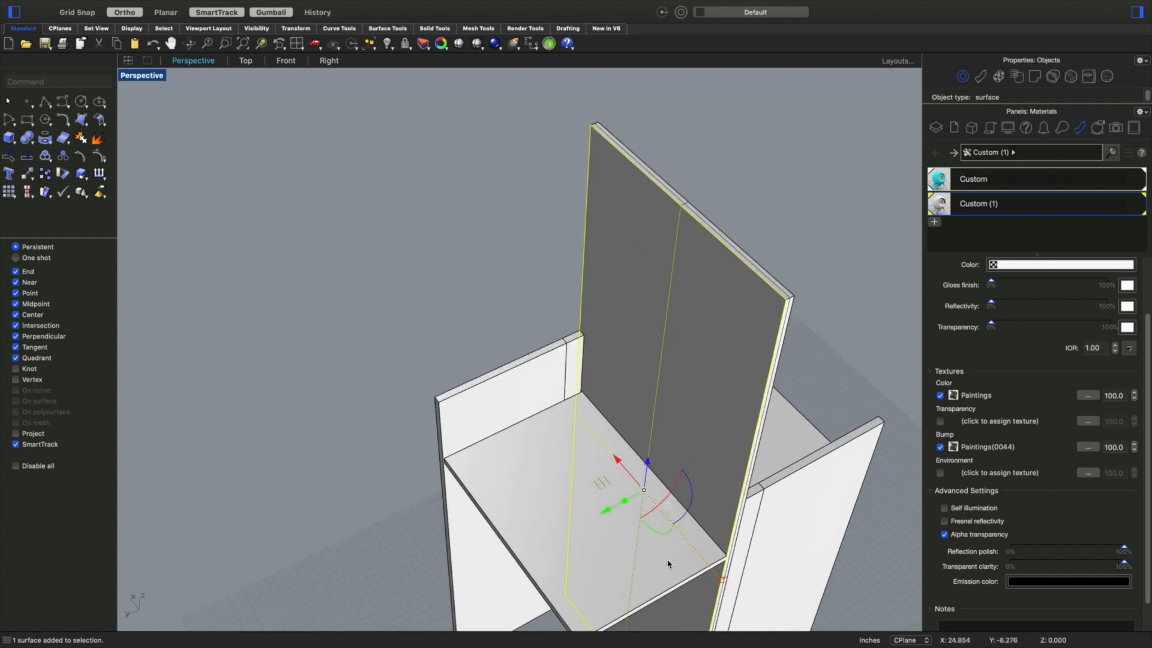
shift+click(668, 564)
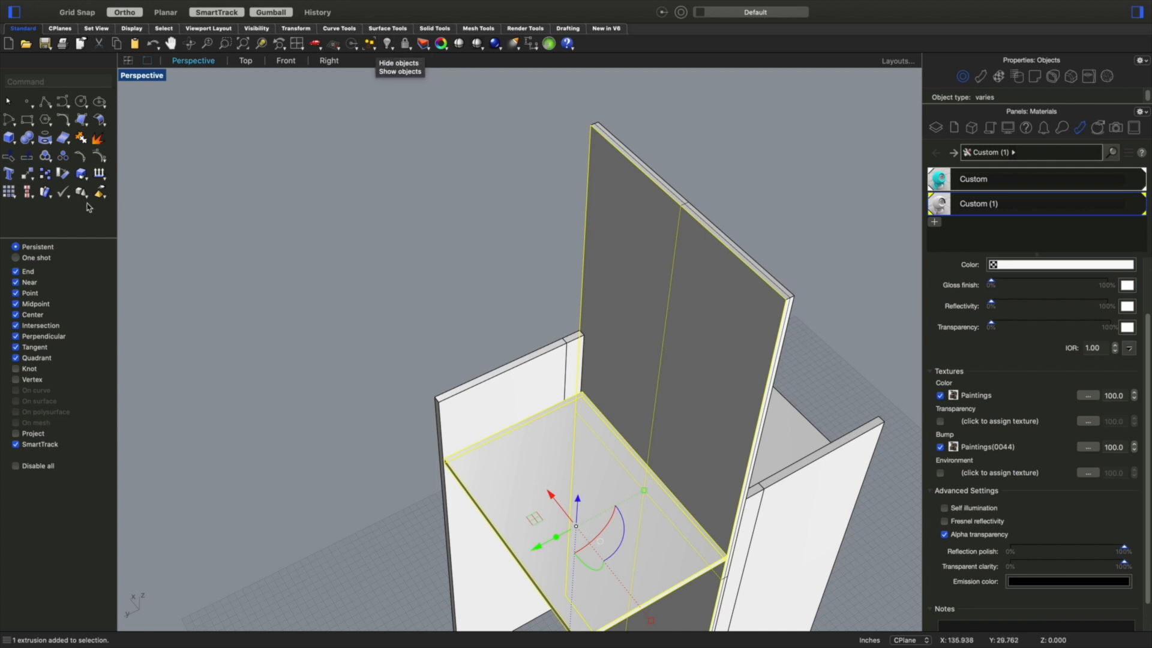
click(387, 44)
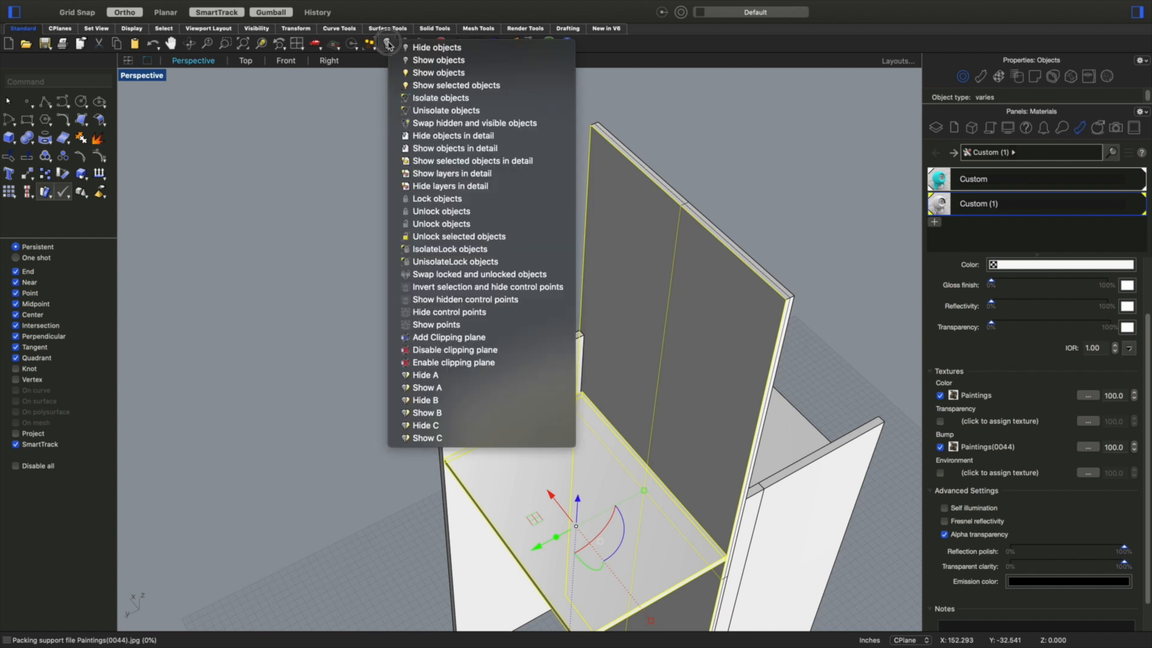
click(463, 100)
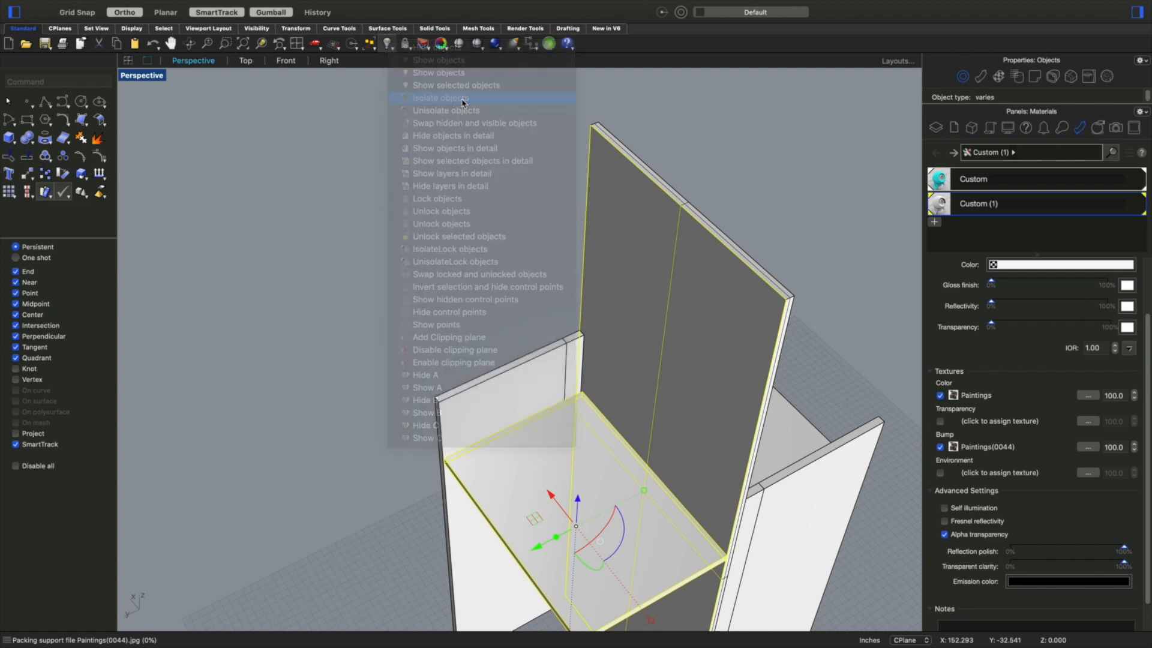
click(817, 538)
Step: Draw a line across the full width of the back panel's front surface along the shelf's rear edge
right_drag(801, 549, 822, 526)
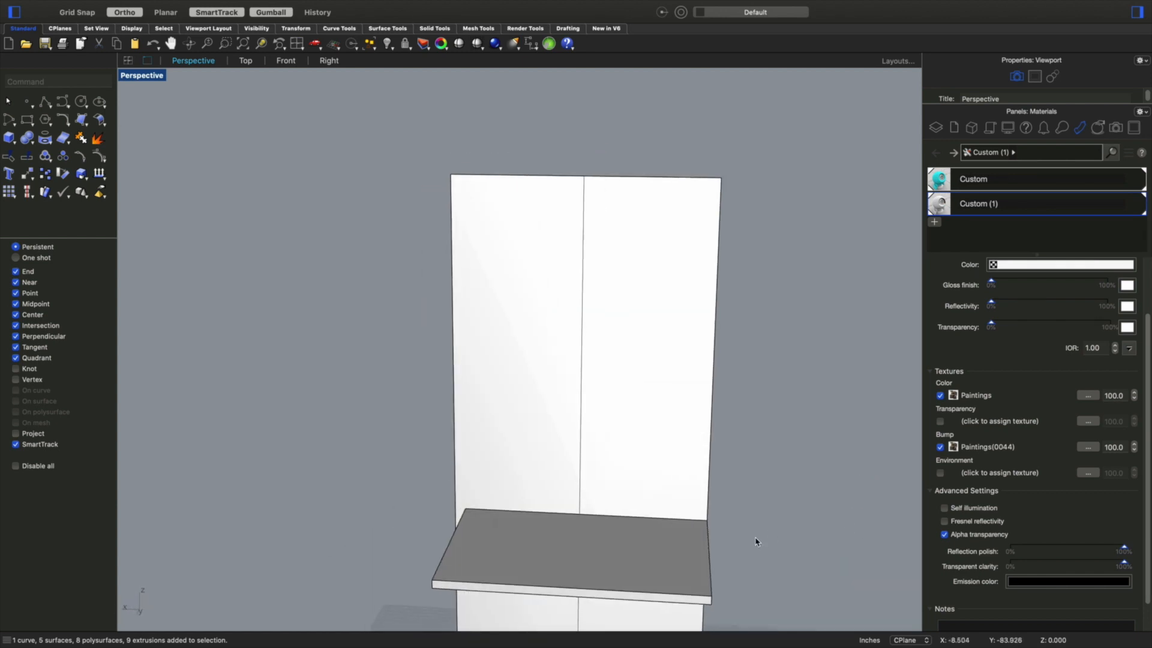
key(Return)
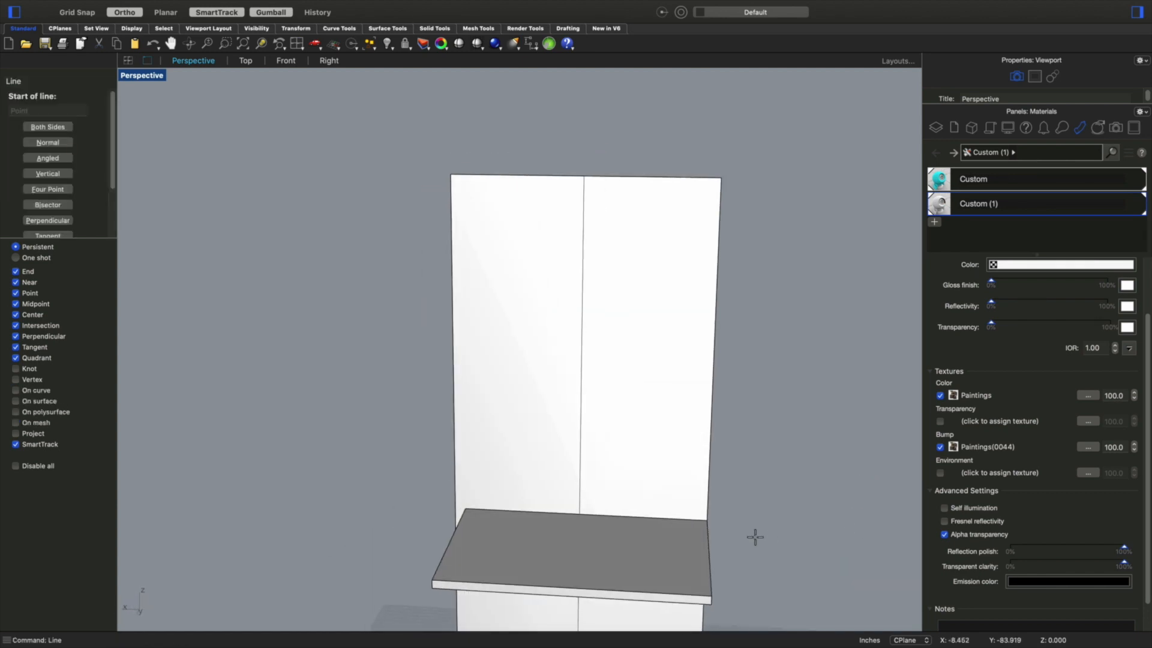
click(709, 519)
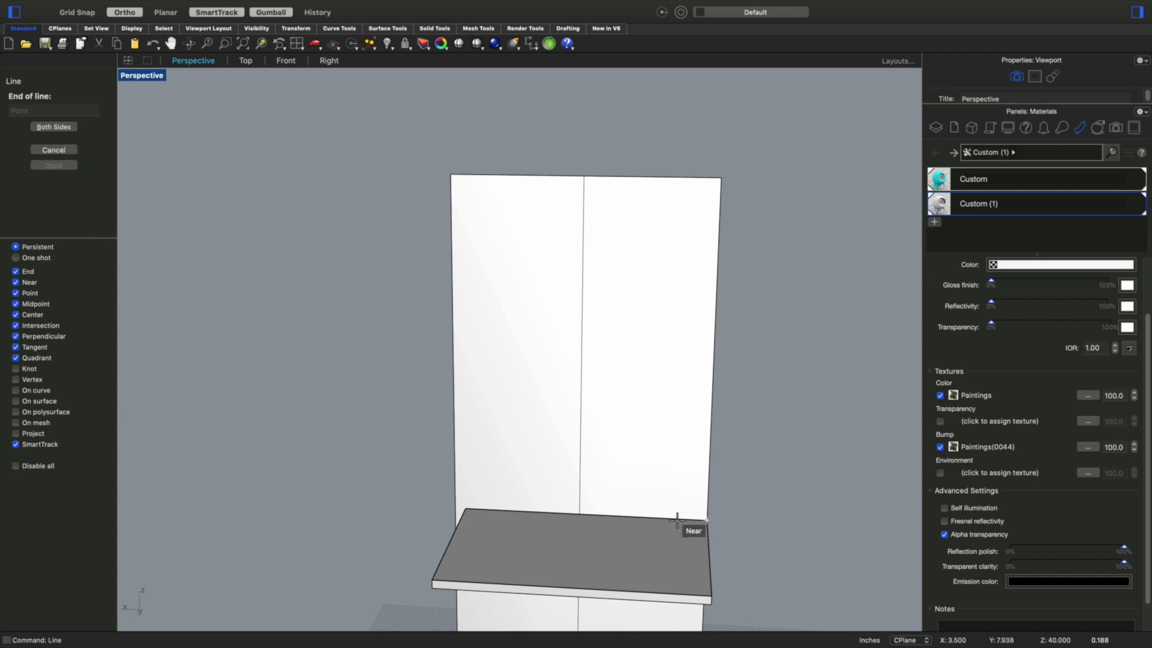
click(455, 506)
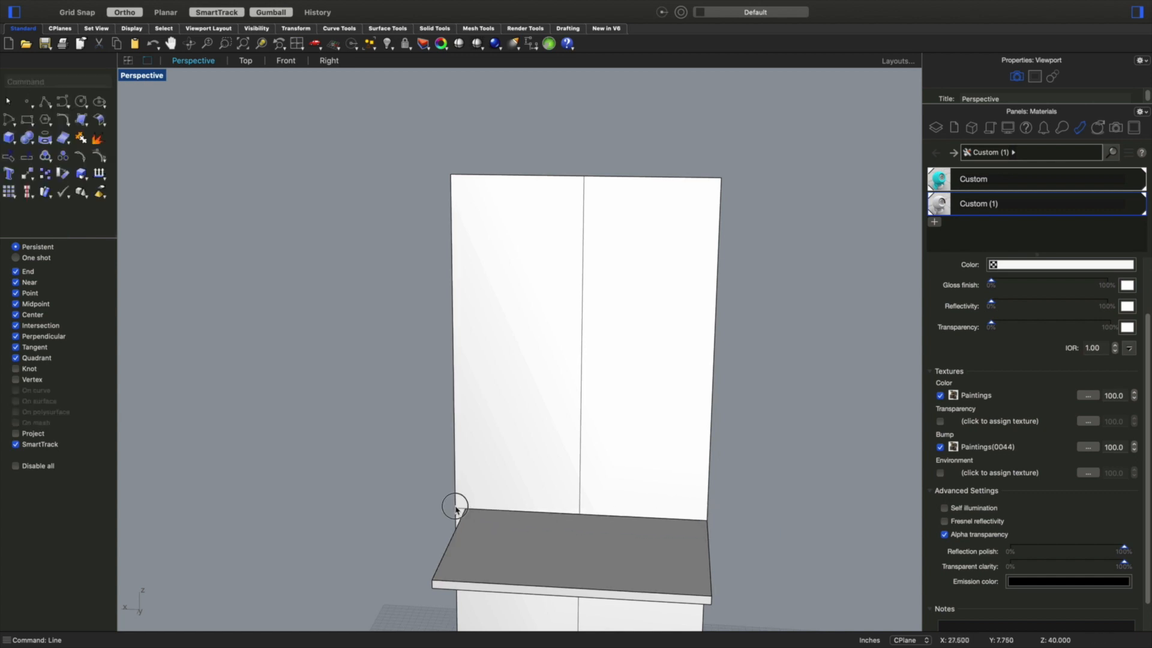
Step: Extrude the line horizontally through the panel and out behind it, taking the direction from the shelf's side edge
click(458, 509)
click(491, 524)
right_drag(345, 537, 379, 567)
text(extrudeCrv)
key(Return)
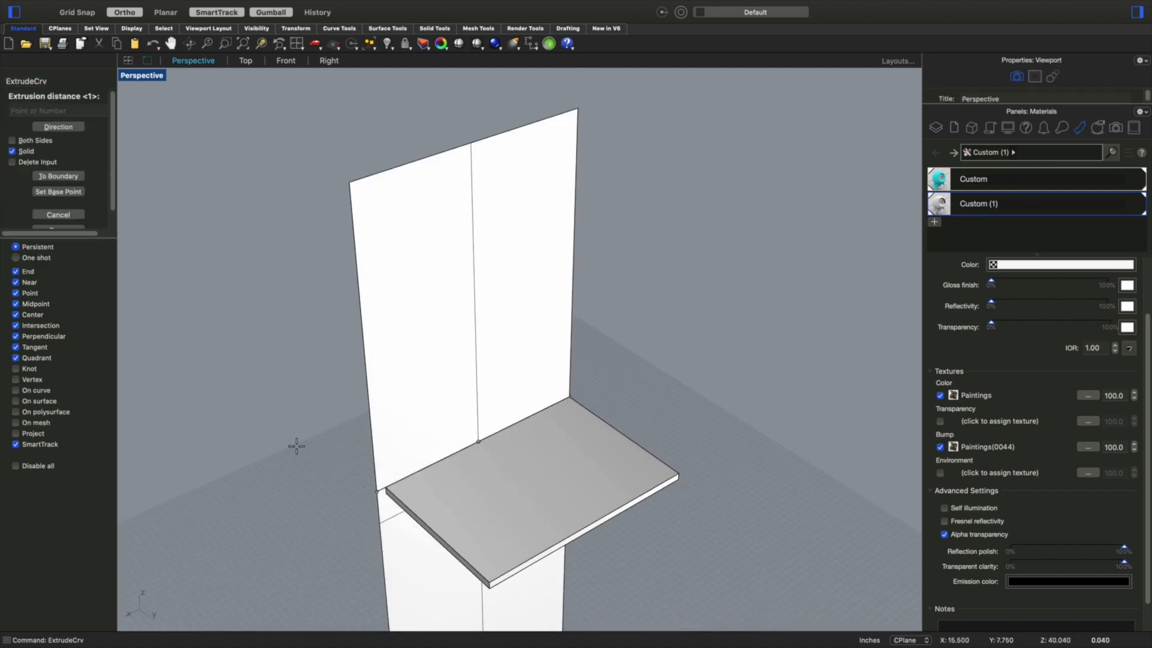
text(d)
key(Return)
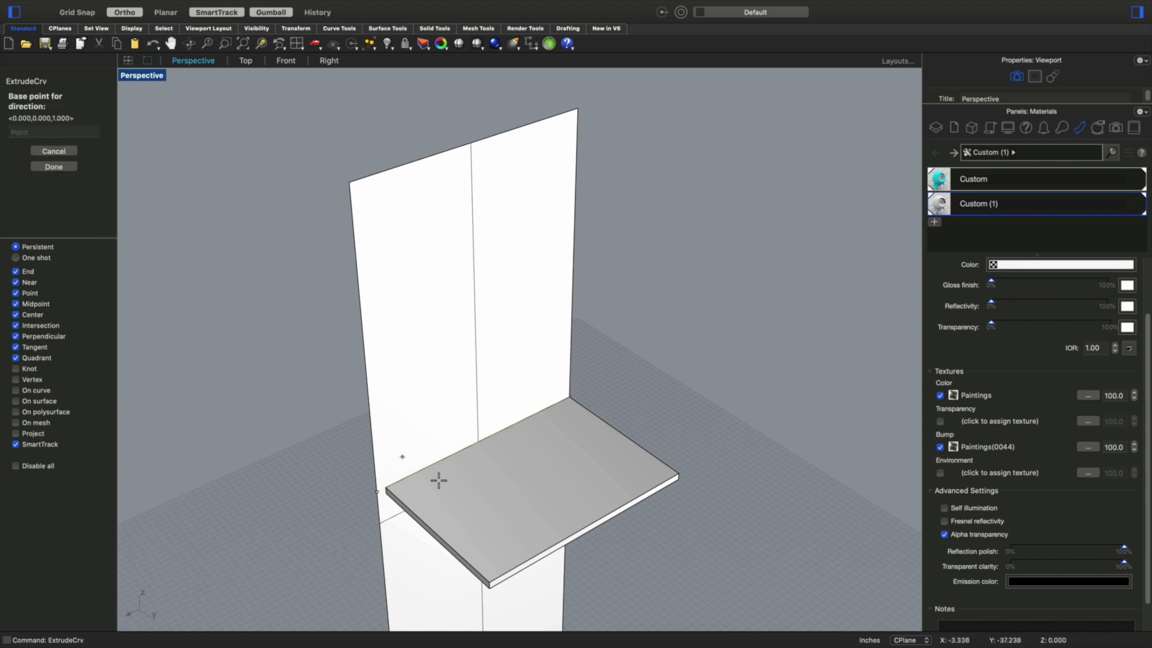
click(490, 581)
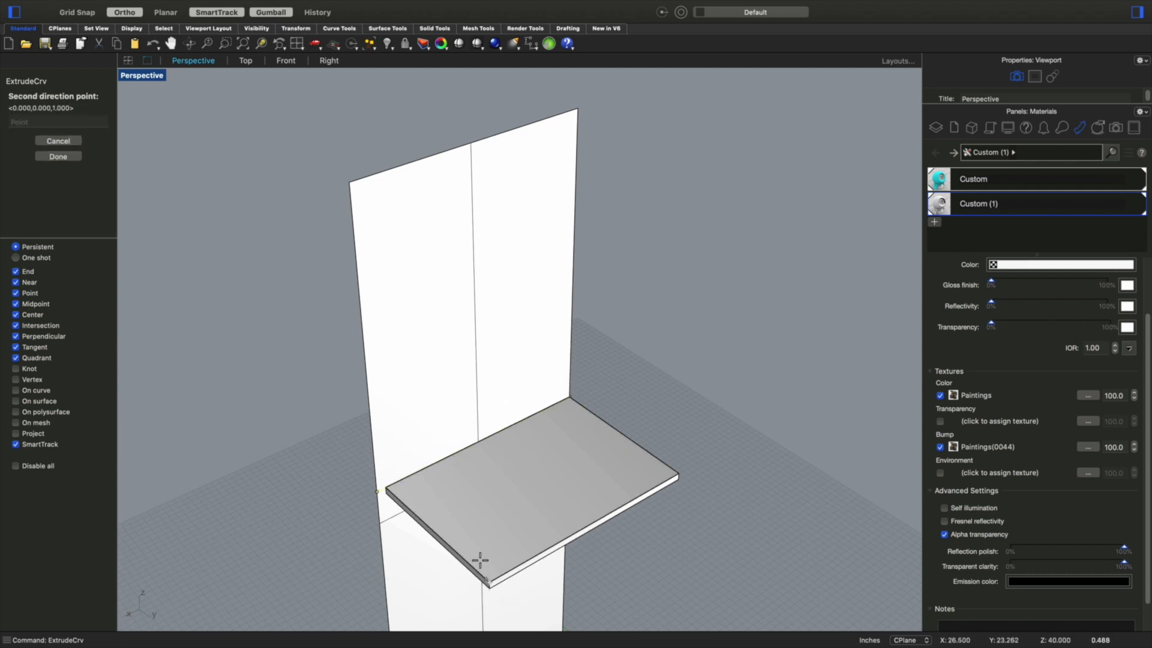
click(419, 519)
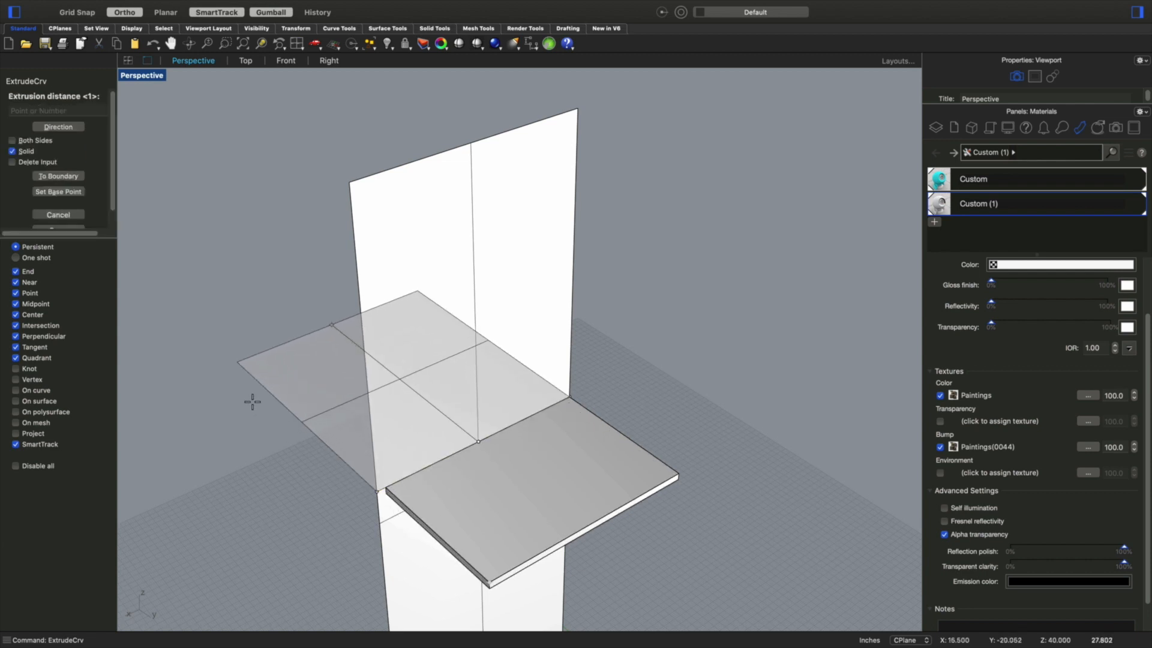
click(265, 425)
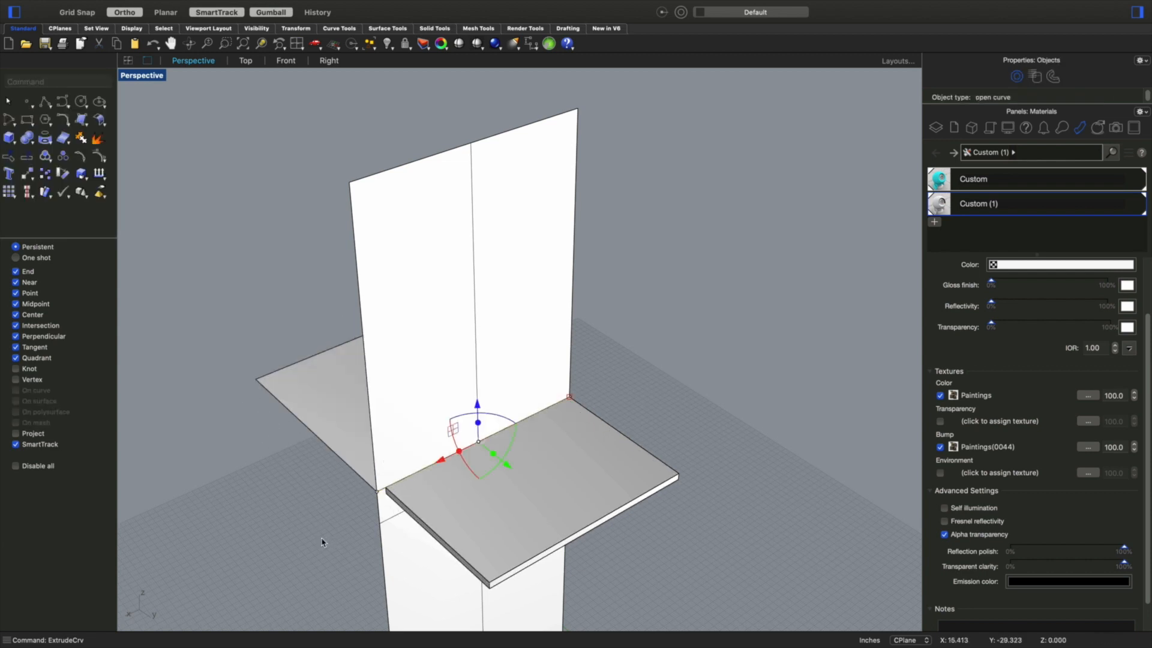
click(337, 558)
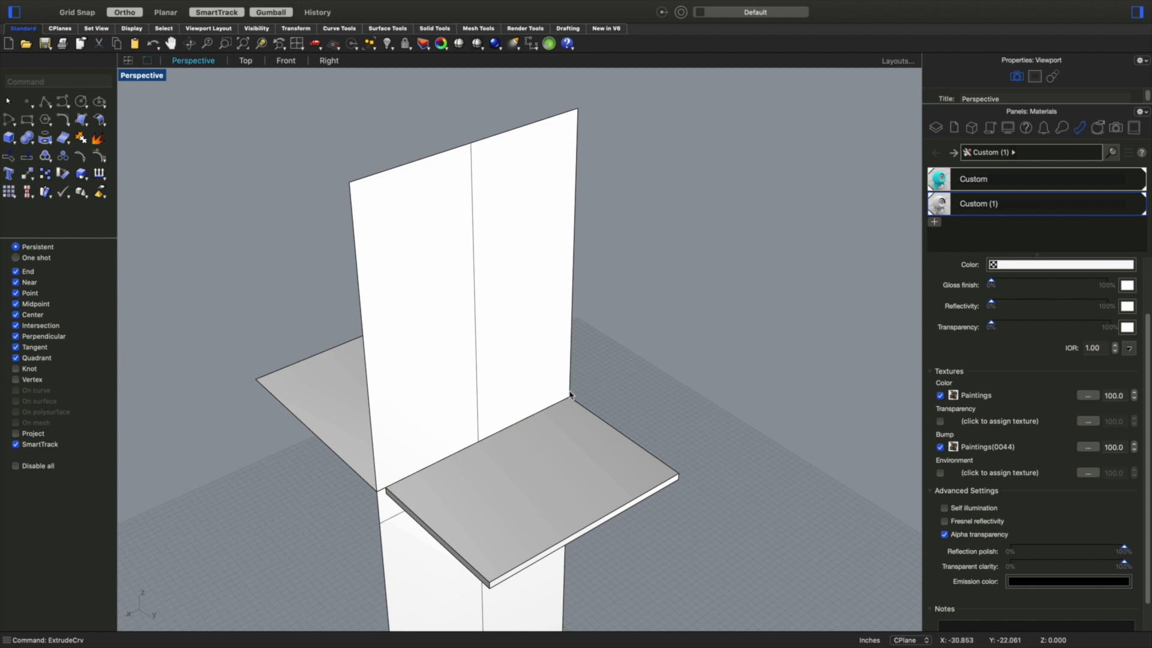
Step: Show all hidden objects and check how the extruded surface passes through the back panel
click(389, 45)
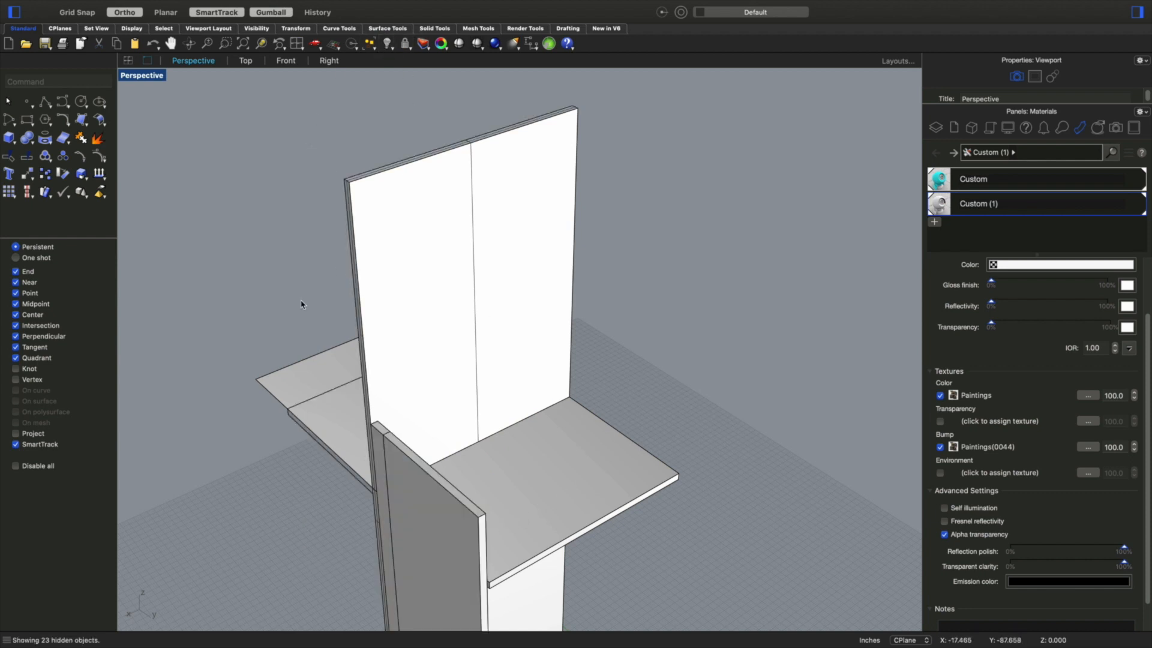
click(311, 400)
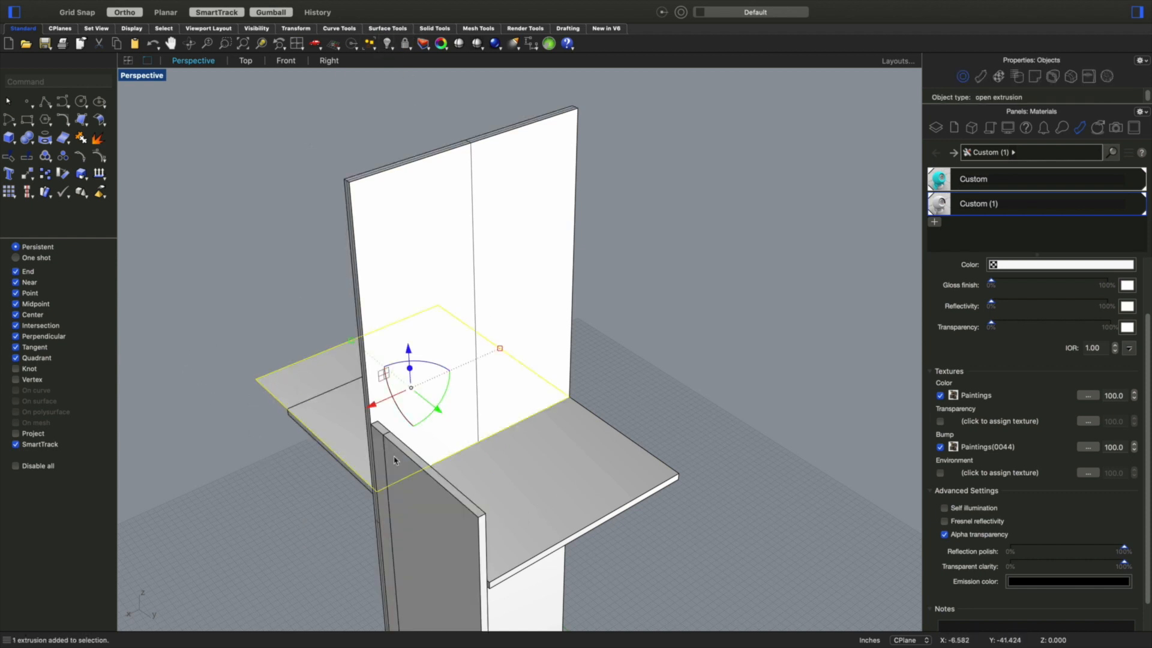
right_drag(706, 390, 757, 370)
right_drag(552, 374, 531, 357)
Step: Split the back panel's surfaces at shelf height, using the extruded horizontal surface as the cutting object
drag(419, 160, 248, 320)
click(165, 551)
click(454, 248)
drag(443, 143, 483, 188)
text(Split)
key(Return)
drag(452, 142, 284, 274)
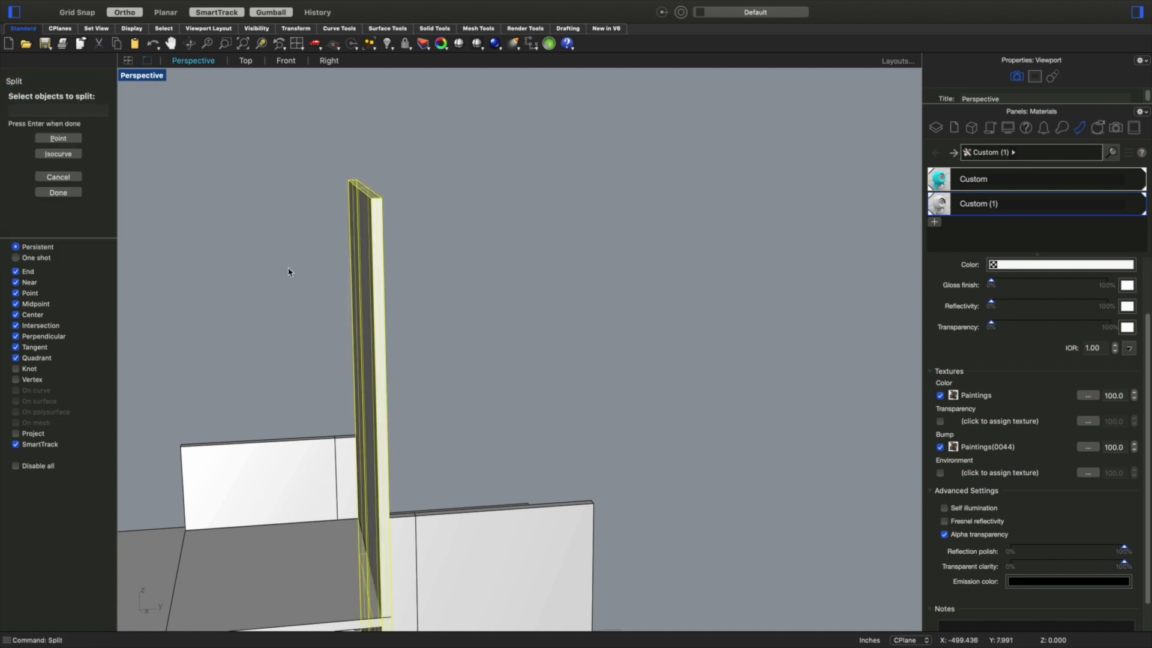
key(Return)
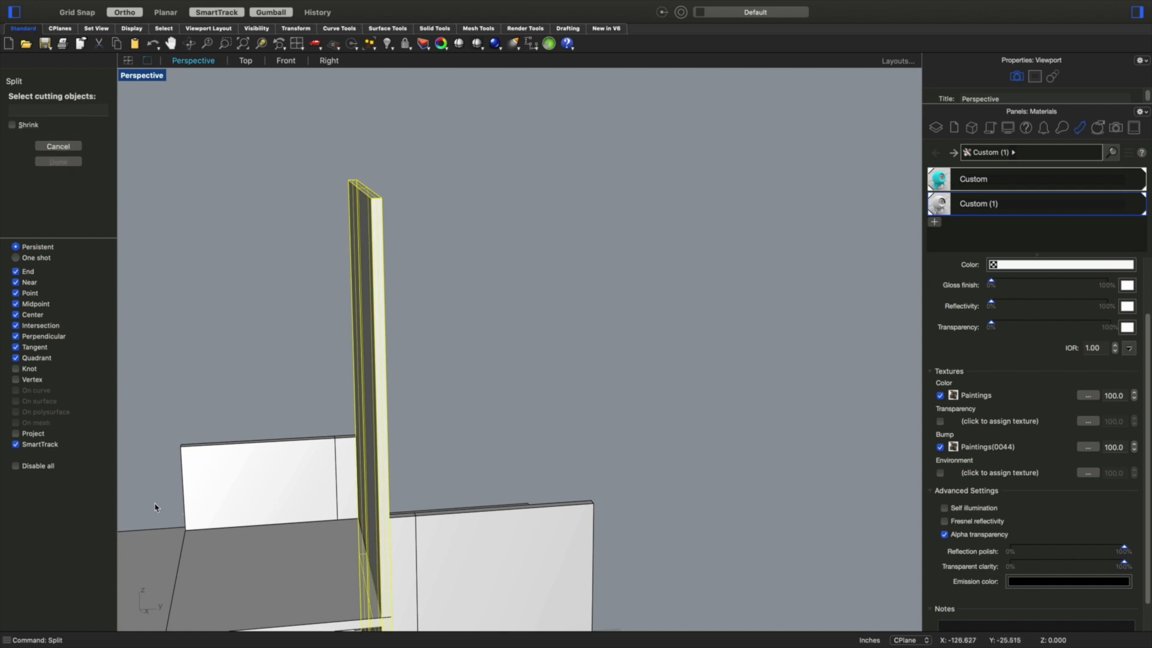
click(148, 558)
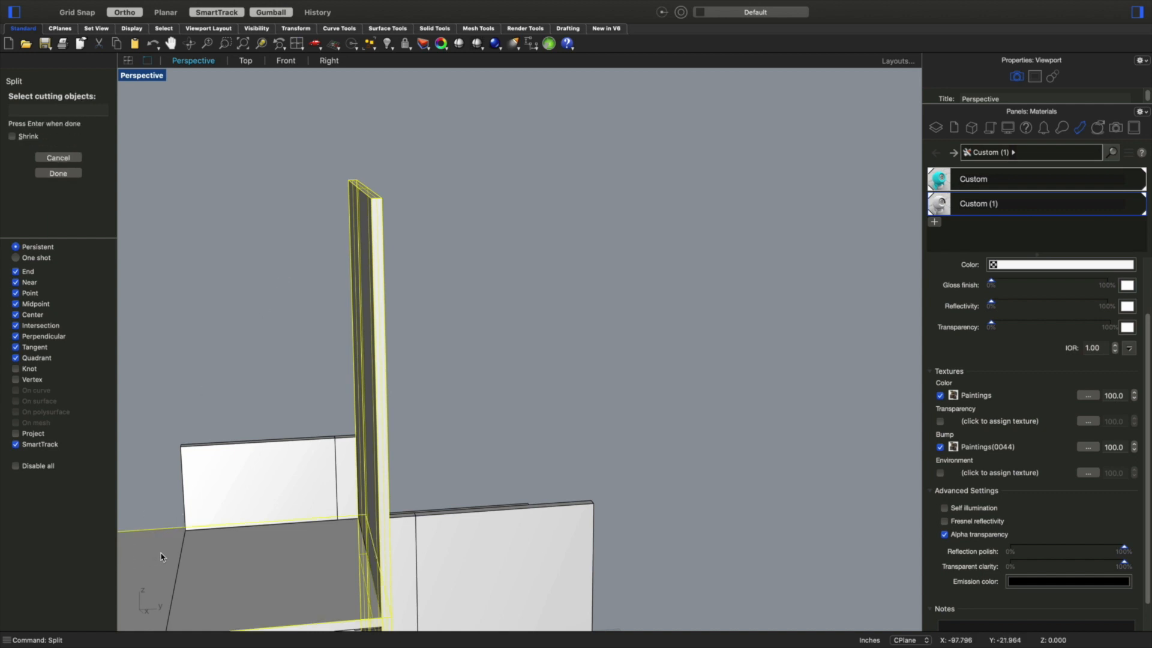
key(Return)
Step: Check the split by selecting the back panel's front surface above the shelf
mouse_move(731, 3)
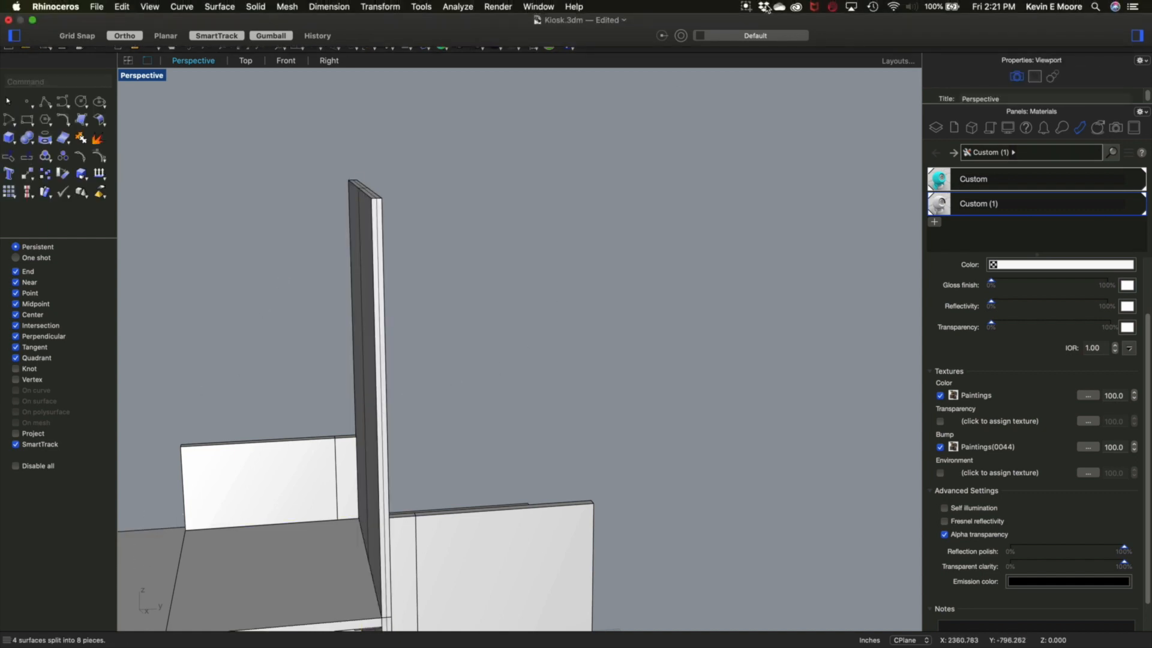
click(744, 7)
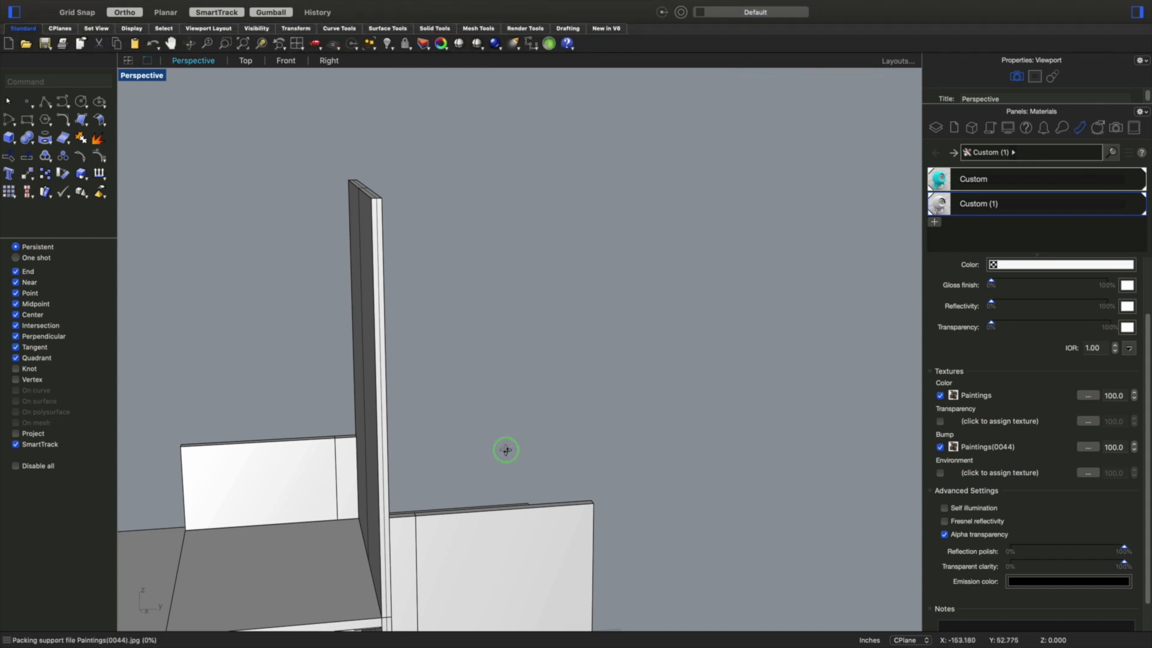
right_drag(506, 450, 448, 252)
click(399, 465)
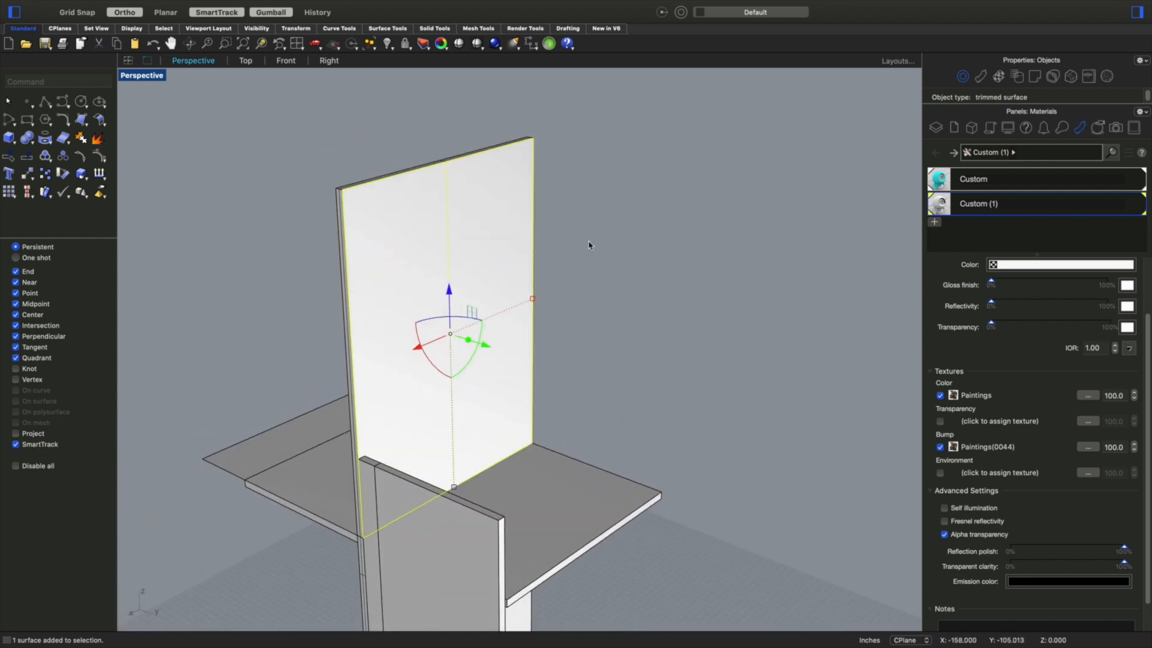
click(566, 261)
Step: Group all the surfaces of the back panel's upper part above the shelf
right_drag(566, 260, 578, 196)
drag(564, 120, 276, 275)
text(group)
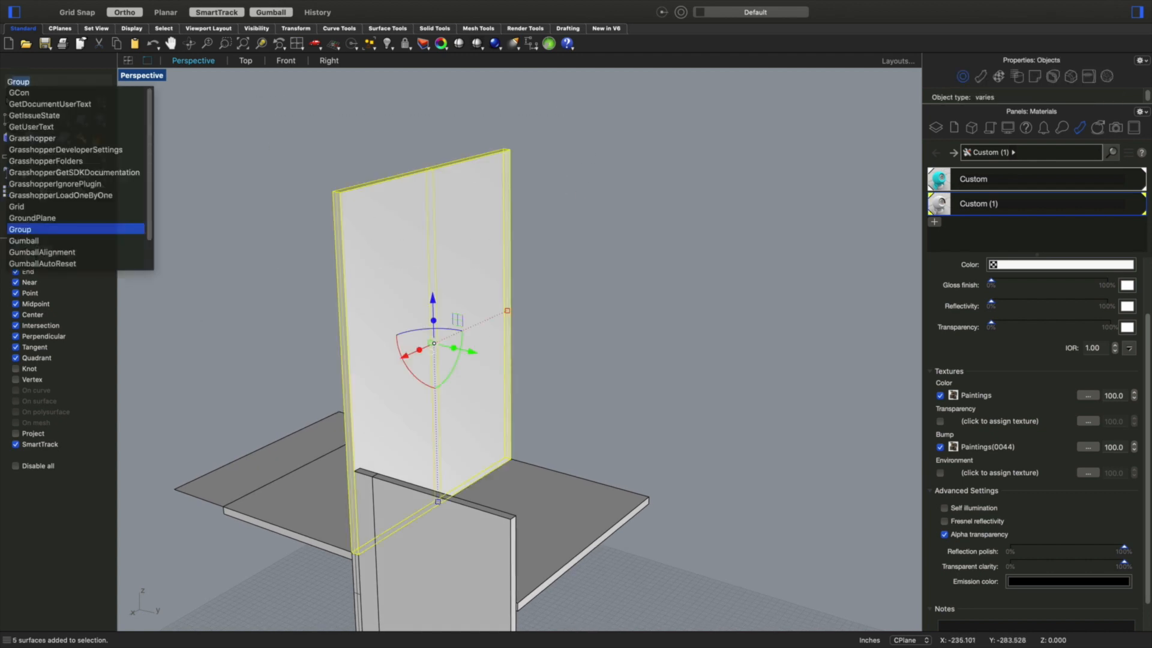
key(Return)
click(247, 204)
click(424, 260)
click(663, 315)
Step: Hide one side panel with its narrow edge strip and hinges, together with the shelf beside it
right_drag(684, 327, 646, 338)
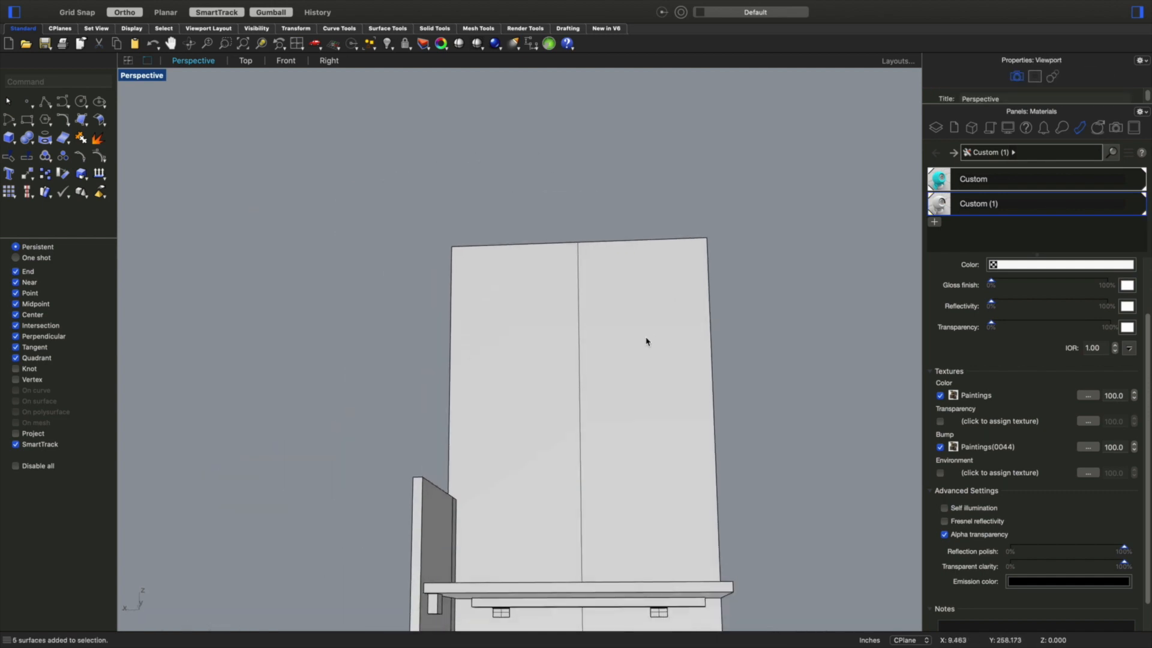
scroll(646, 338, down, 12)
right_drag(682, 506, 653, 549)
right_drag(624, 481, 663, 477)
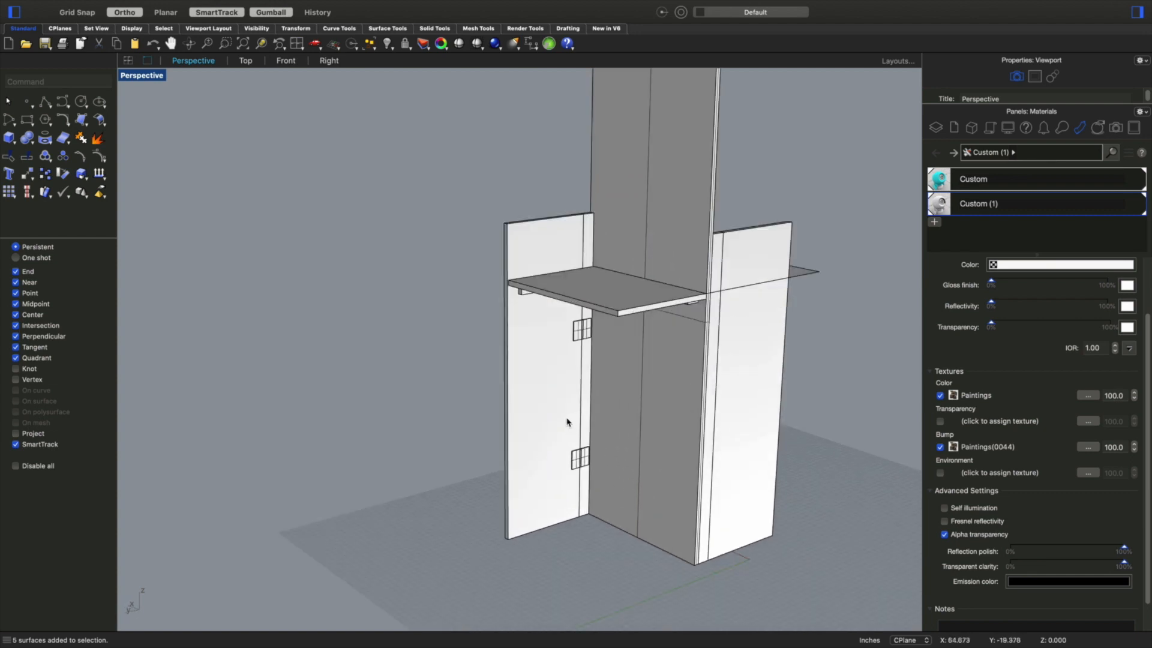
click(556, 413)
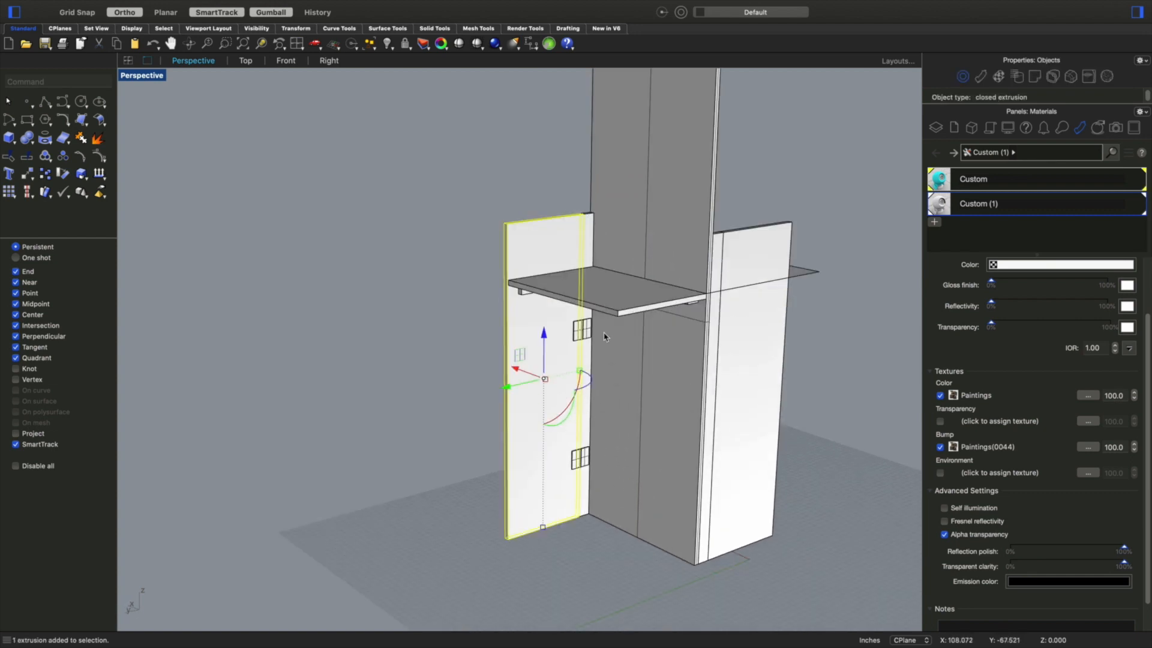
shift+click(590, 223)
shift+click(608, 298)
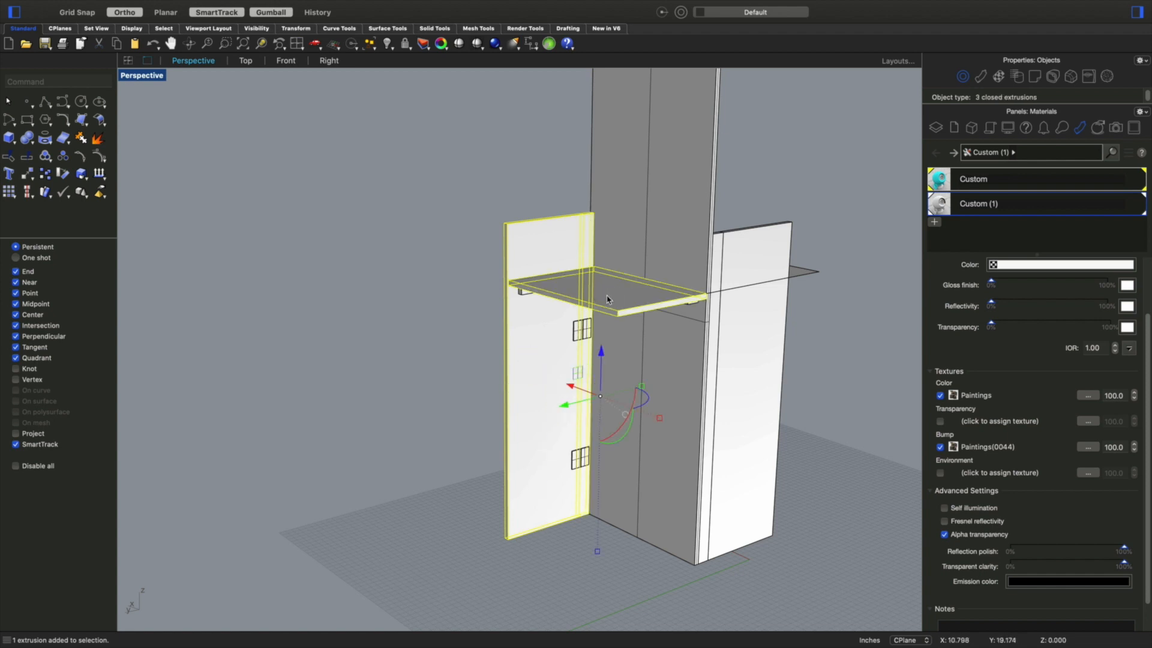
scroll(521, 285, up, 5)
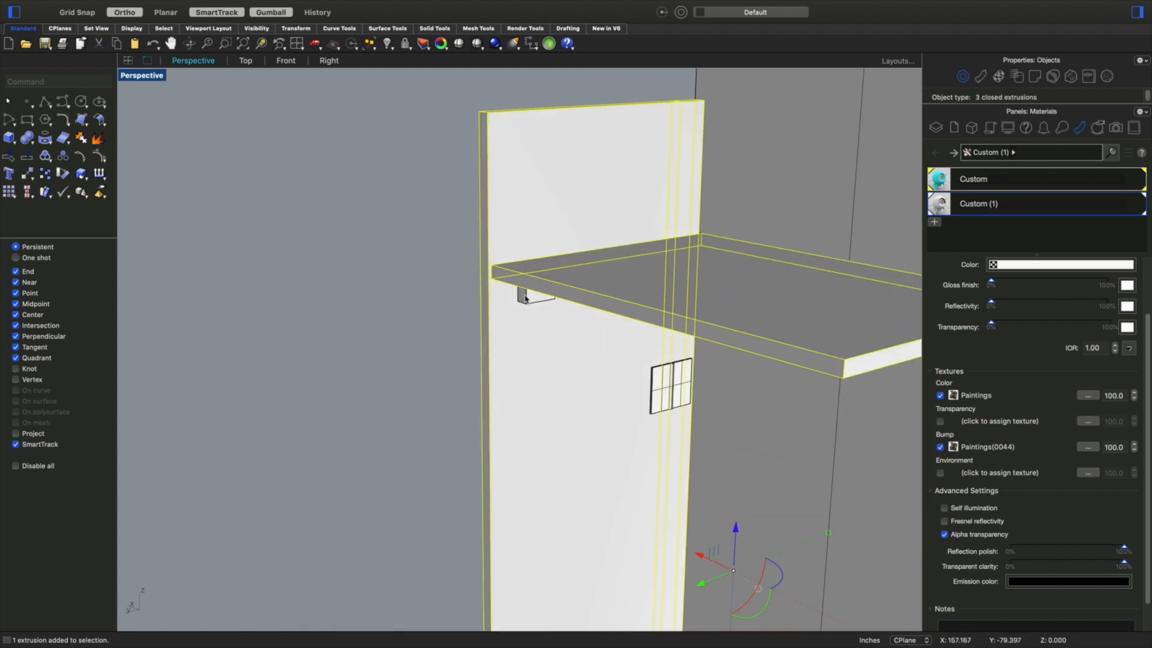
shift+click(665, 387)
scroll(674, 416, down, 5)
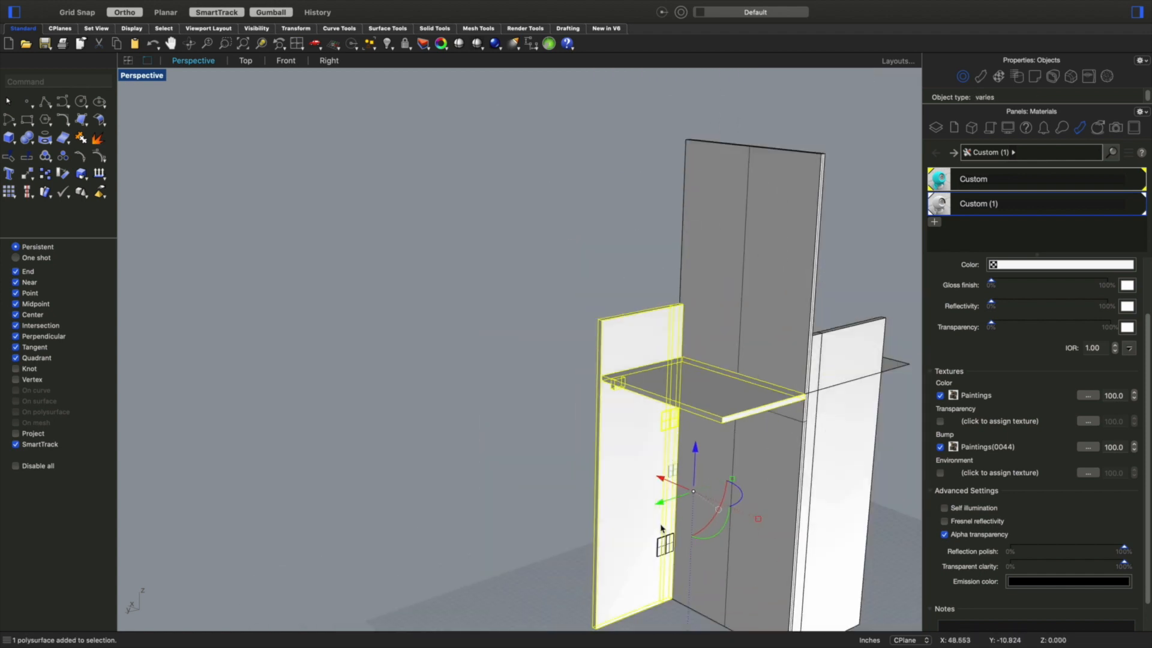
scroll(663, 530, up, 3)
scroll(663, 560, down, 6)
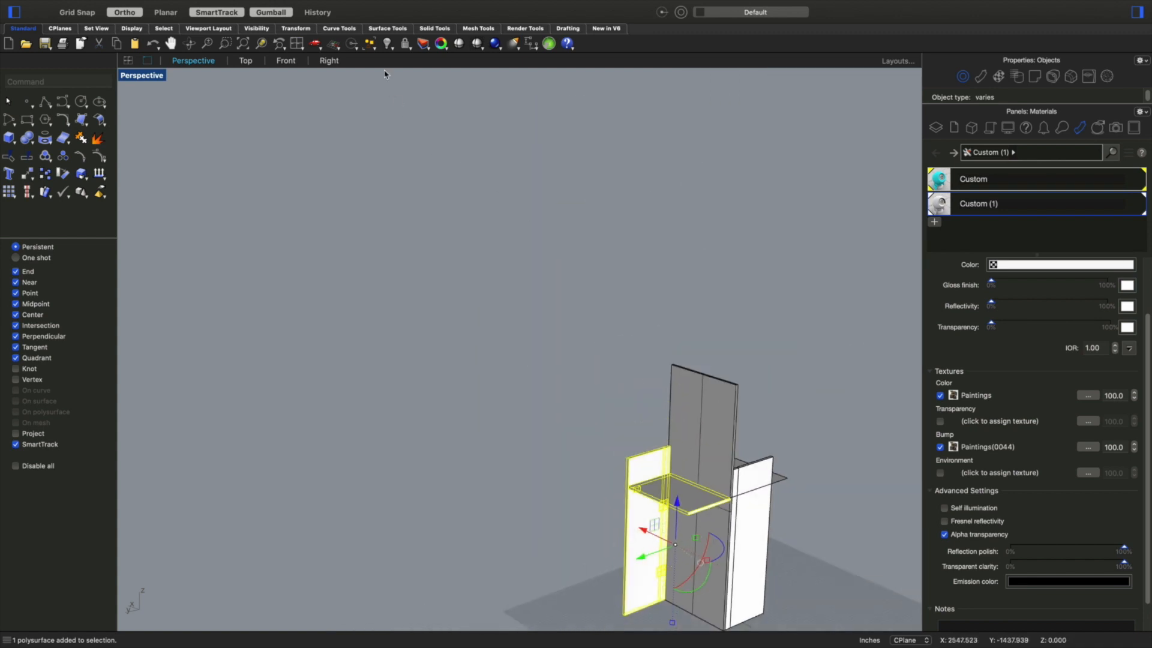
click(387, 43)
Step: Hide the support bar left under the removed shelf and its two small hinges
scroll(666, 531, down, 3)
right_drag(666, 531, 749, 540)
scroll(714, 510, up, 6)
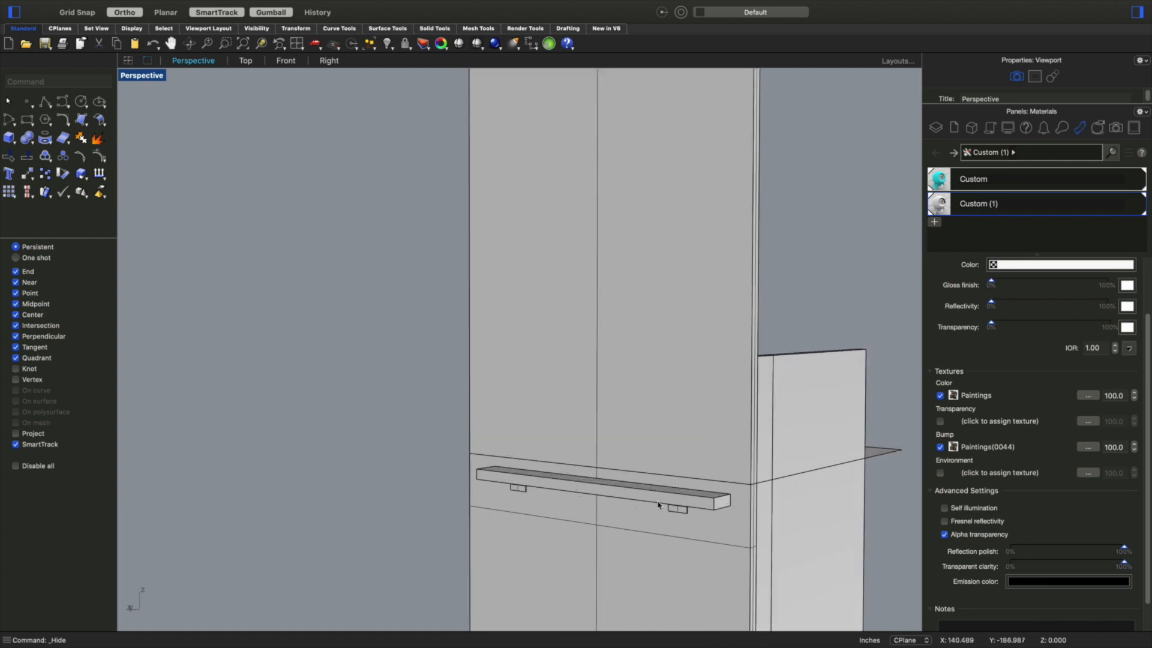
click(658, 491)
key(Return)
click(677, 507)
key(Return)
click(514, 489)
key(Return)
Step: Hide the opposite side panel and the narrow strip joining it to the back panel
click(817, 436)
key(Return)
right_drag(829, 437, 540, 448)
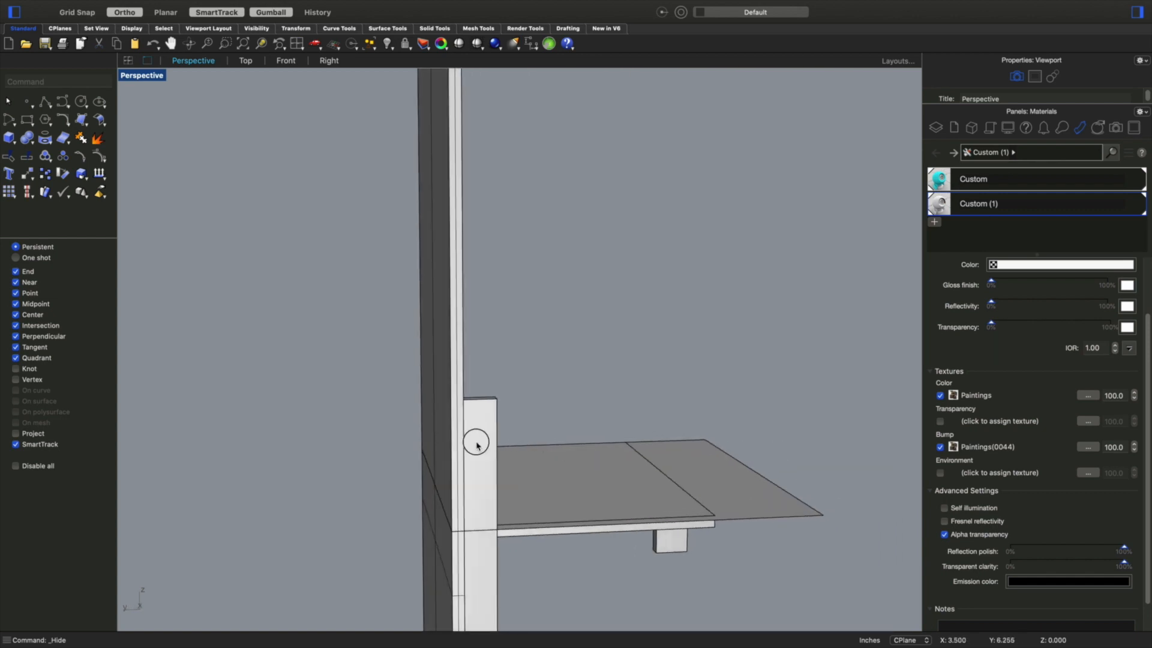
click(476, 445)
key(Return)
Step: Hide the shelf on the panel's other side along with its support pieces and remaining hardware
right_drag(602, 567, 600, 561)
click(557, 412)
key(Return)
right_drag(538, 488, 565, 452)
click(551, 463)
key(Return)
drag(233, 522, 498, 450)
key(Return)
click(357, 589)
key(Return)
Step: Hide the leftover hinge beside the lower part of the back panel
right_click(563, 581)
click(521, 560)
scroll(510, 570, down, 6)
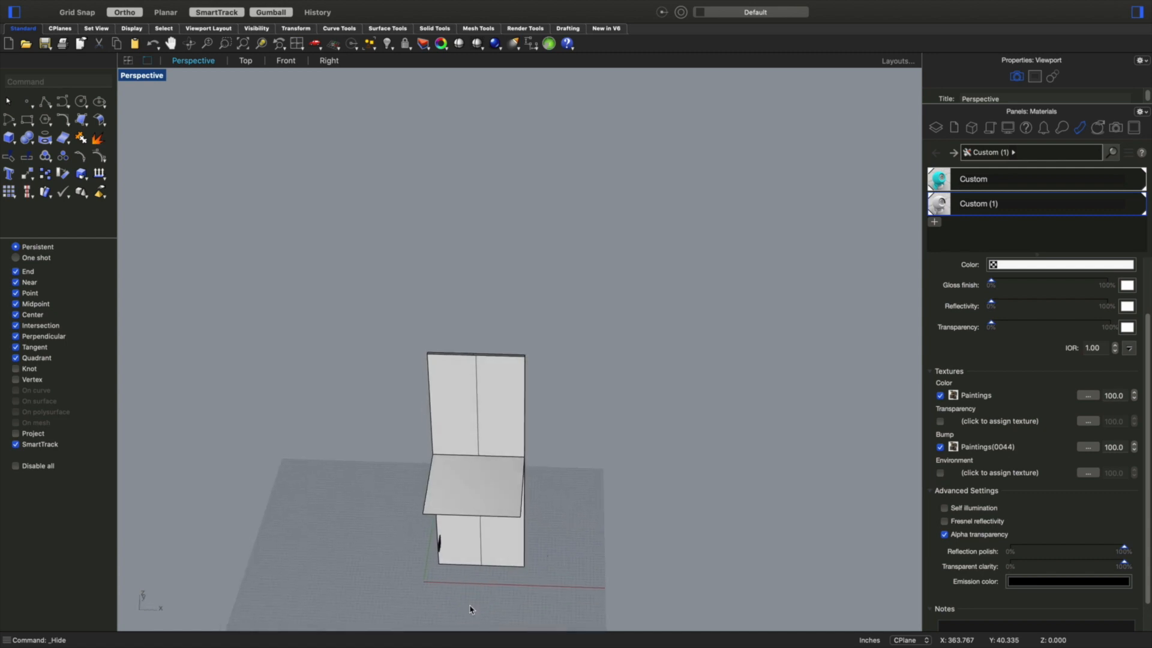
scroll(475, 578, up, 6)
click(606, 581)
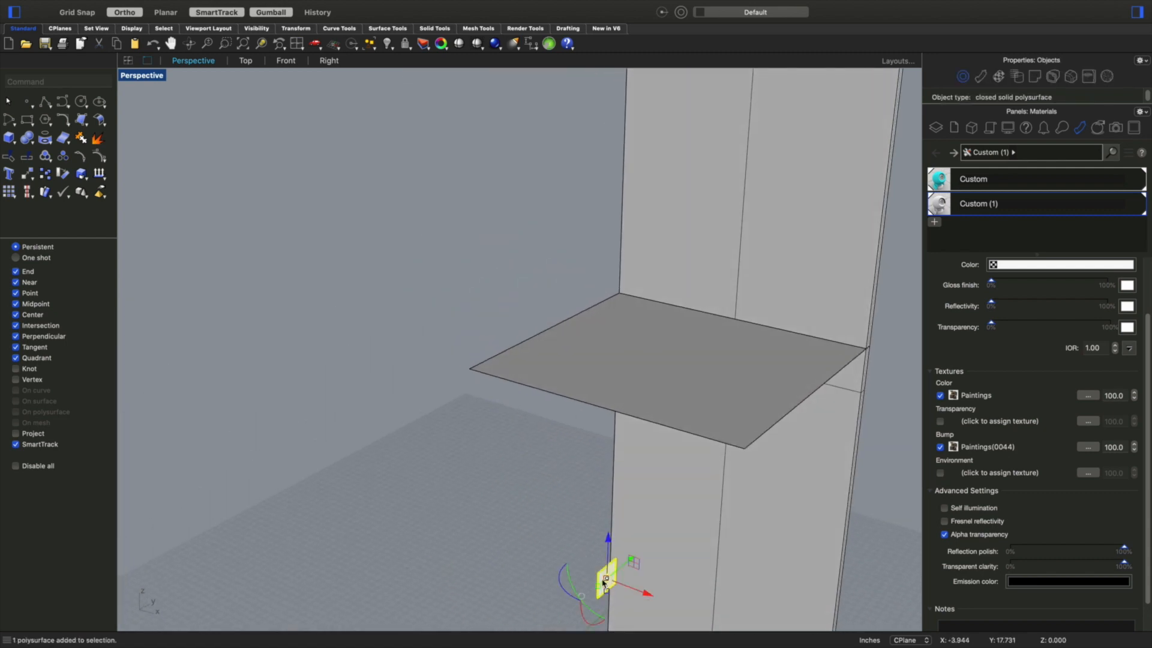
key(Return)
scroll(492, 582, down, 3)
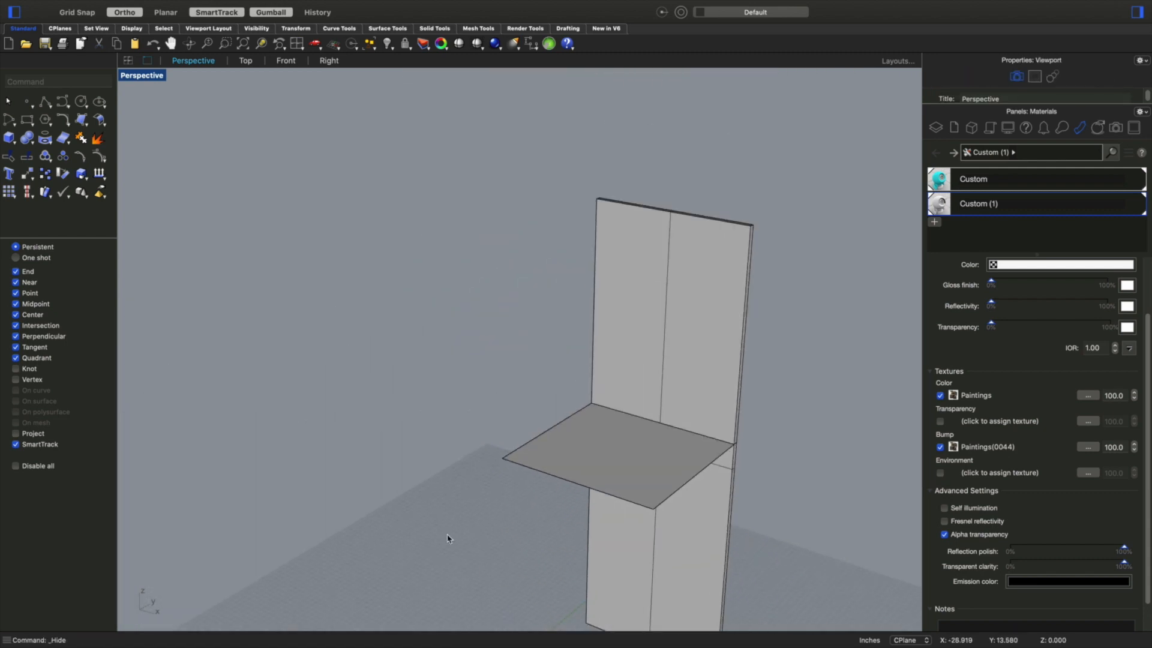
Step: Group the lower part of the back panel together with its surfaces and curve
right_drag(458, 496, 531, 503)
drag(577, 517, 300, 617)
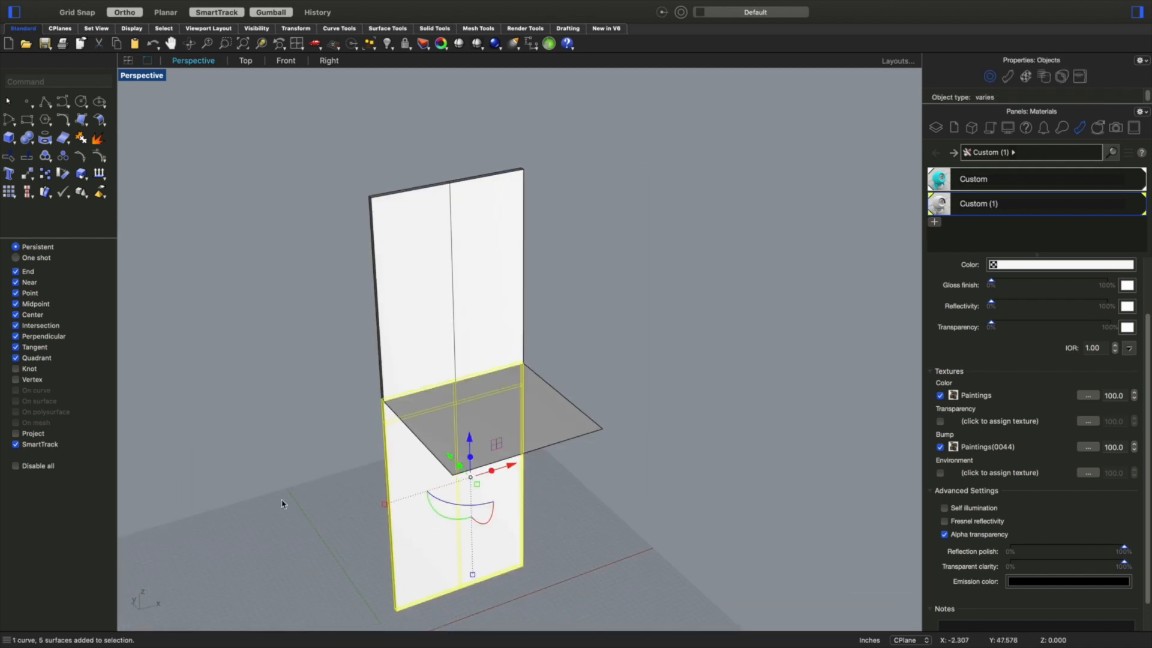
text(Group)
key(Return)
Step: Delete the horizontal cutting surface at shelf height
click(303, 529)
right_drag(309, 532, 452, 457)
click(452, 457)
key(Delete)
Step: Check from several sides that the upper and lower parts of the back panel select as separate groups
right_drag(466, 540, 463, 528)
click(291, 434)
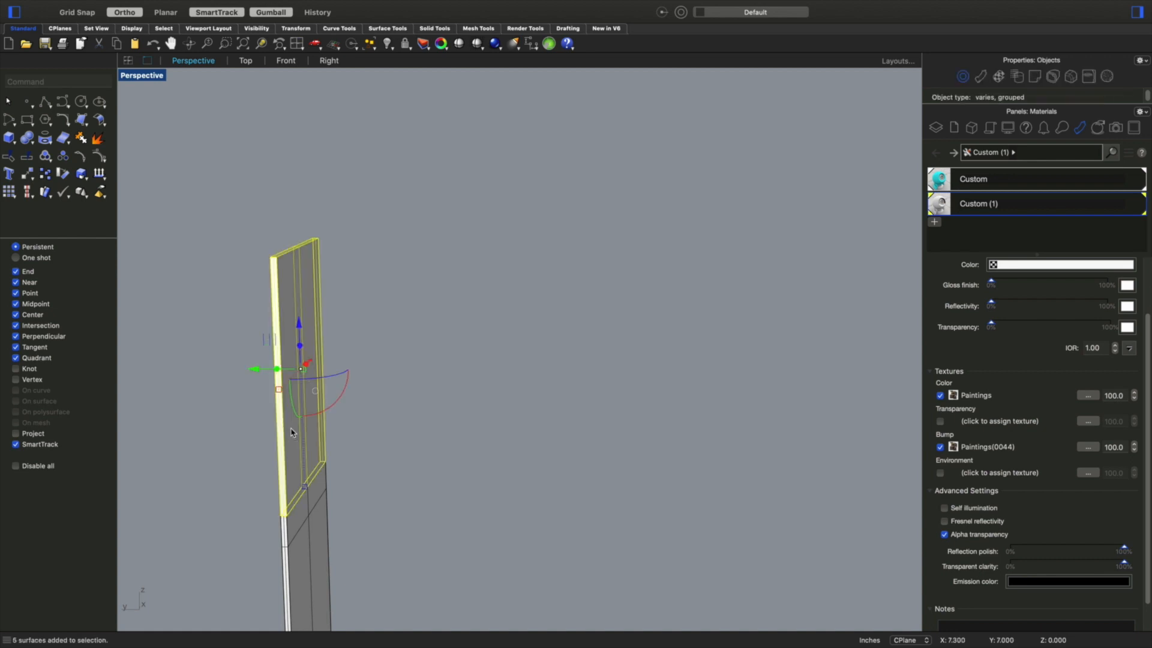
click(310, 582)
scroll(412, 575, down, 5)
shift+right_drag(479, 503, 540, 357)
right_drag(355, 604, 412, 489)
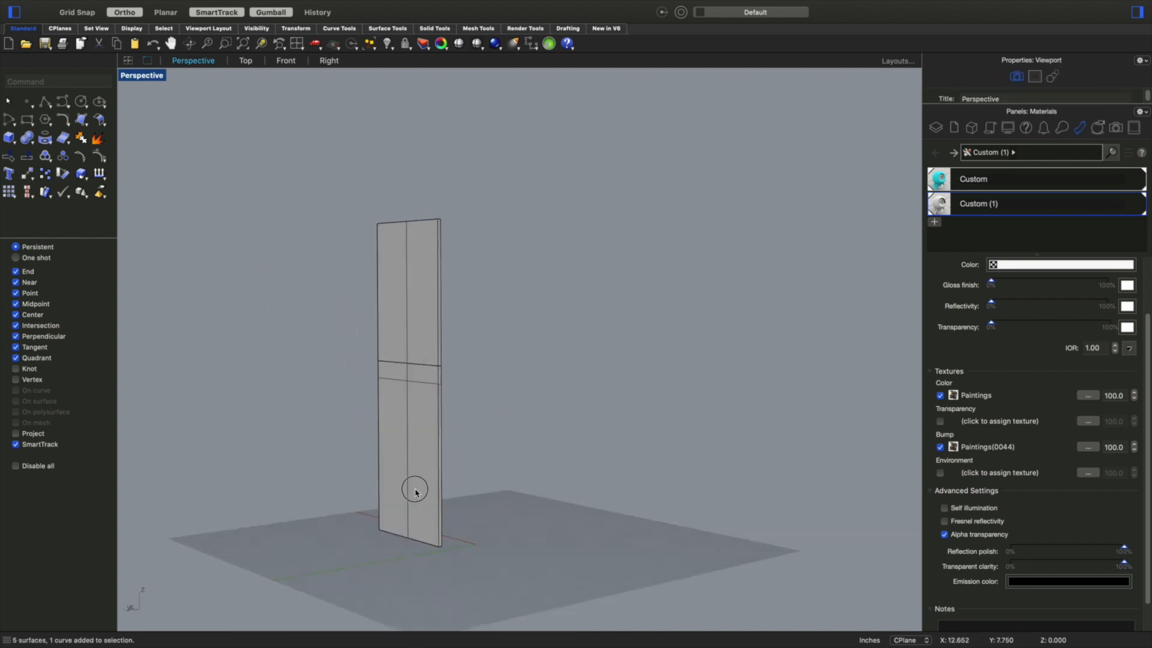
right_drag(510, 548, 433, 557)
click(517, 541)
right_drag(561, 474, 521, 507)
scroll(655, 379, up, 2)
right_drag(656, 376, 610, 507)
click(540, 149)
click(689, 226)
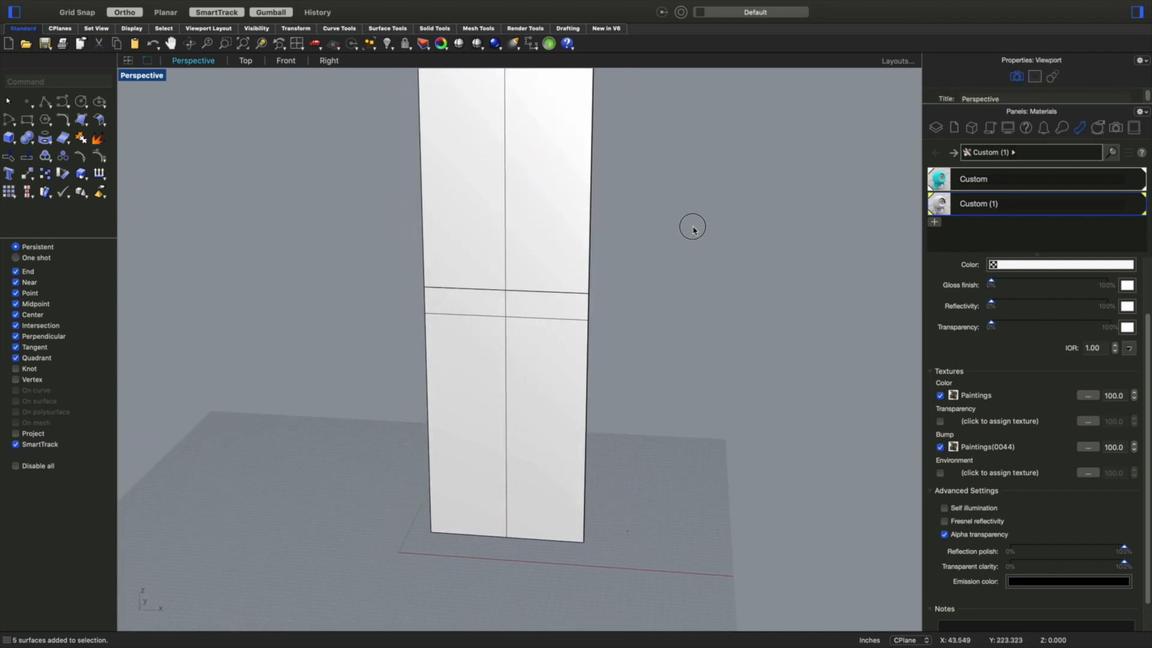
scroll(736, 239, down, 3)
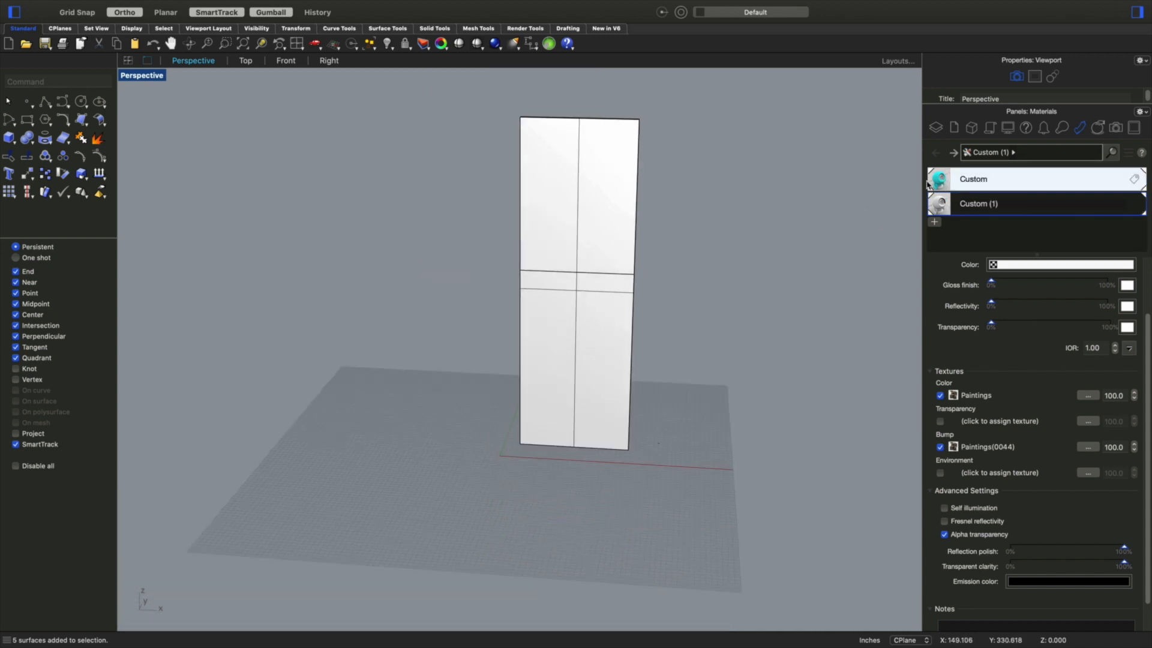
Step: Assign the cyan Custom material to the upper panel group and switch the viewport to Rendered display
drag(943, 179, 587, 157)
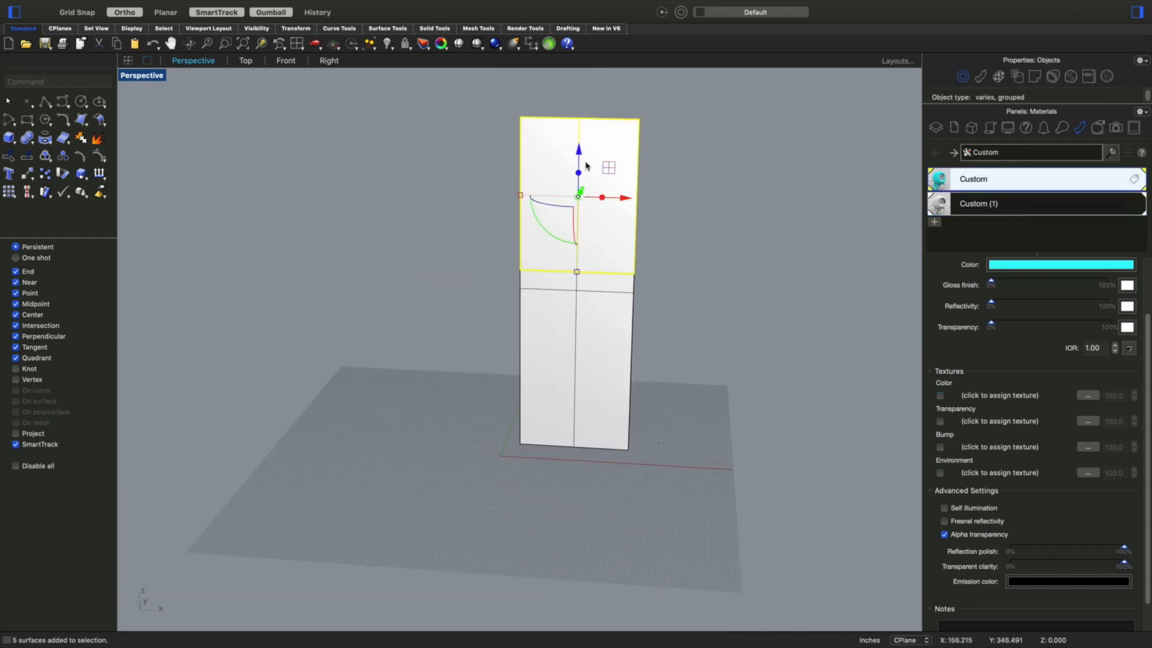
click(745, 211)
right_click(755, 212)
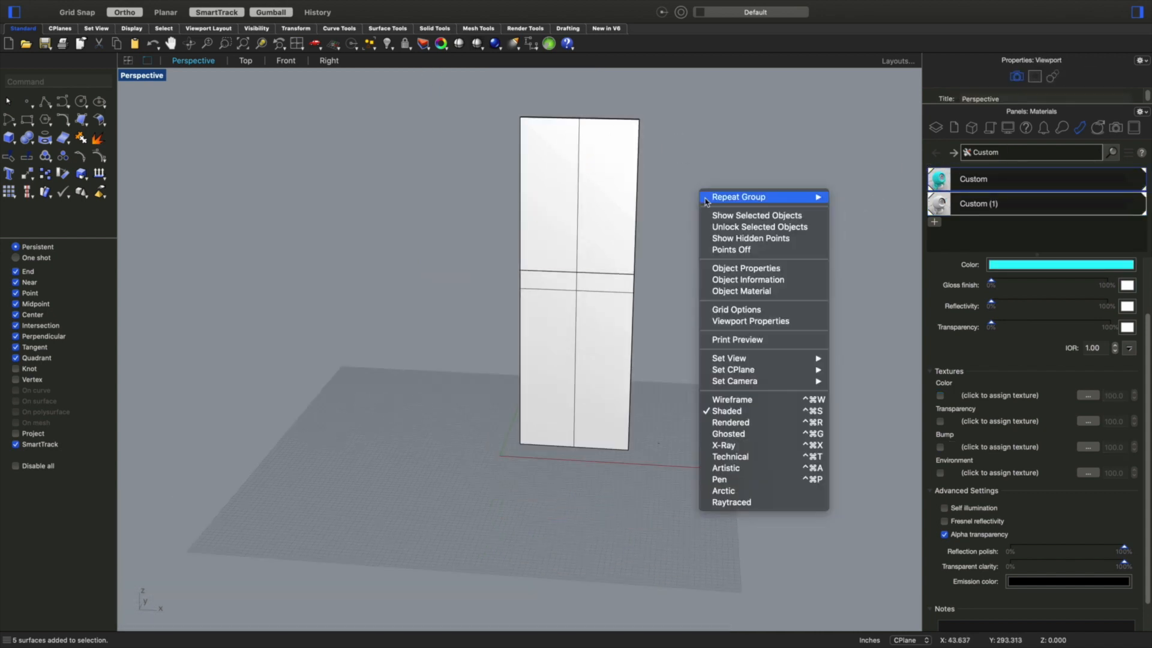
click(735, 423)
right_drag(757, 363, 623, 360)
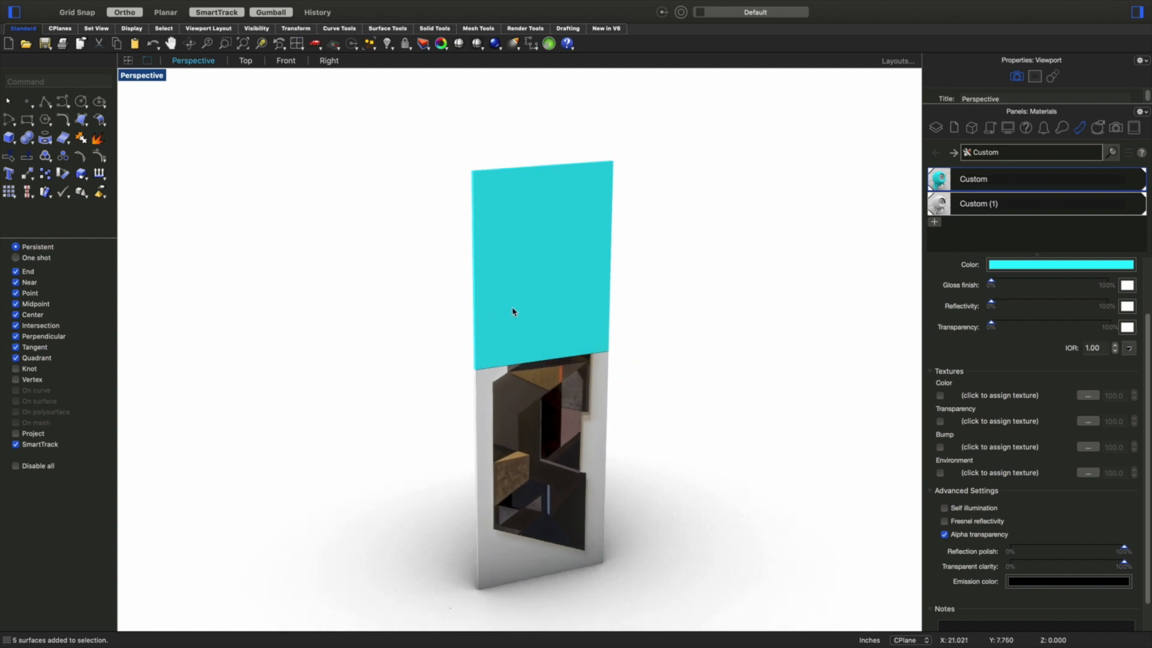
right_drag(290, 339, 352, 362)
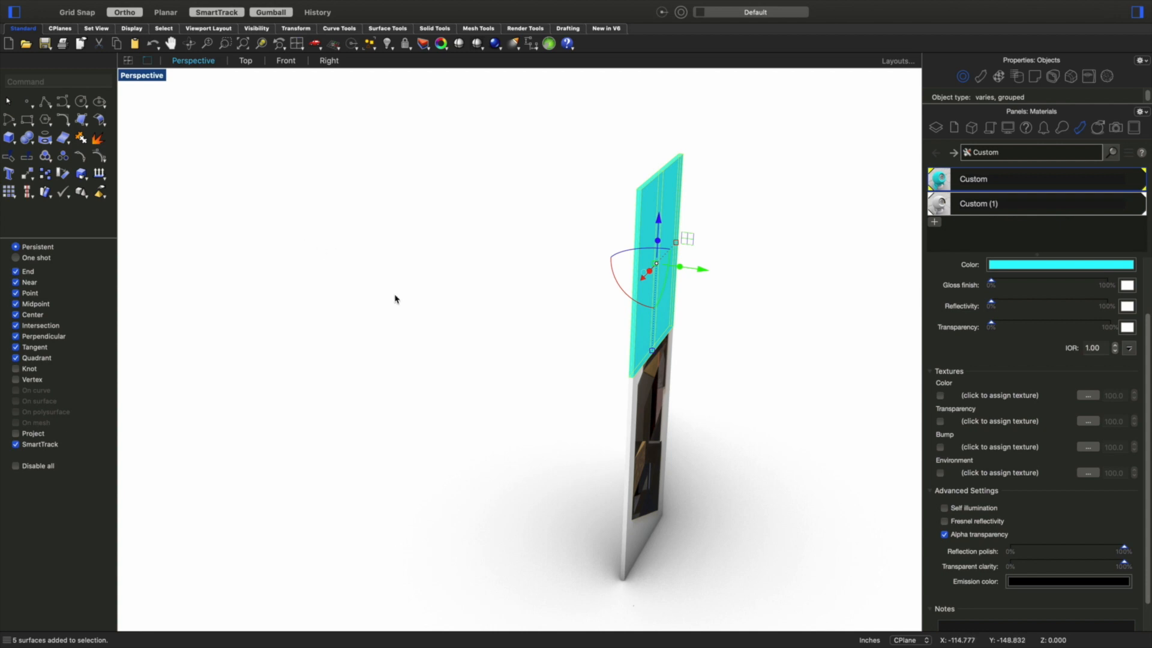
Step: Undo the material assignment on the upper panel group and try to explode the group
key(super+z)
right_drag(360, 264, 404, 276)
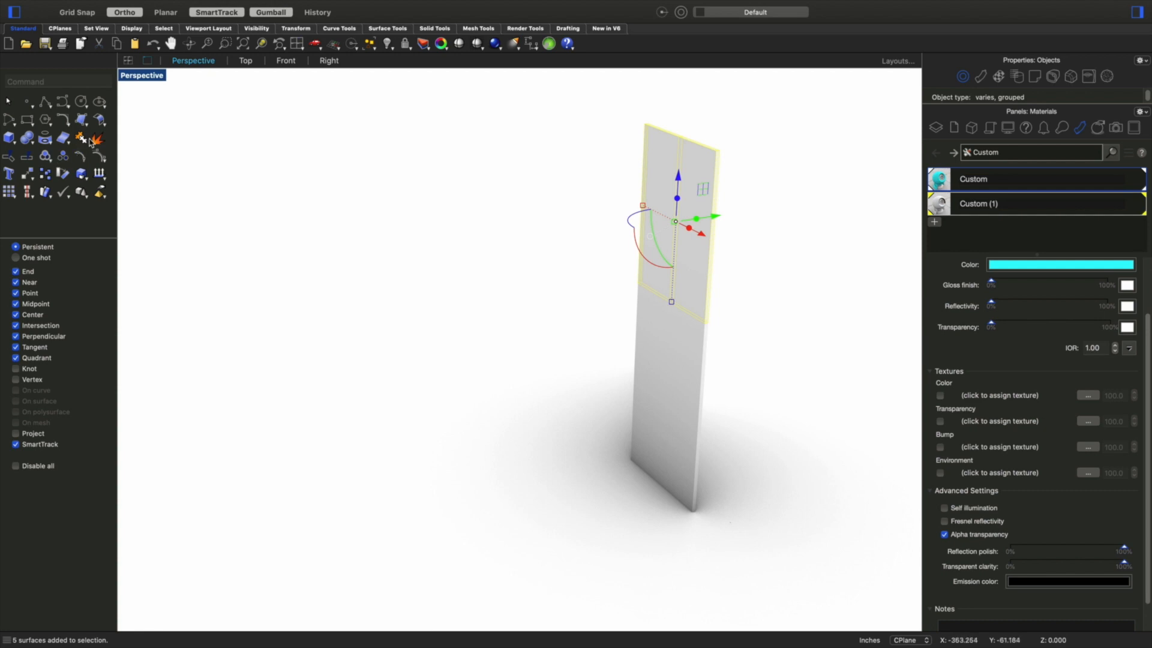
click(99, 141)
click(457, 371)
Step: Assign the cyan Custom material to the whole upper panel group again
right_drag(458, 371, 551, 371)
drag(1023, 185, 684, 163)
right_drag(800, 208, 733, 188)
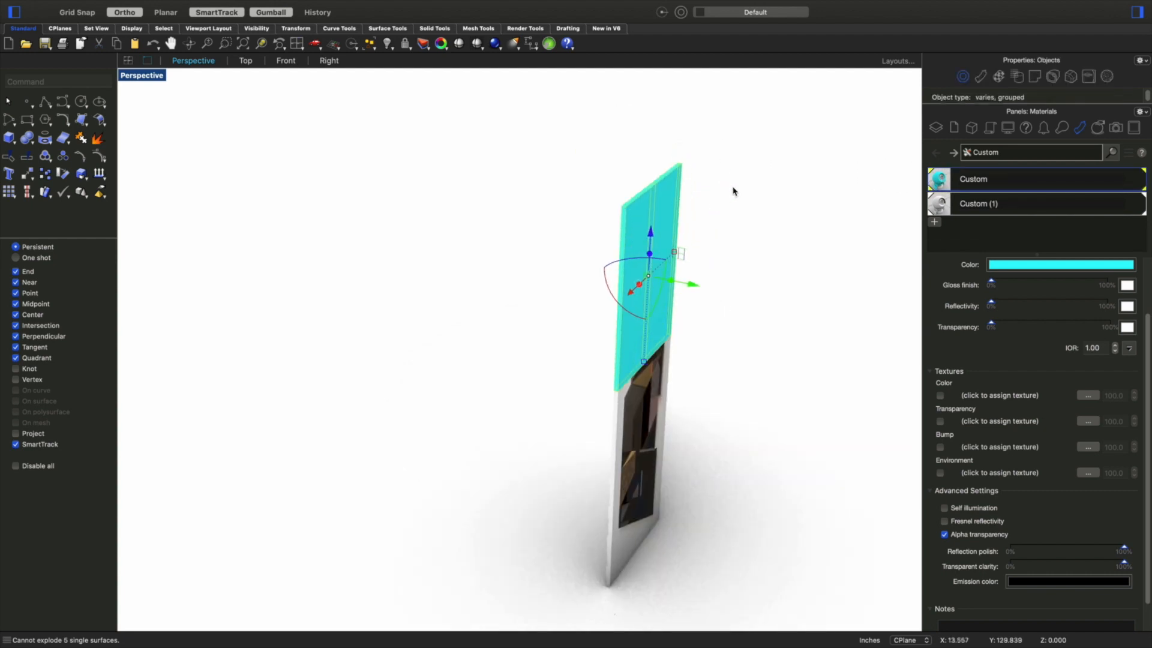
Step: Ungroup the upper part of the back panel into its separate surfaces
click(677, 255)
text(ungr)
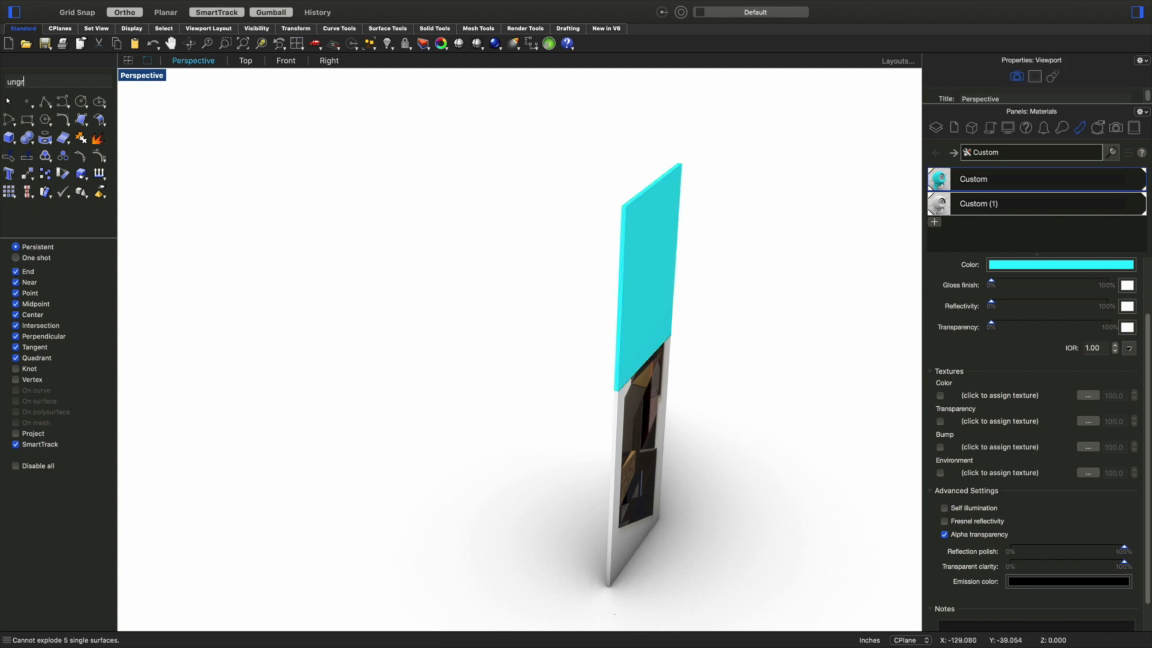
text(oup)
key(Return)
click(631, 266)
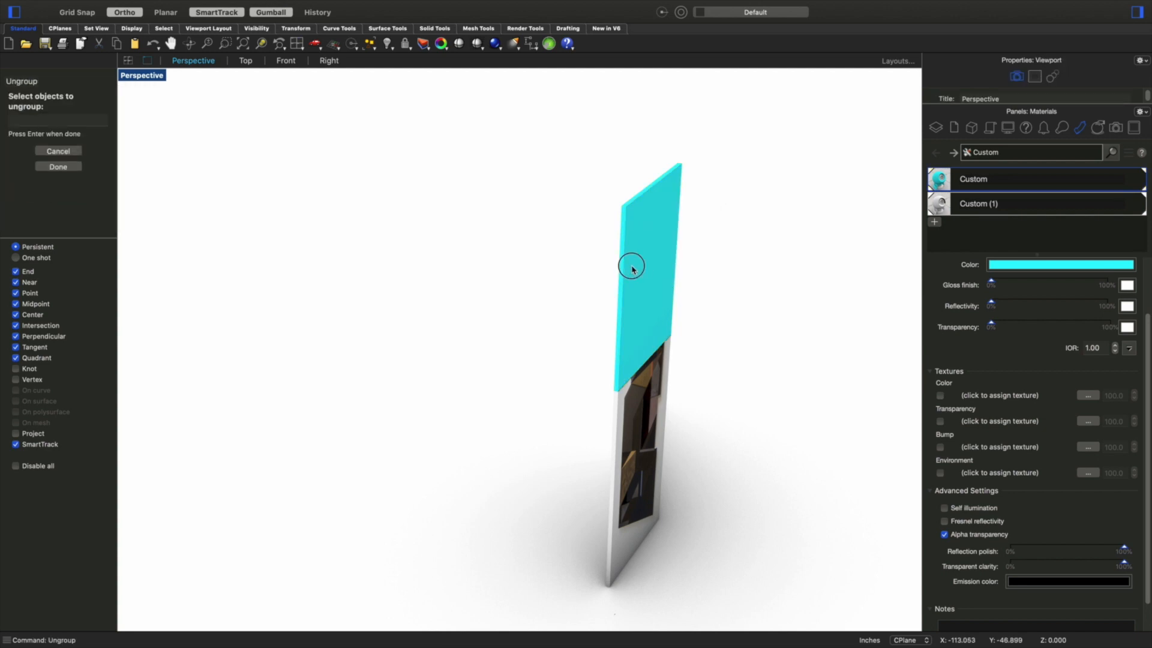
key(Return)
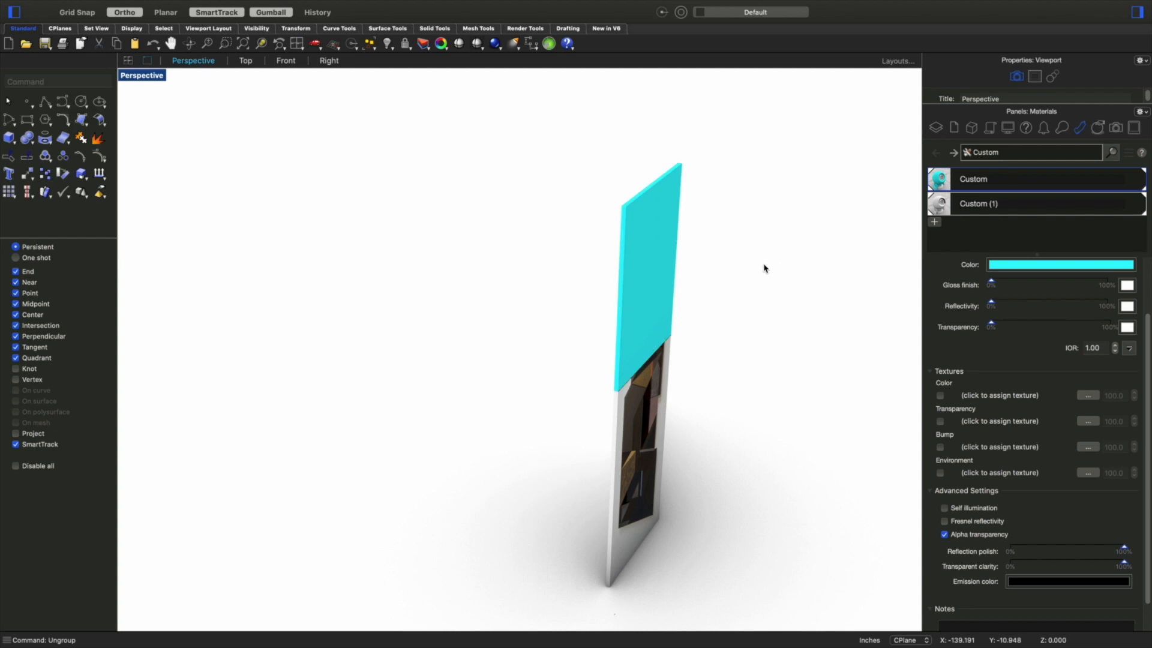
Step: Assign the Custom (1) painting material to the upper part's wide face above the painted lower face
right_drag(874, 258, 820, 277)
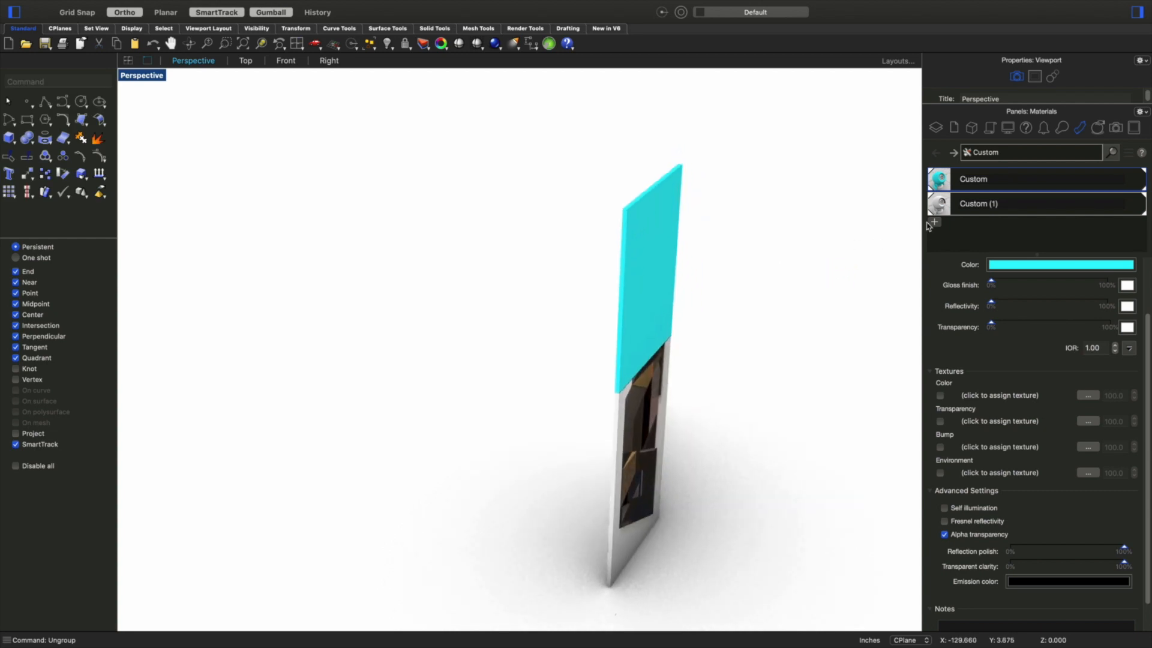
drag(939, 203, 653, 247)
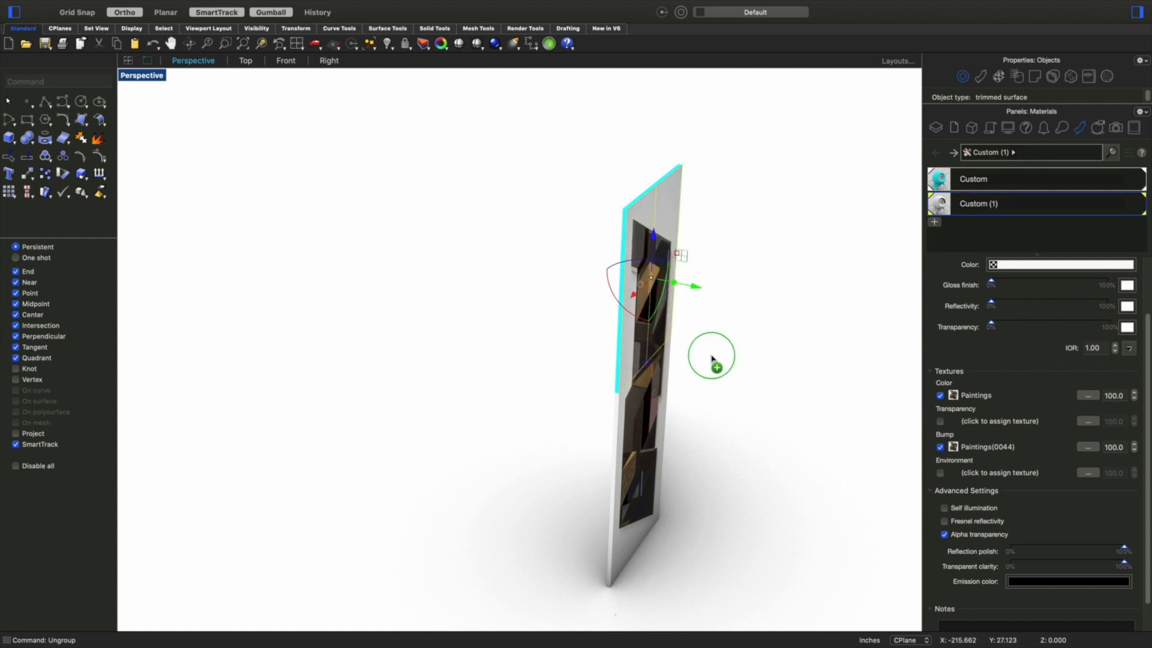
right_click(459, 410)
click(449, 372)
drag(579, 369, 505, 369)
Step: Assign the Custom (1) painting material to the opposite wide face of the upper part
click(667, 214)
click(412, 404)
right_drag(427, 408, 554, 381)
drag(978, 203, 548, 211)
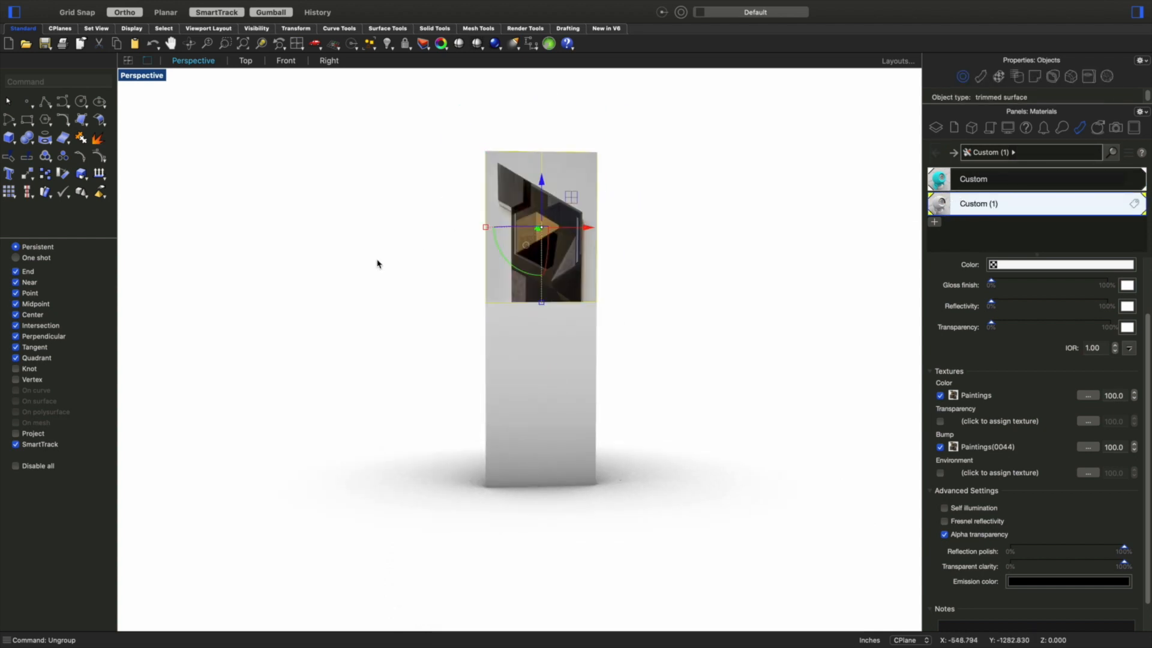
click(352, 370)
right_drag(352, 370, 308, 347)
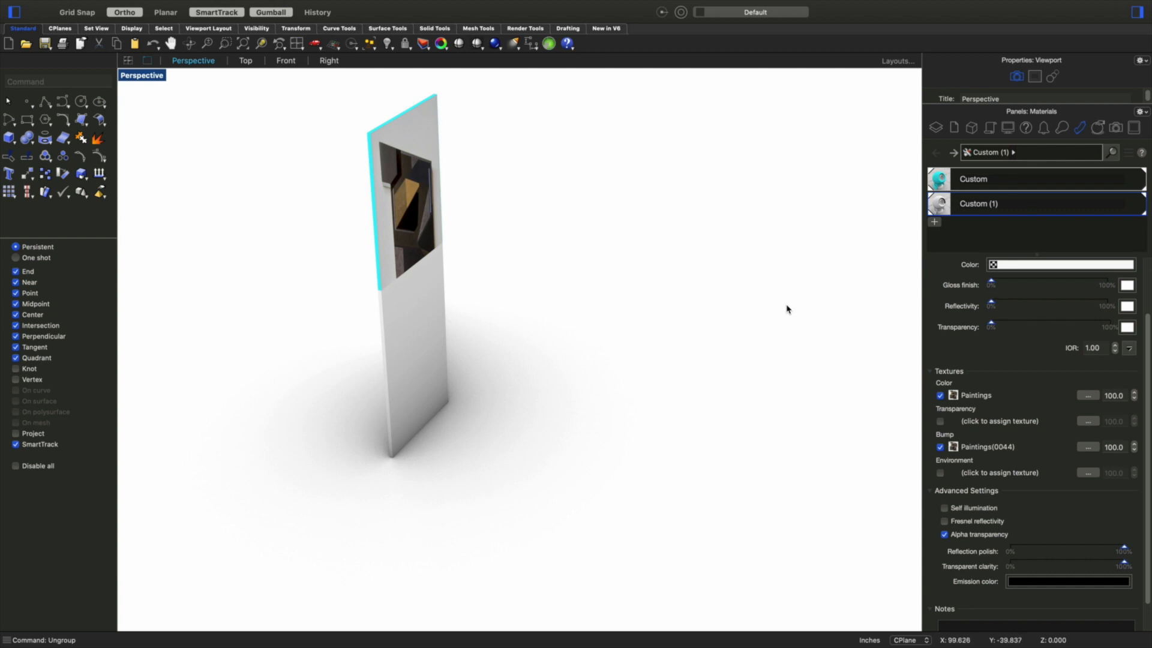
Step: Add a new material of type Custom to the material list
click(934, 222)
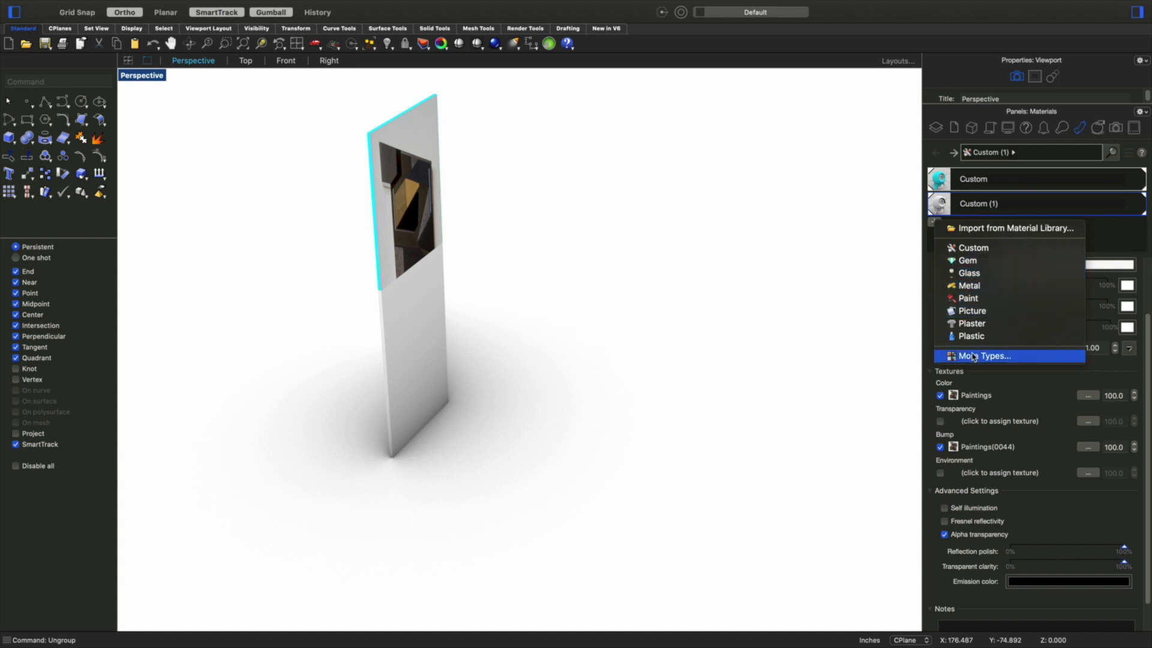
click(959, 246)
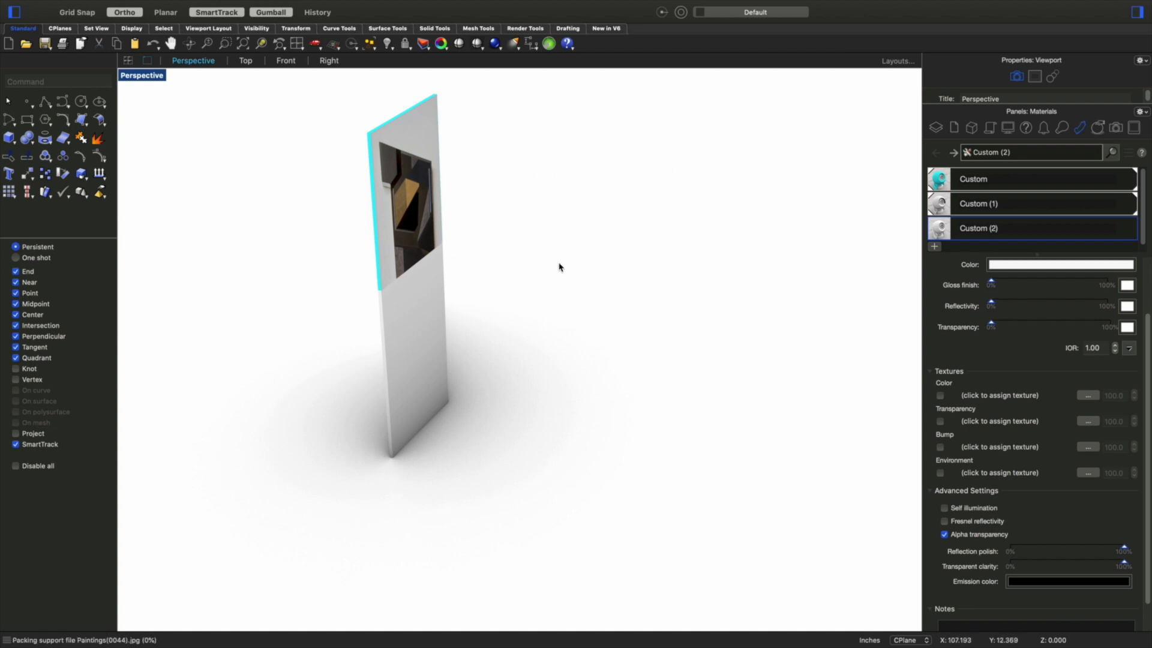
click(744, 8)
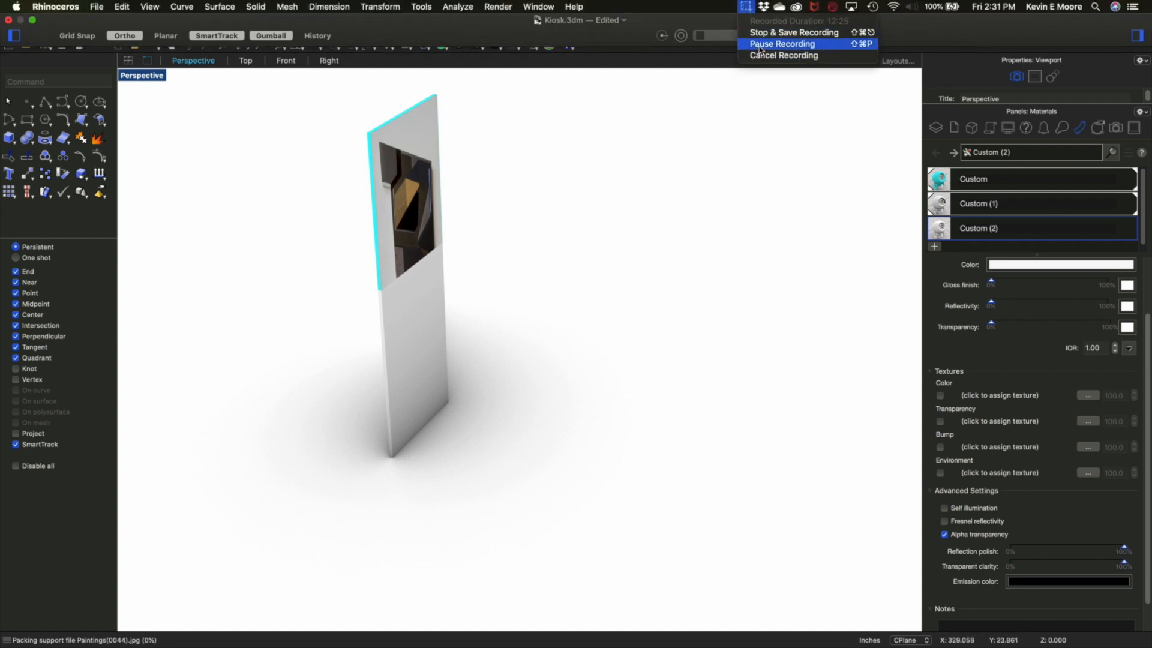
click(774, 45)
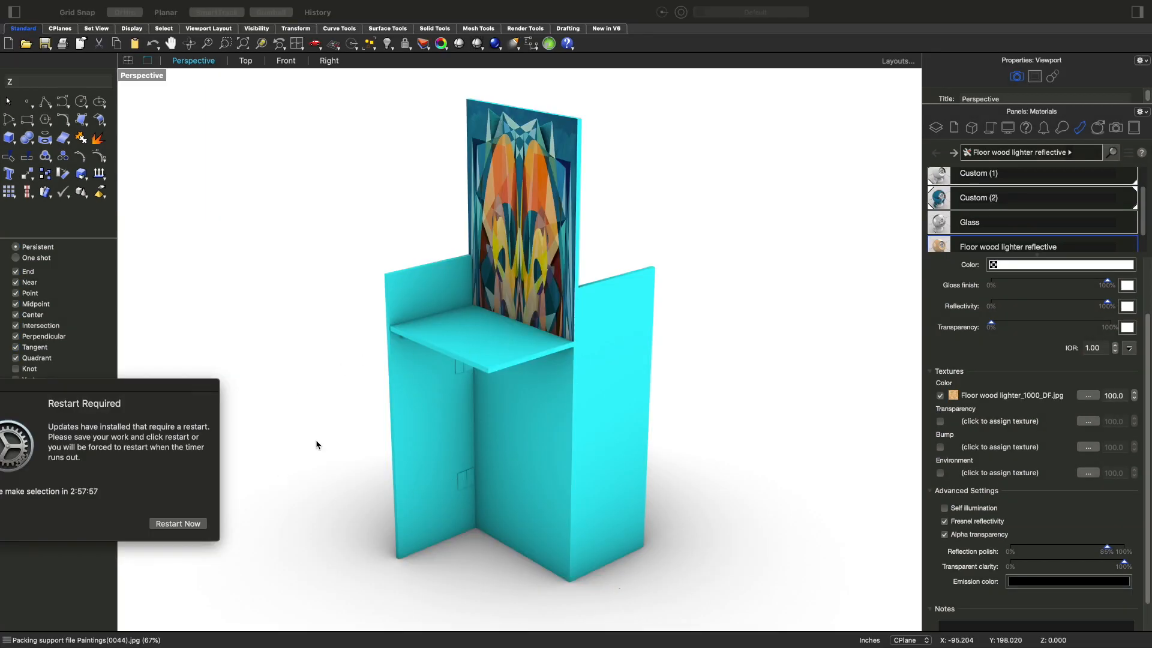
right_drag(317, 445, 635, 366)
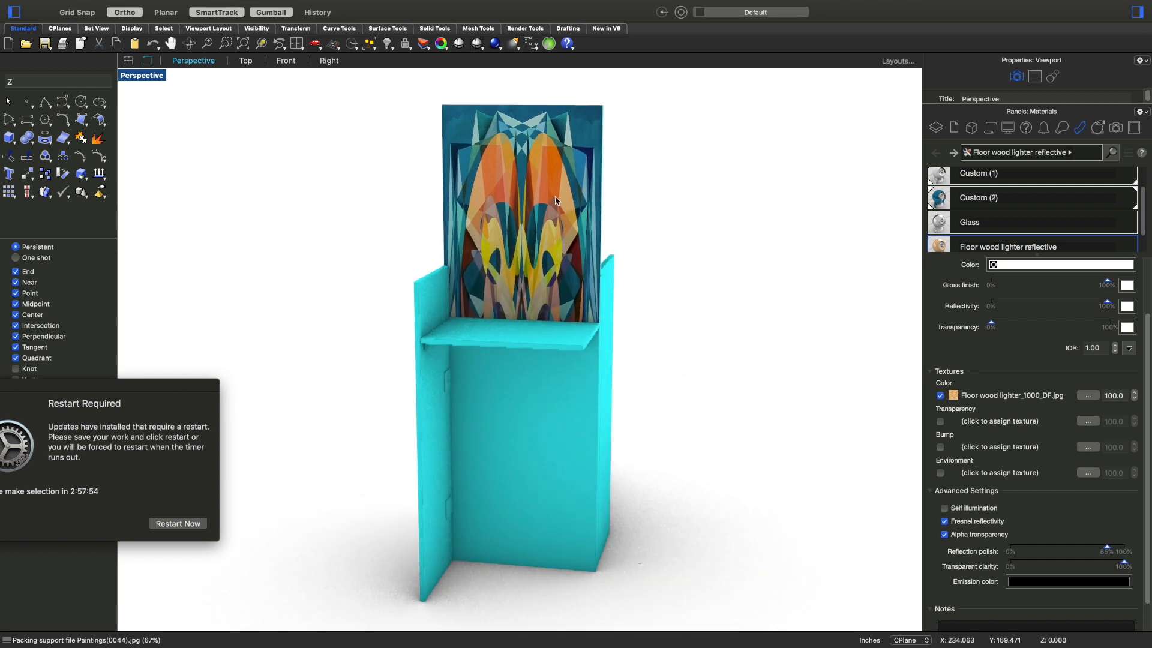
right_drag(663, 378, 575, 342)
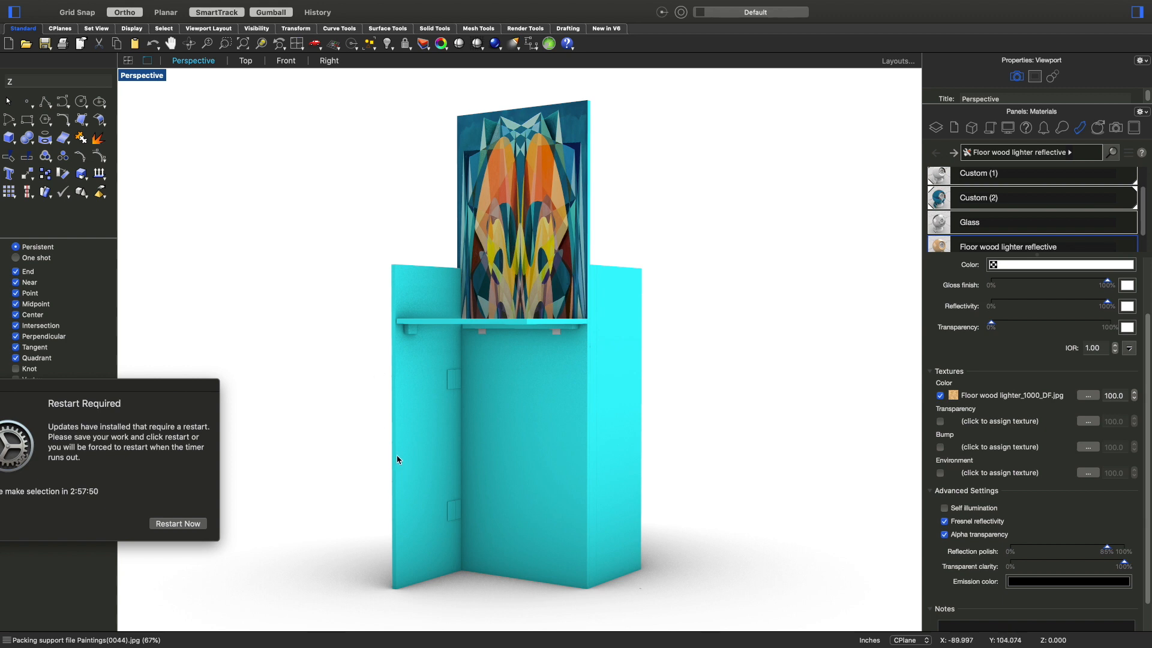
Step: Move the restart notice out of the way and choose 800 x 600 as dimensions in the document's Render settings
drag(139, 382, 56, 646)
mouse_move(367, 3)
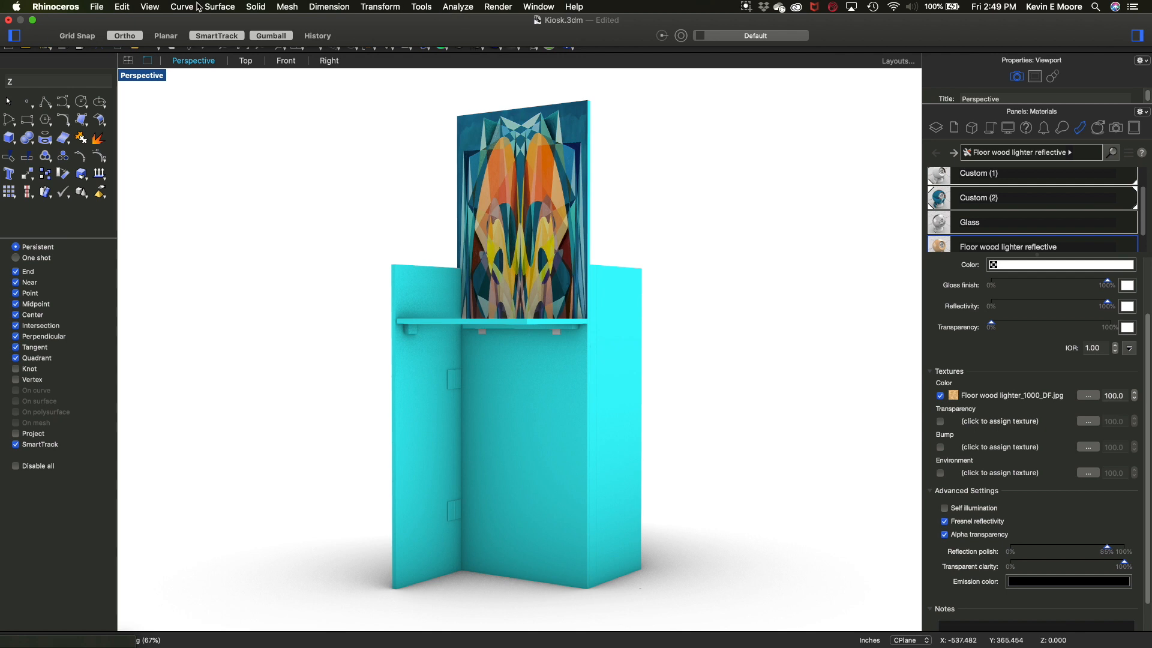
click(98, 8)
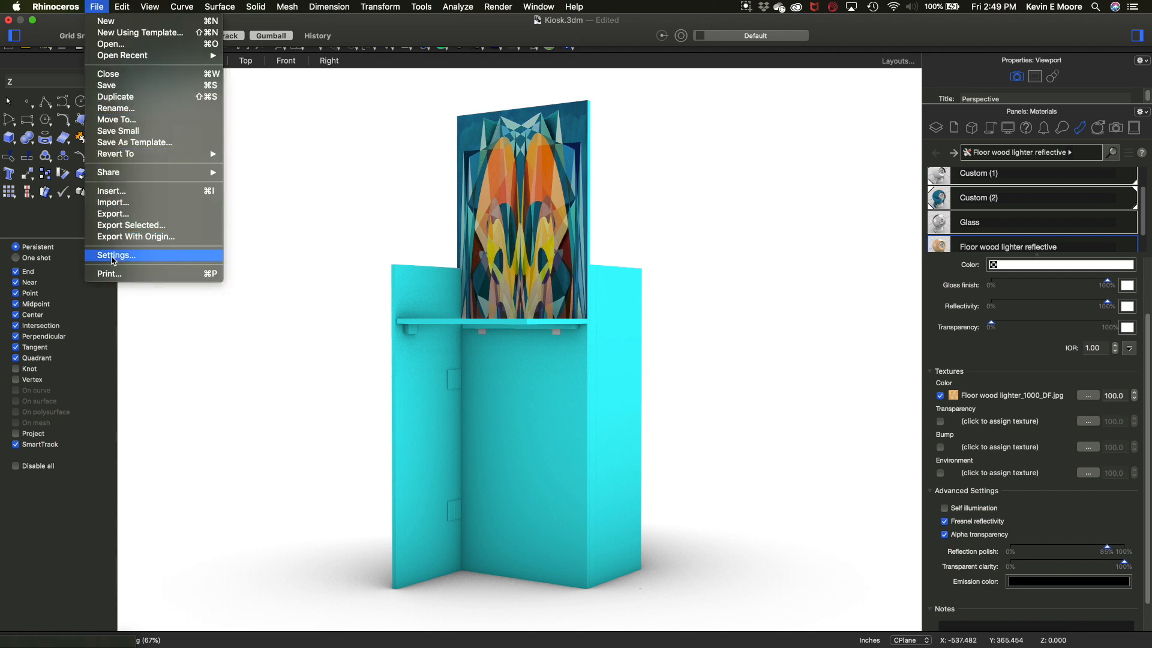
click(113, 256)
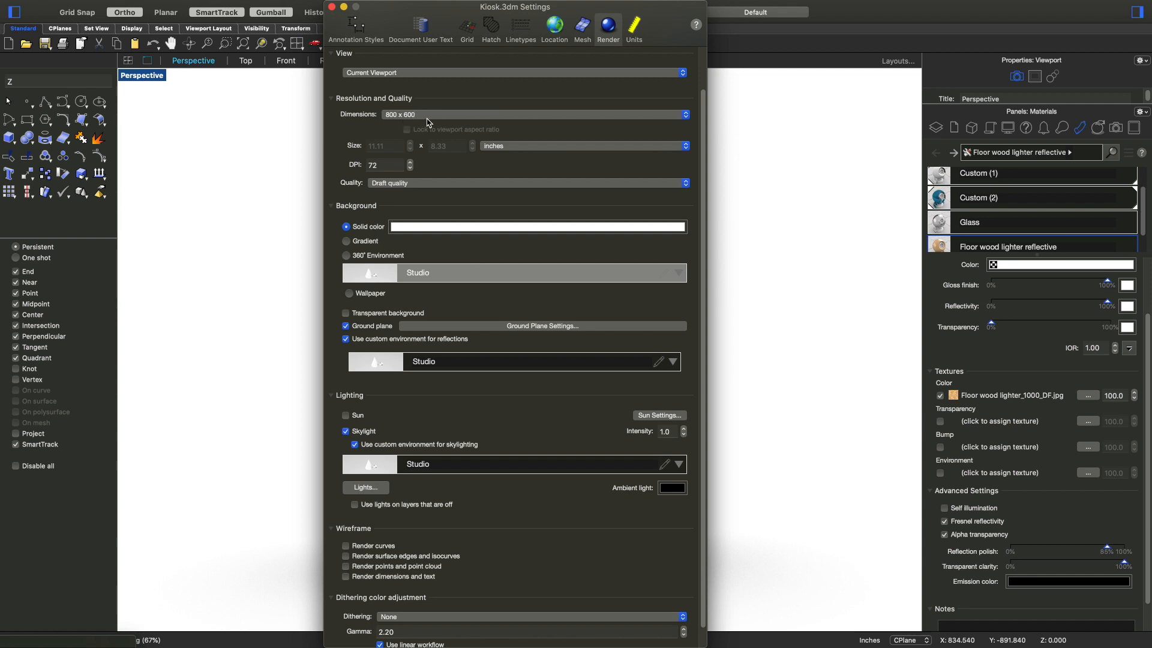
click(431, 117)
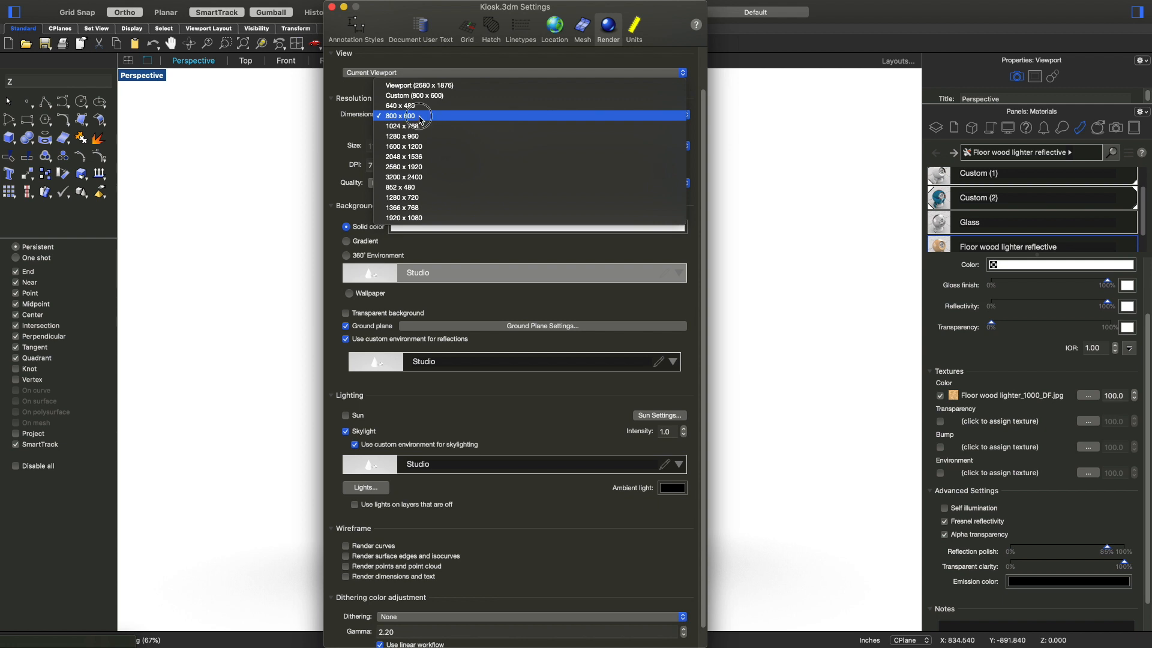
click(414, 114)
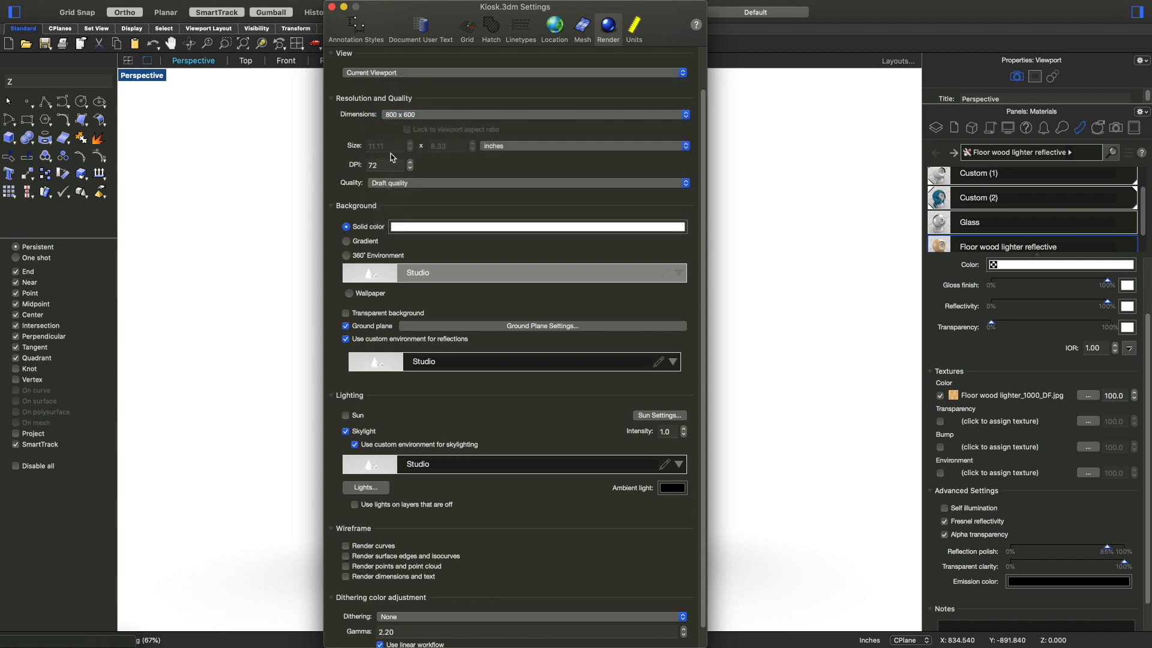
Step: Change the render background from solid color to Gradient
scroll(445, 169, up, 2)
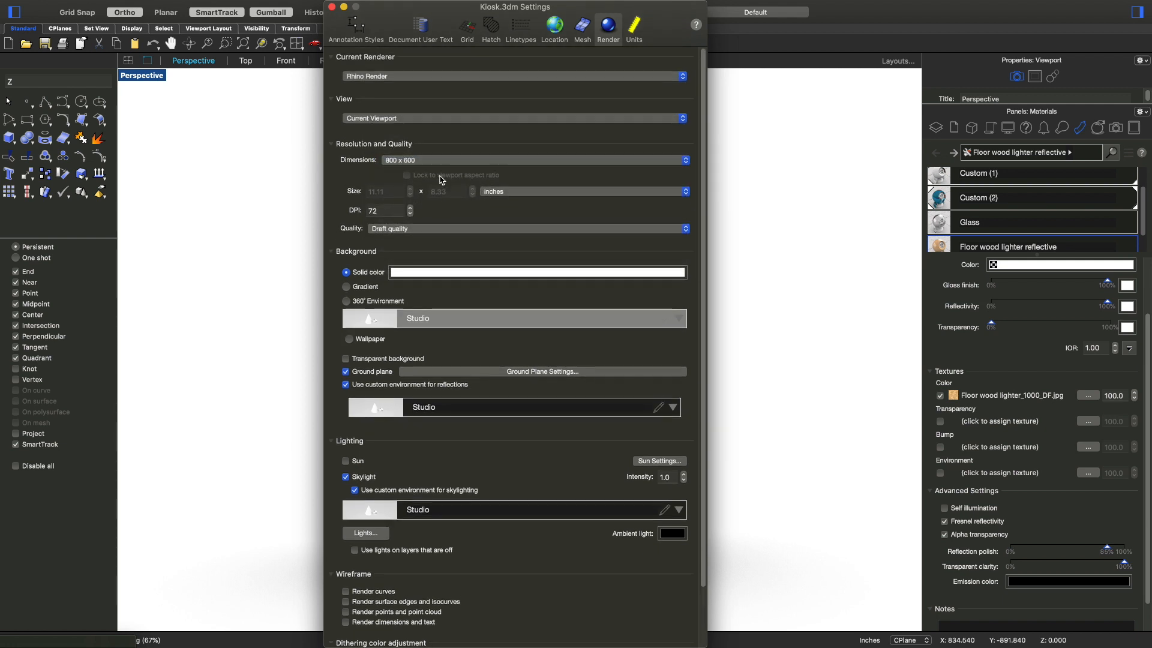
click(353, 288)
scroll(361, 295, down, 1)
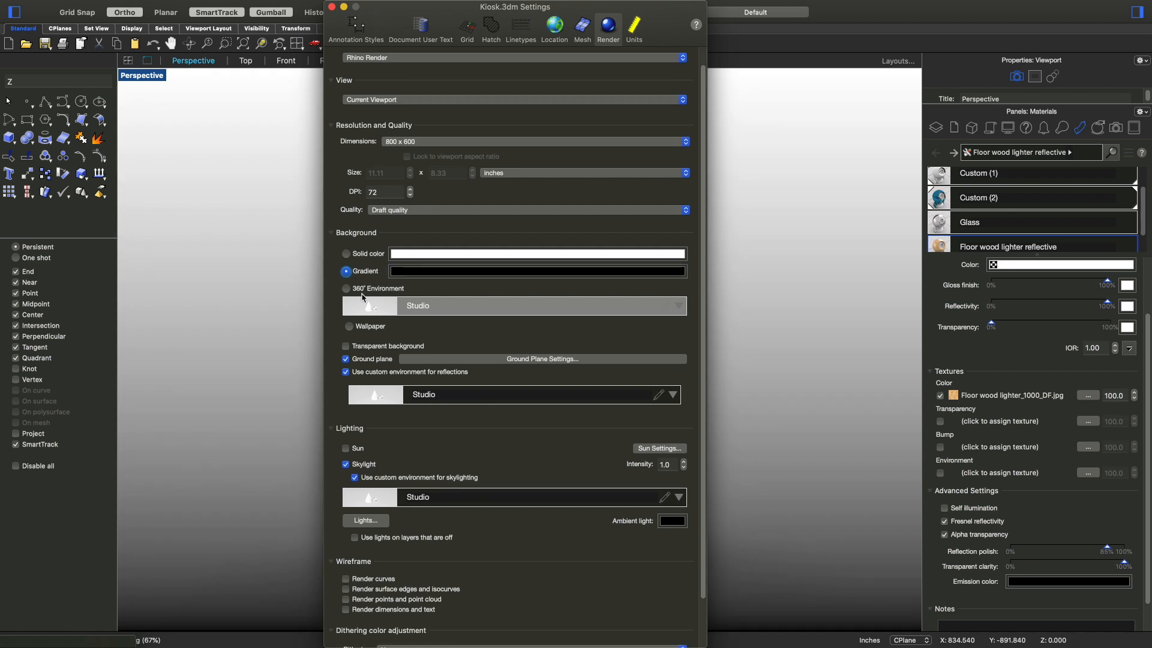
Step: Turn on the Sun in the render lighting and close the document settings
scroll(361, 321, down, 2)
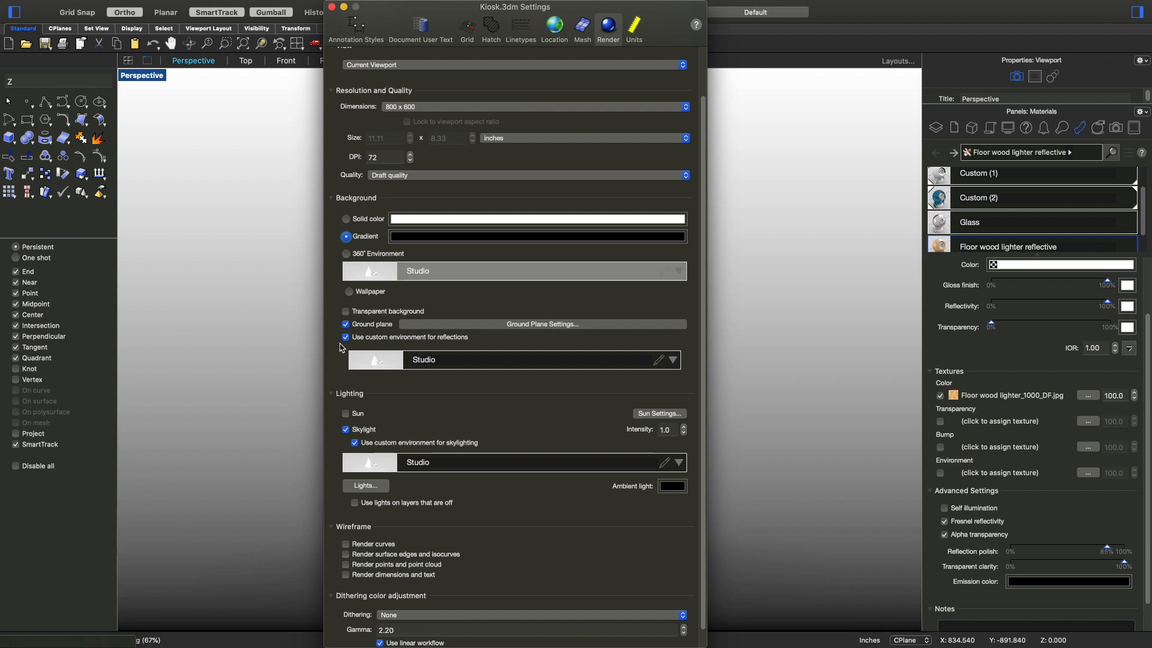
scroll(402, 360, down, 1)
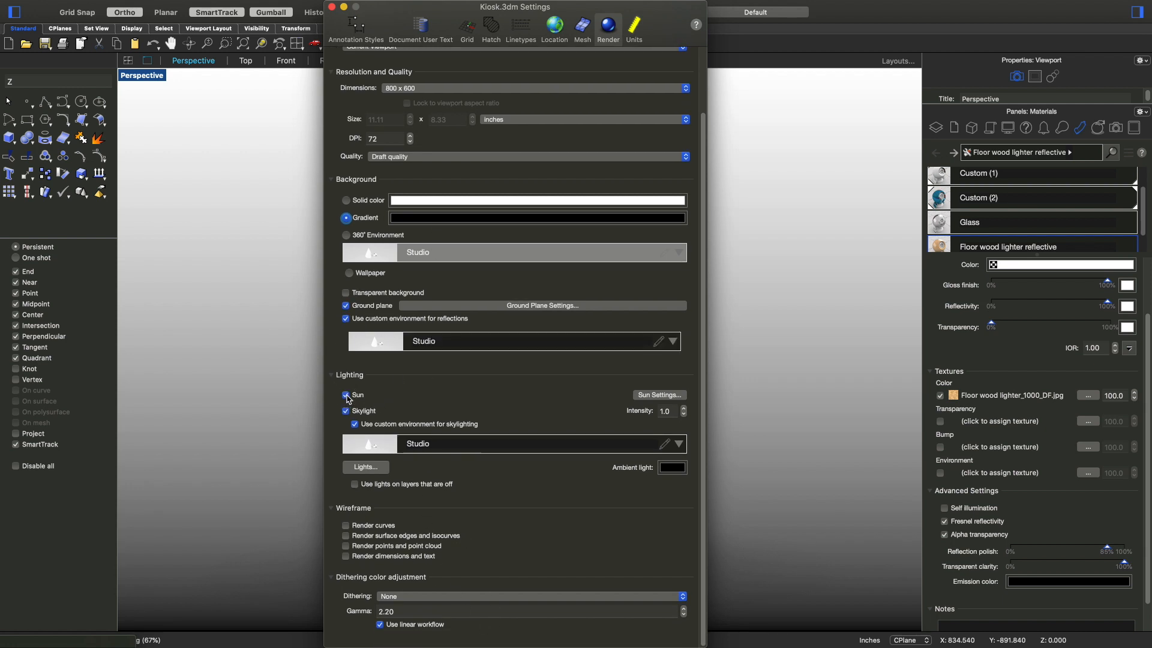
scroll(531, 349, up, 4)
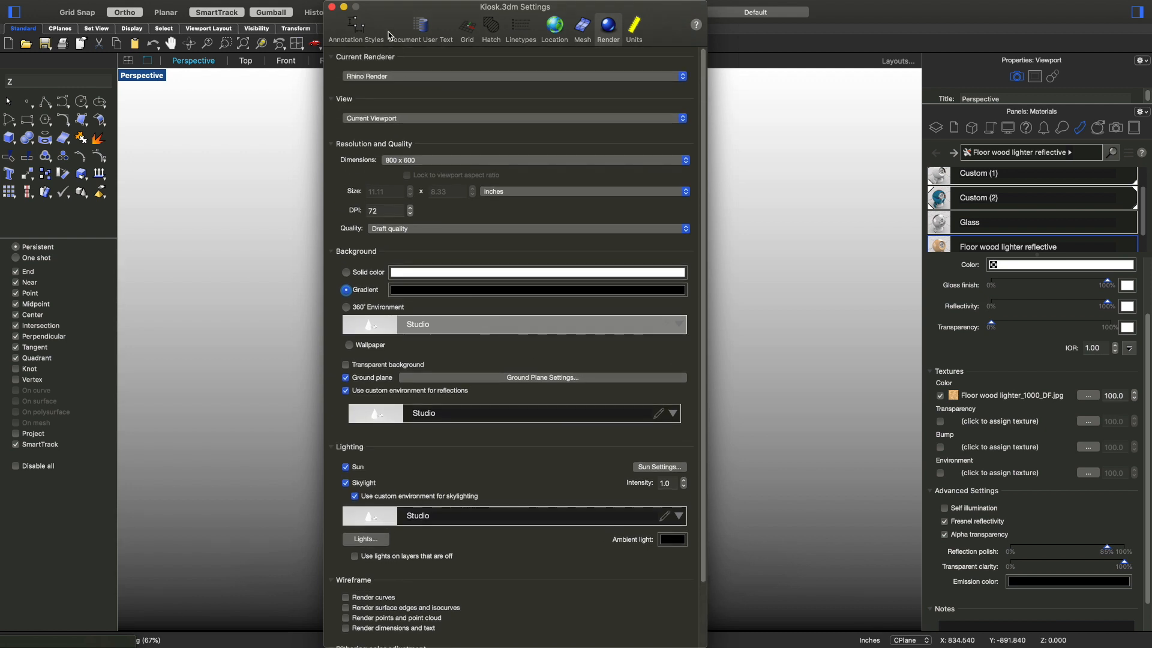
click(331, 7)
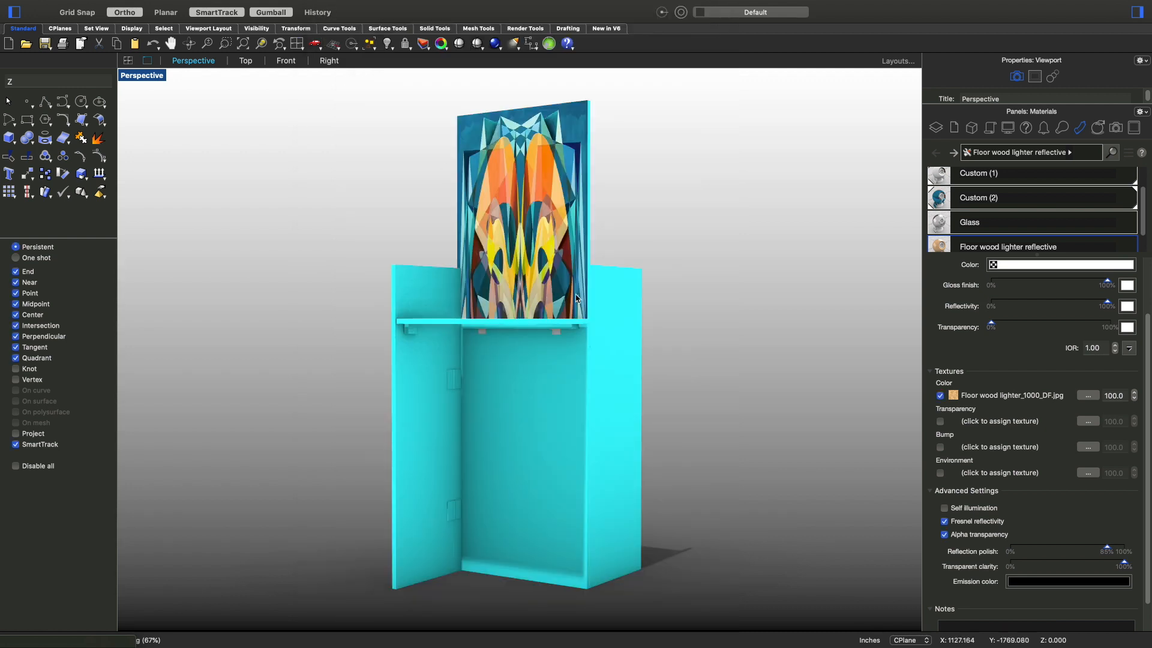
Step: Run a render preview of the kiosk in the Perspective view, check the image and close the render window
click(497, 45)
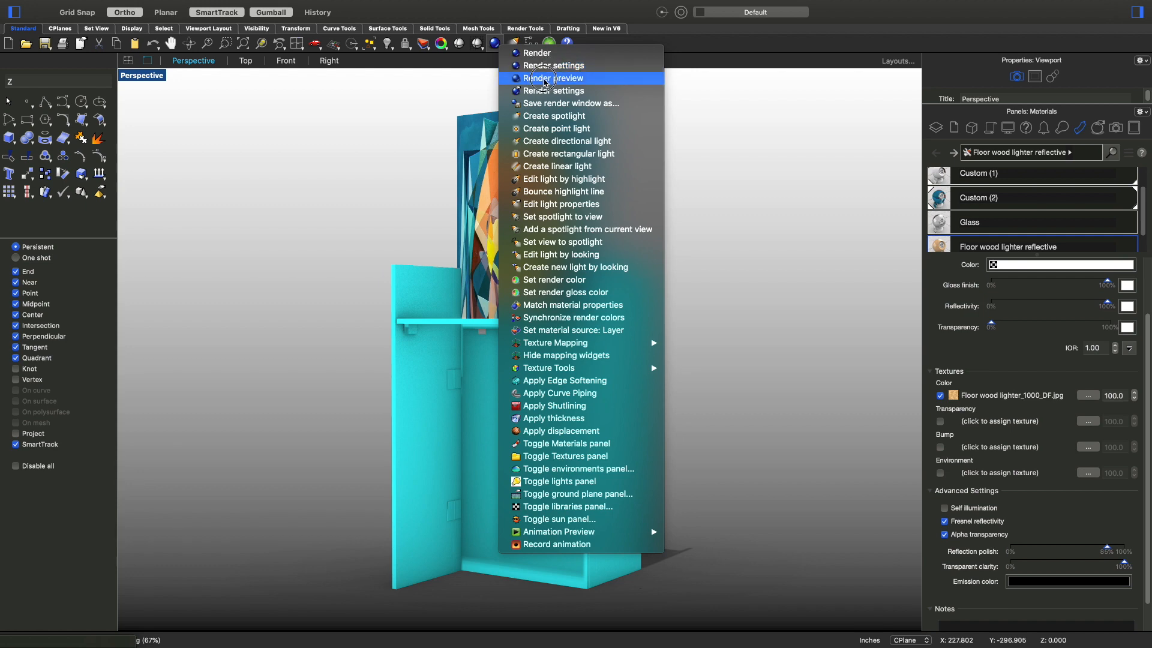
click(545, 79)
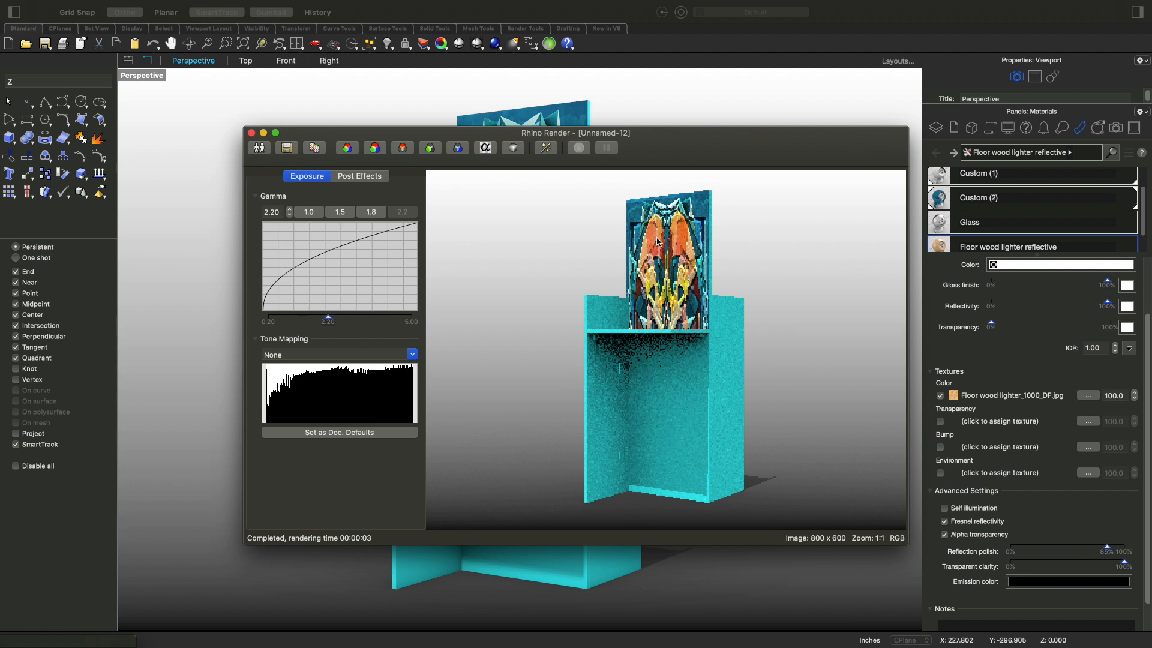
click(251, 134)
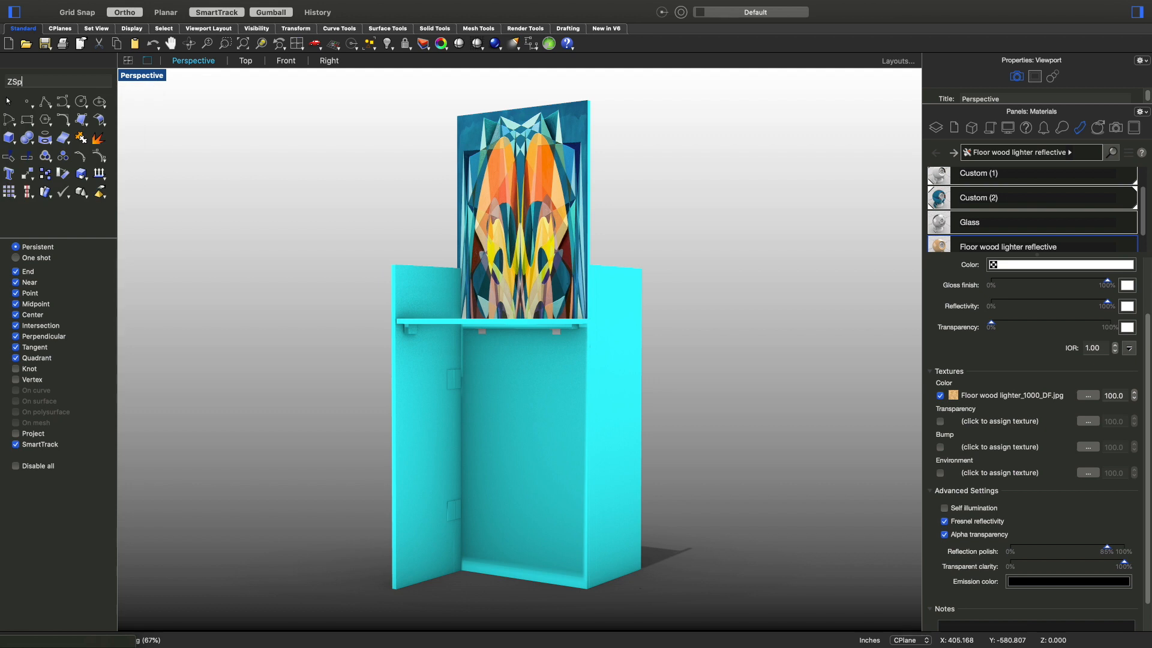
Step: Create a spotlight with its cone base centred on the painting panel's upper corner, radius about 40 inches, and its end far in front of the kiosk
text(Spotlight)
key(Return)
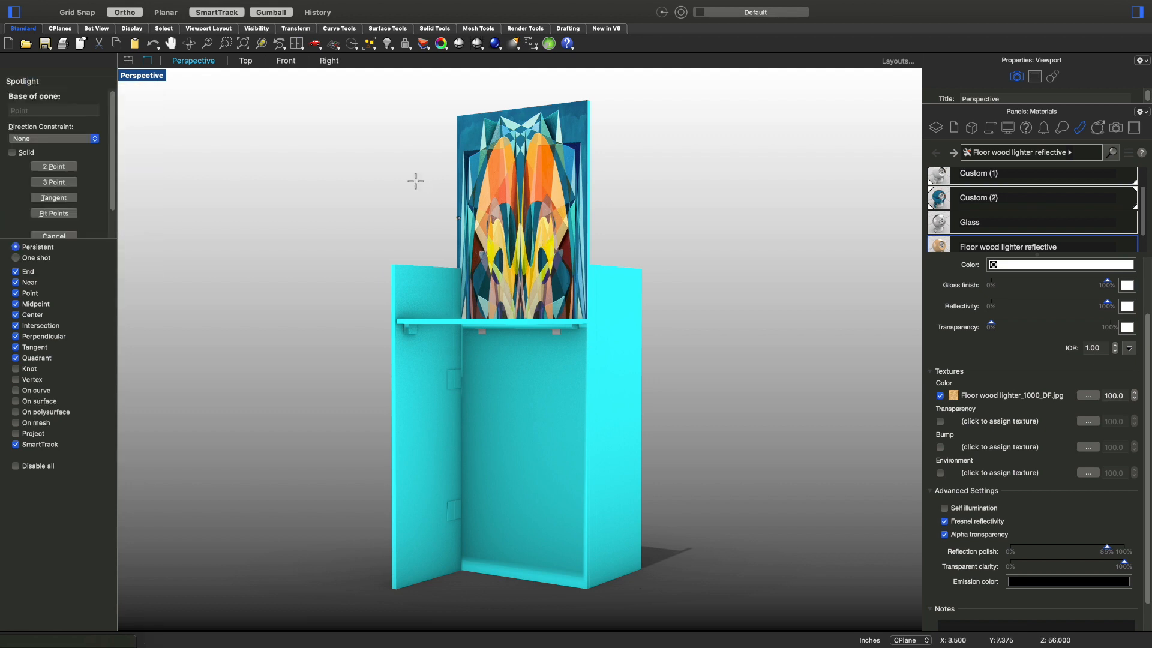
scroll(332, 168, down, 3)
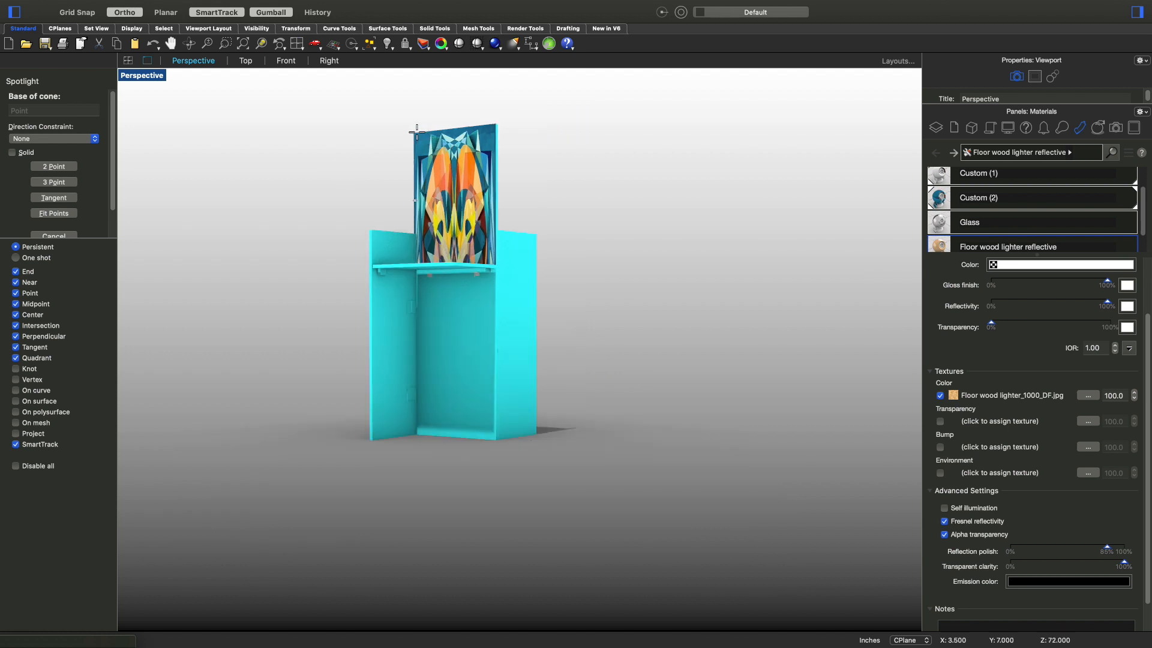
click(413, 131)
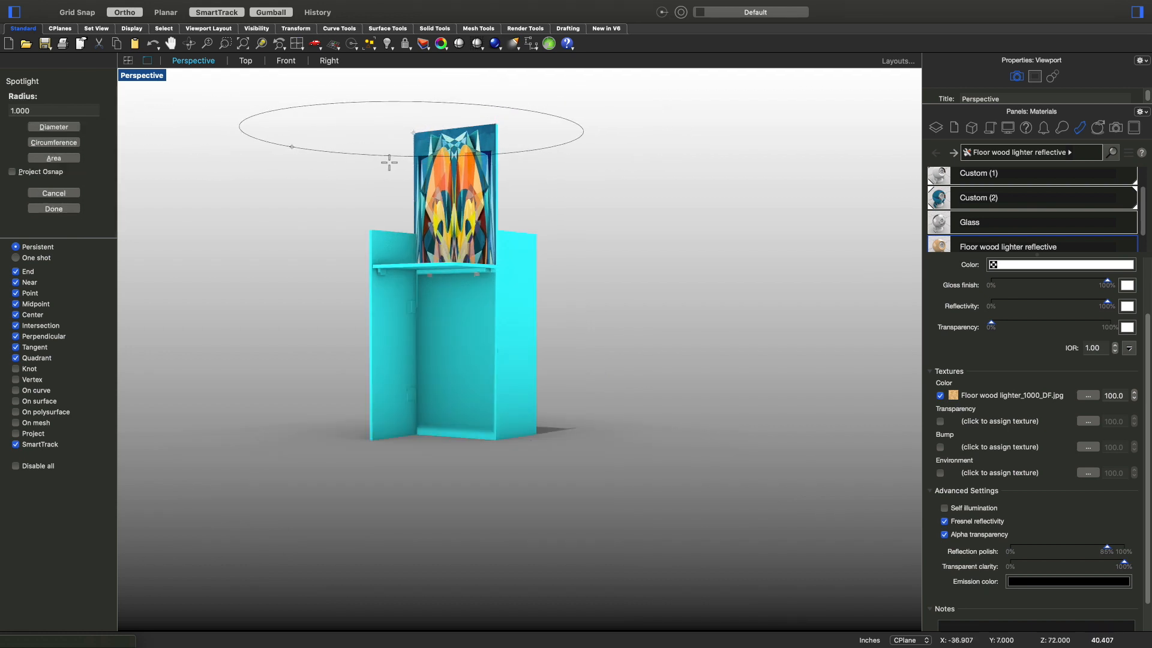
click(390, 161)
scroll(336, 153, down, 4)
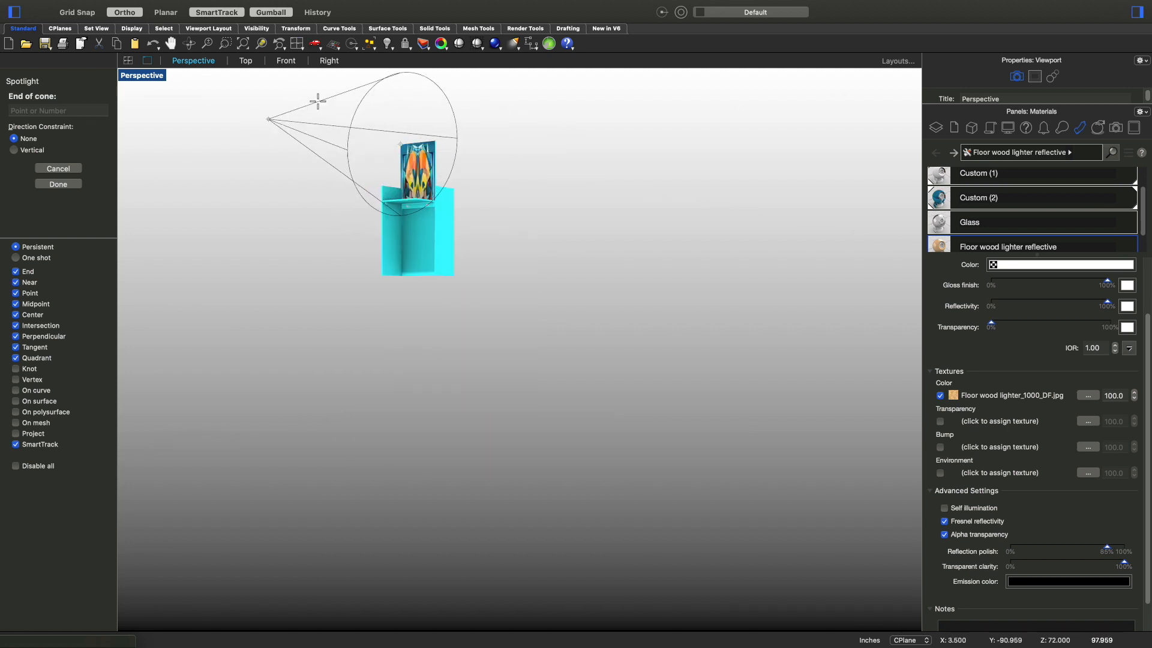
right_drag(303, 108, 341, 174)
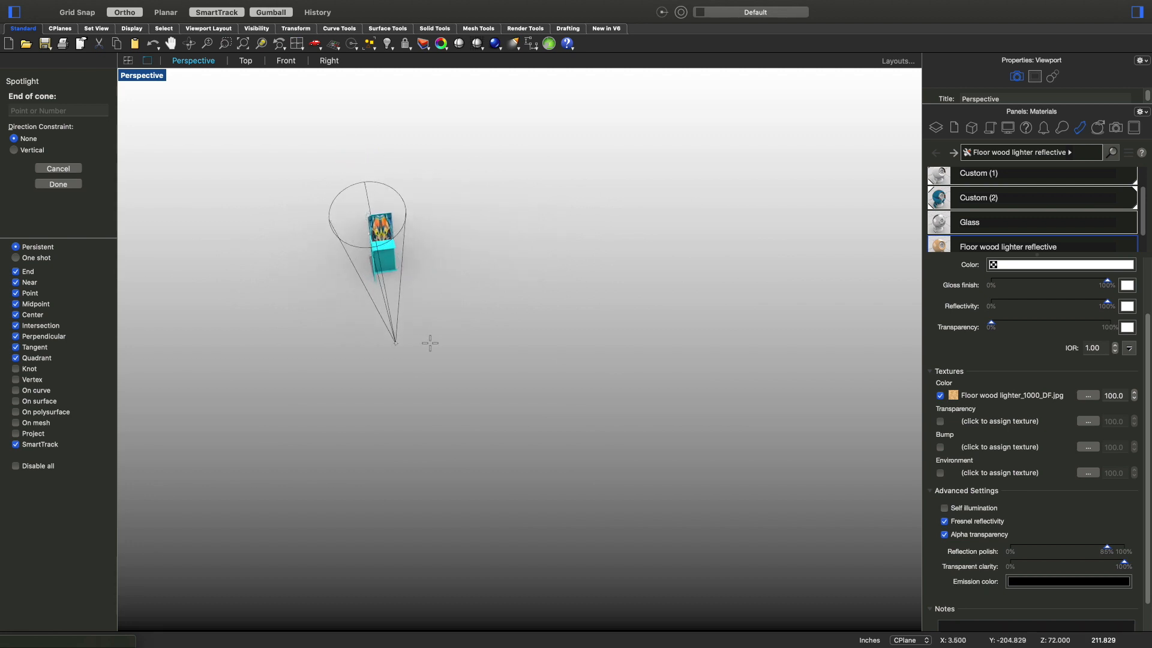
click(439, 377)
Step: Examine the new spotlight's lighting and shadows on the kiosk from several angles, ending on a framed front three-quarter view
right_drag(347, 354, 406, 342)
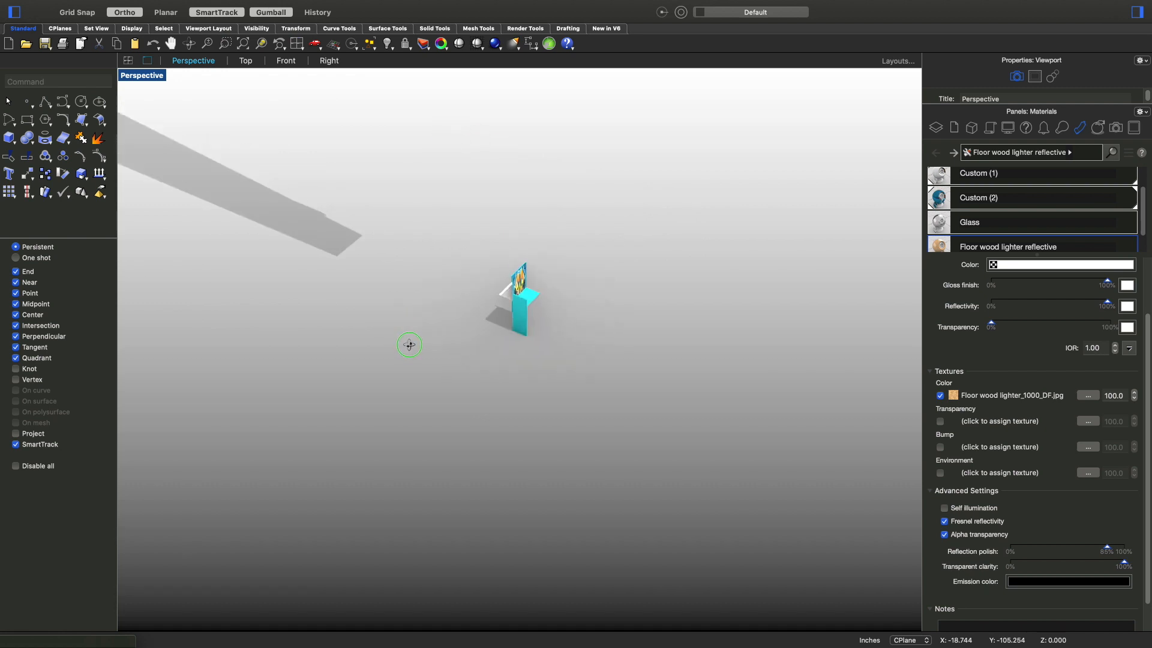
right_drag(555, 269, 480, 249)
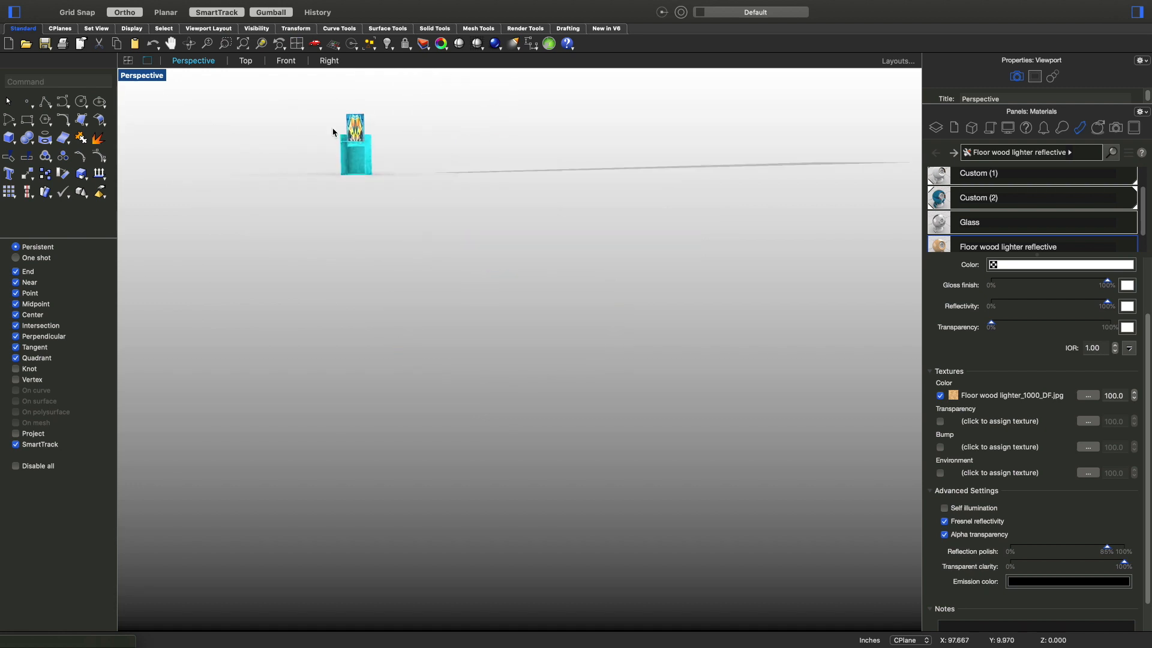
scroll(333, 132, up, 10)
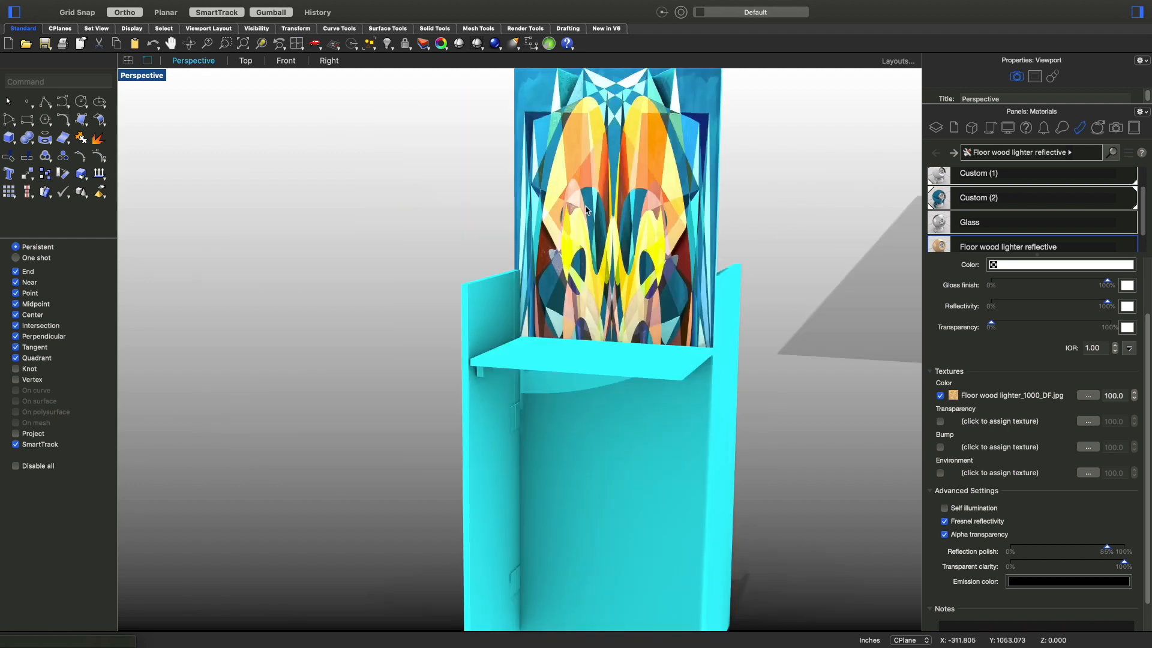
scroll(586, 210, down, 5)
right_drag(587, 210, 460, 234)
scroll(459, 261, up, 3)
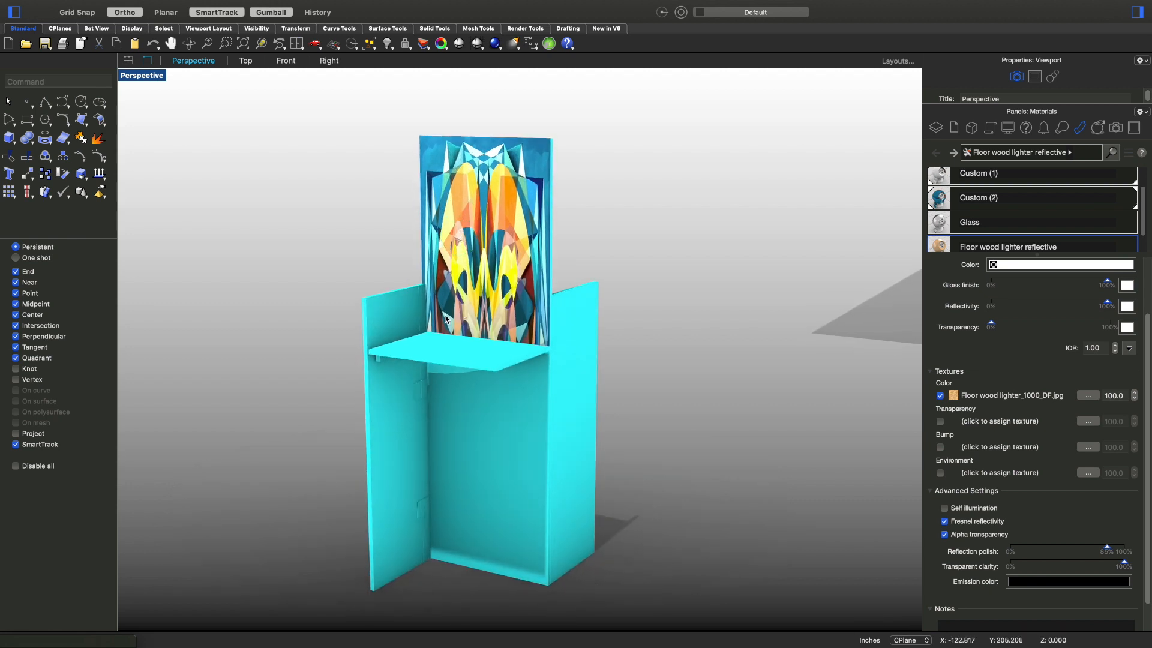